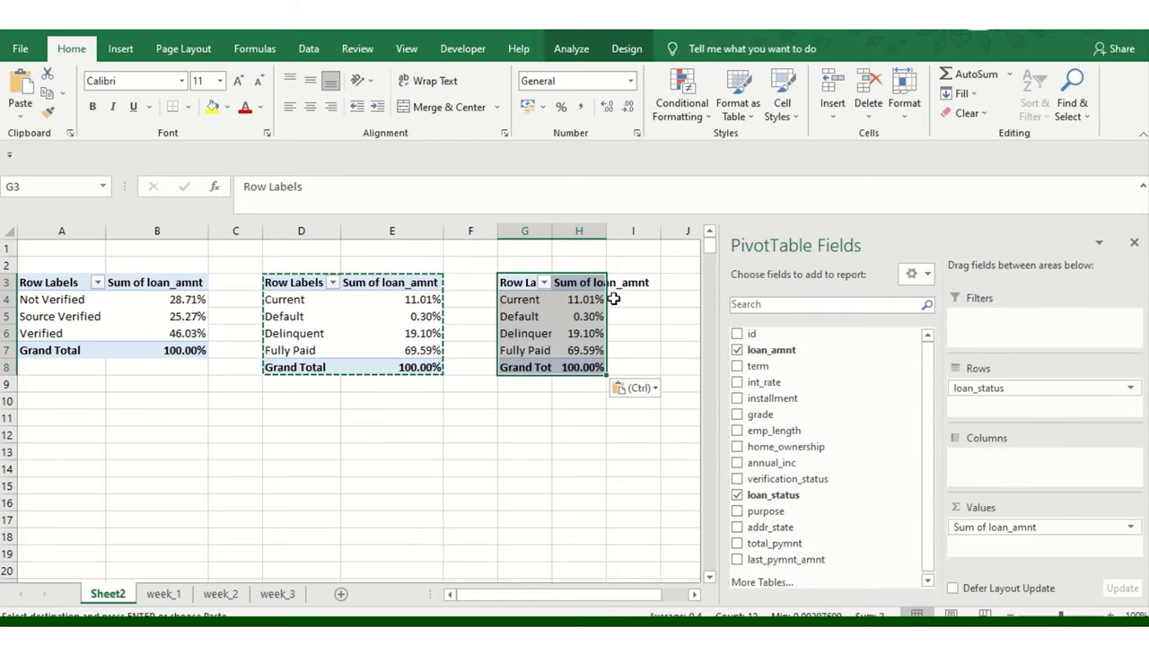
Step: Replace loan_status with emp_length as the row field of the copied pivot table starting at G3
key(Escape)
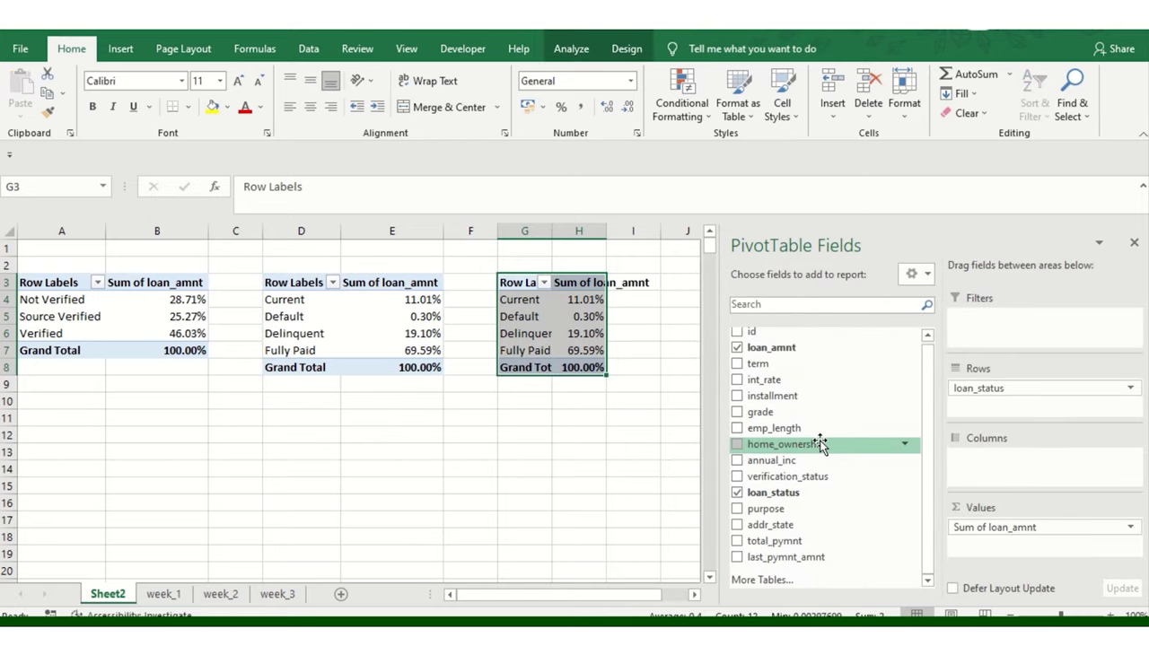
mouse_move(978, 388)
mouse_down()
mouse_move(770, 434)
mouse_move(983, 401)
mouse_up()
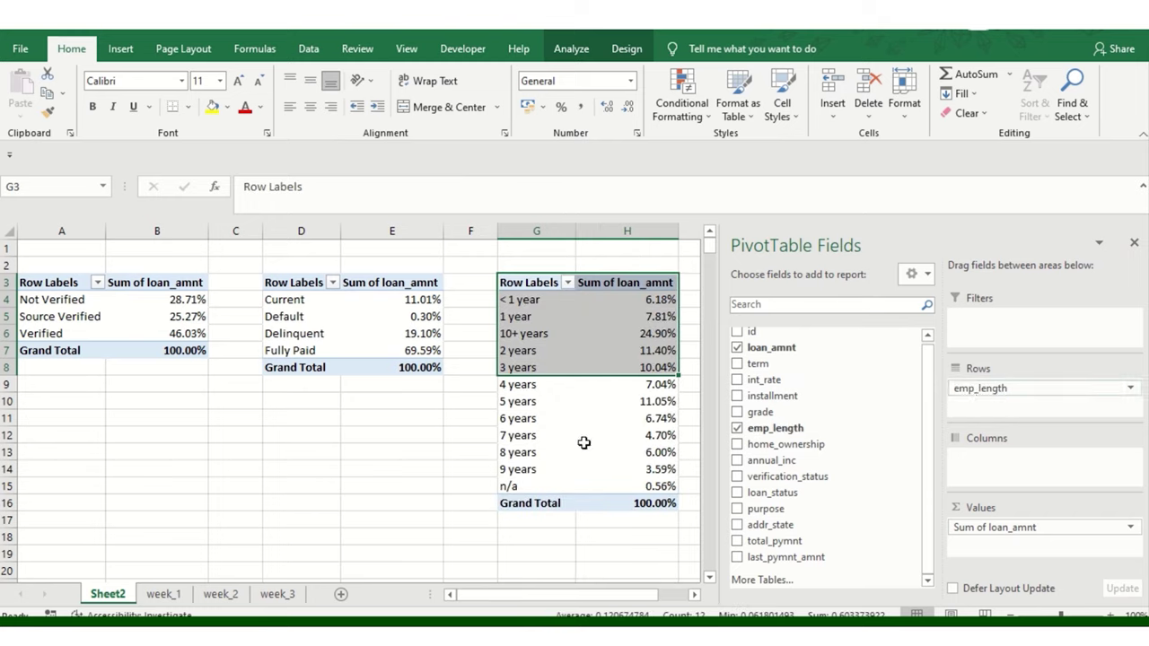
click(586, 401)
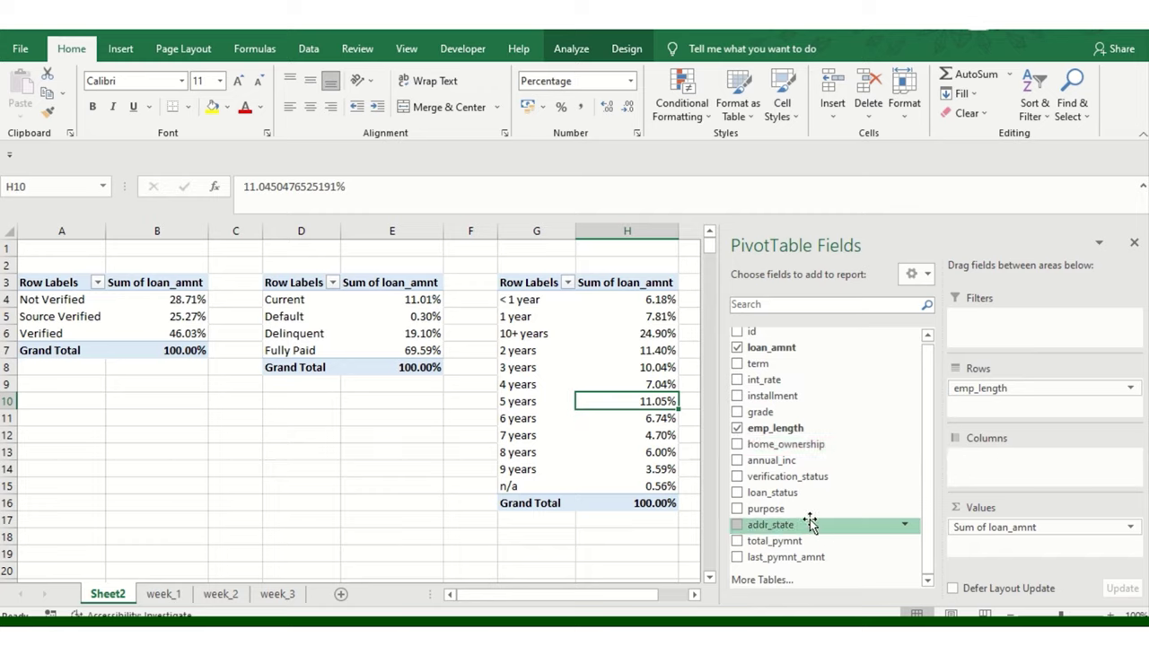
Step: Remove loan_amnt from the values of the employment-length pivot table and use loan_status as its column field
mouse_move(1034, 539)
mouse_down()
mouse_move(803, 512)
mouse_move(1018, 538)
mouse_up()
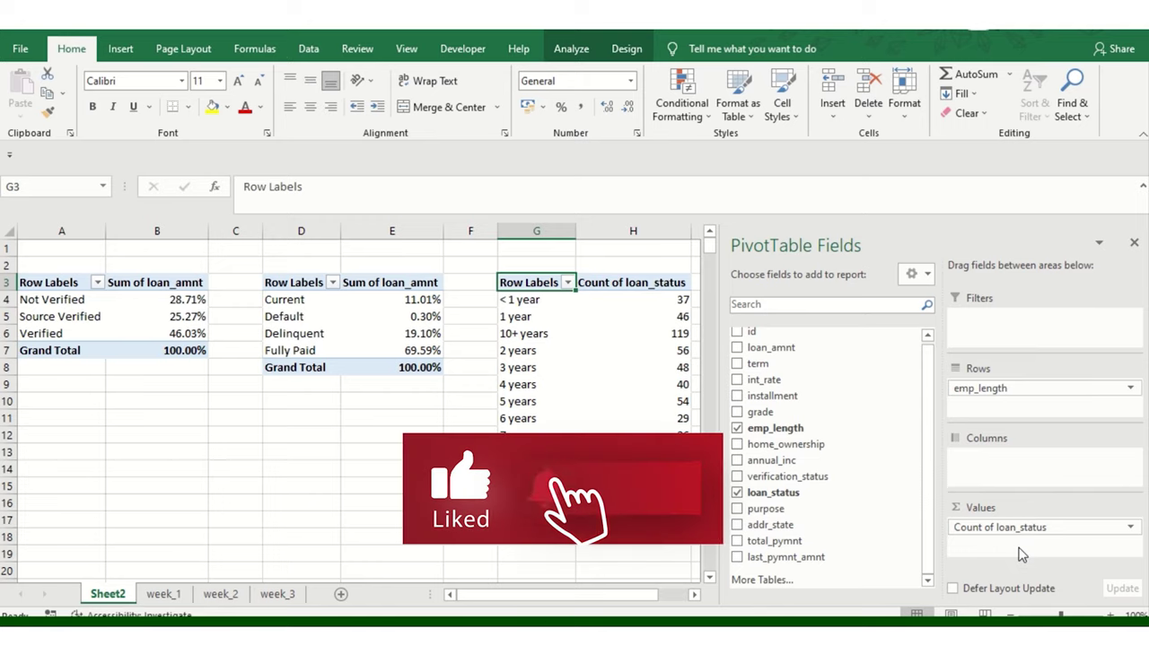
drag(1021, 529, 1013, 455)
click(675, 398)
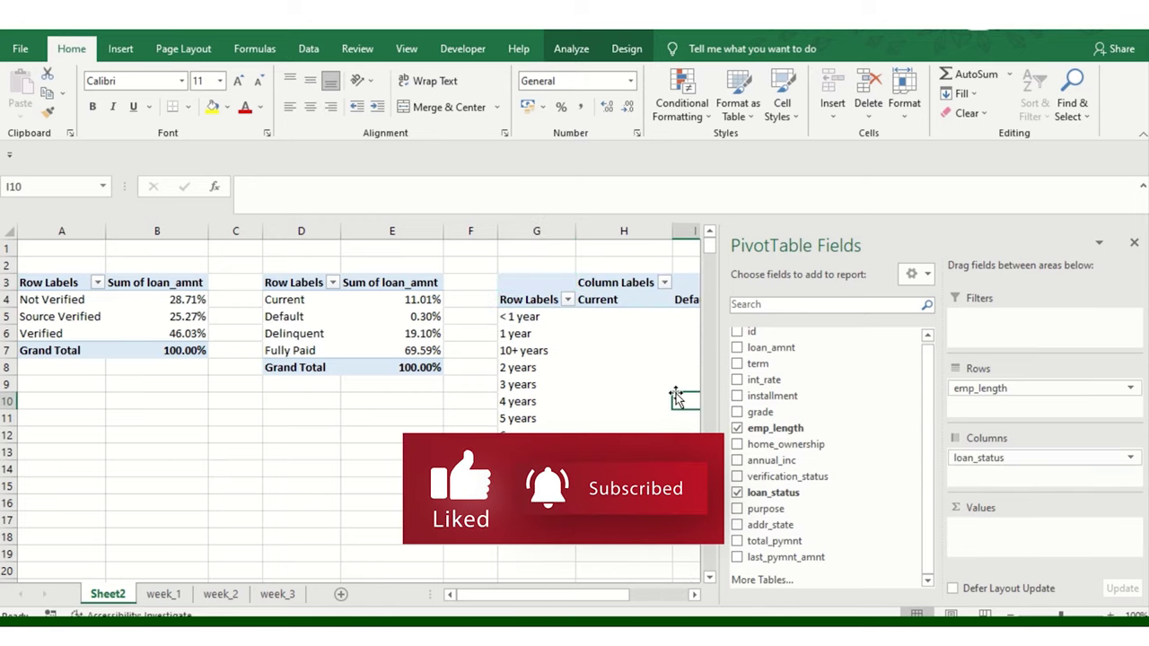
Step: Add total_pymnt as the summed value field of the employment-length pivot table
key(Right)
key(Right)
key(Right)
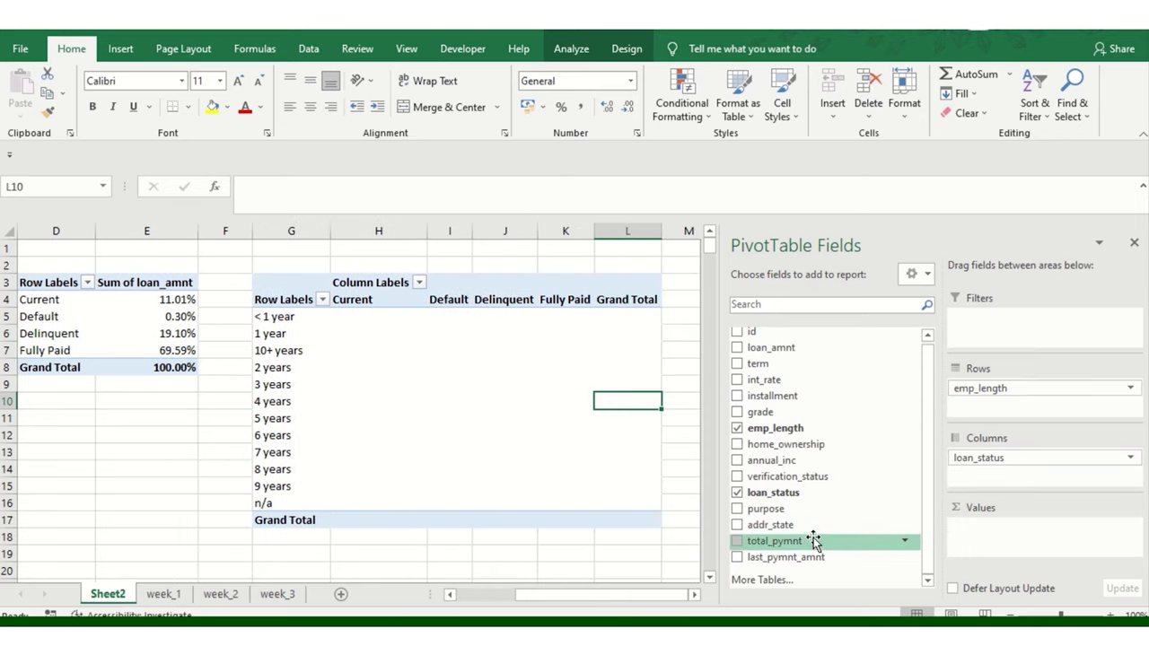
drag(813, 541, 1072, 543)
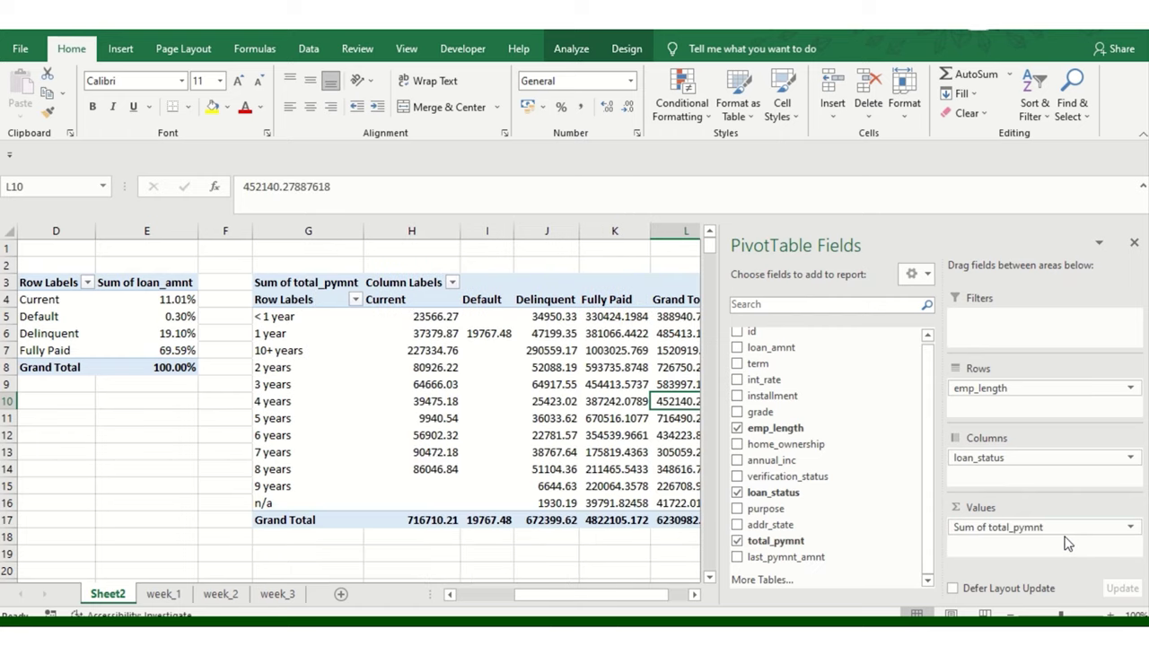
click(583, 418)
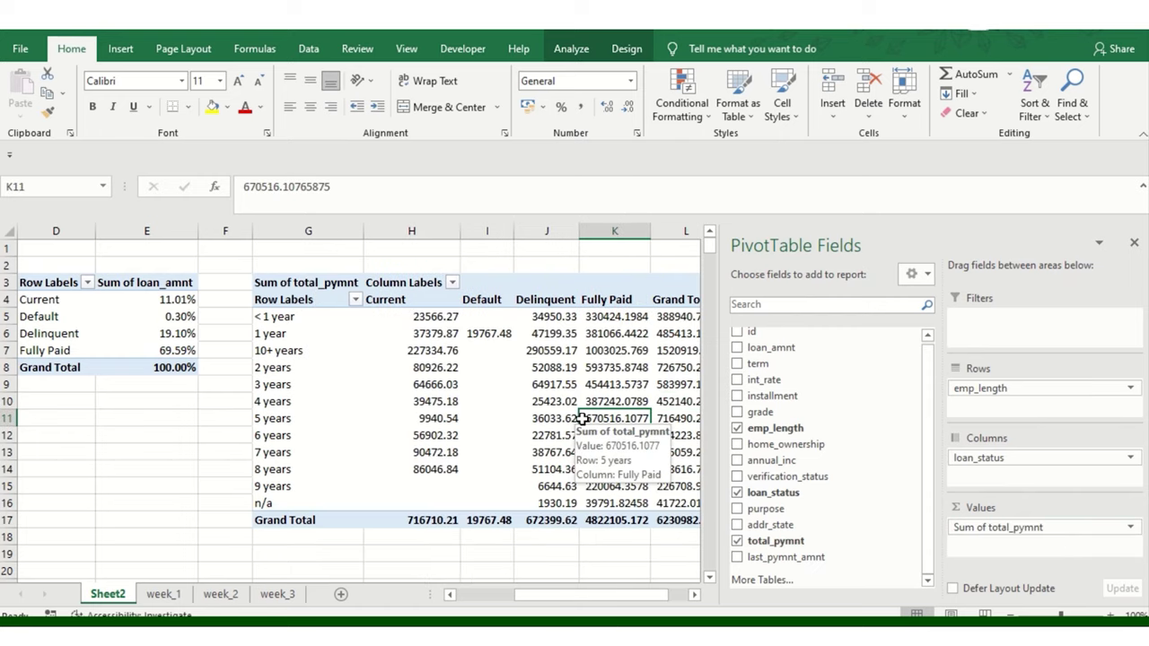
Step: Show the total payment values in the employment-length pivot table as % of Column Total
key(Right)
key(Right)
drag(328, 317, 544, 510)
right_click(464, 372)
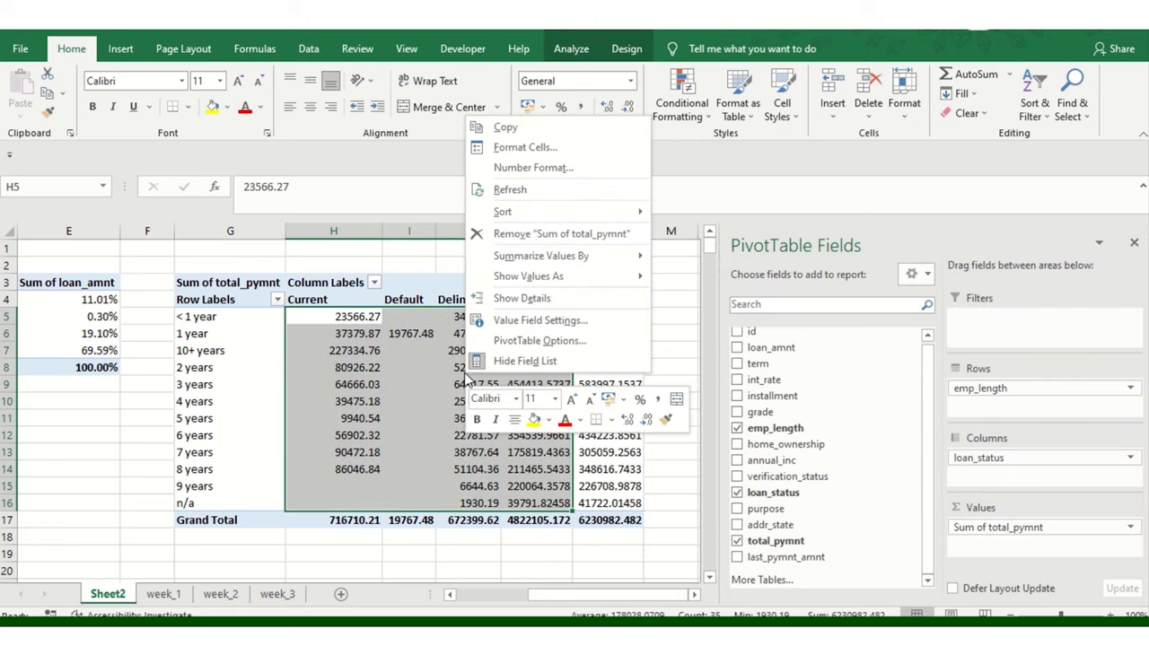
mouse_move(552, 280)
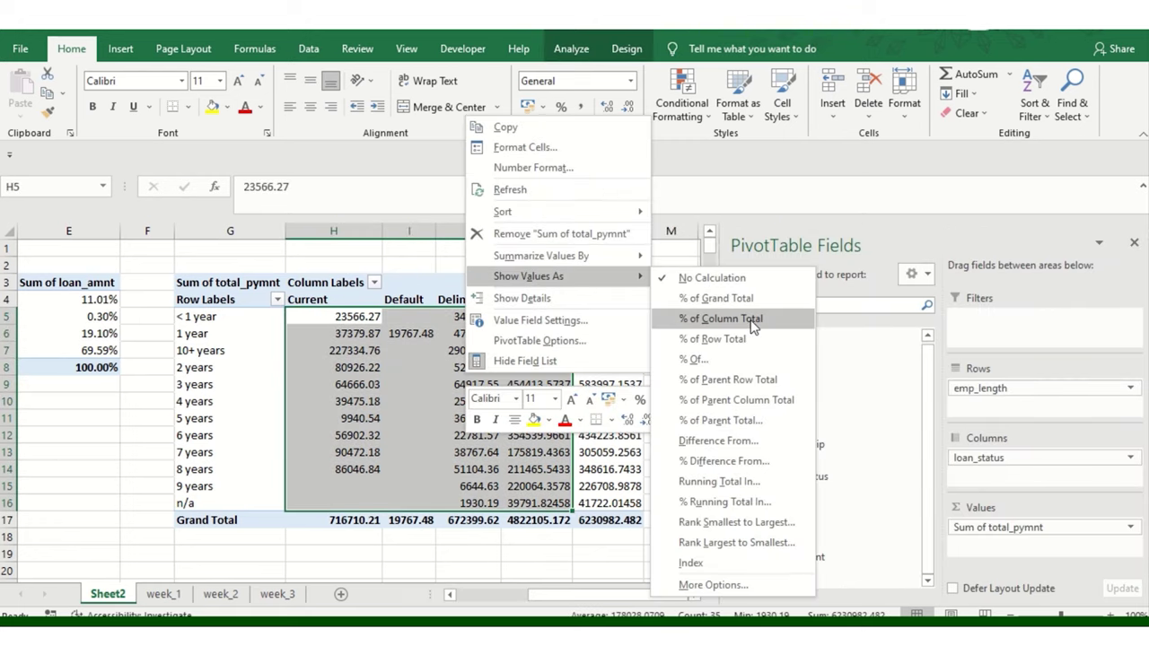
click(700, 319)
click(474, 363)
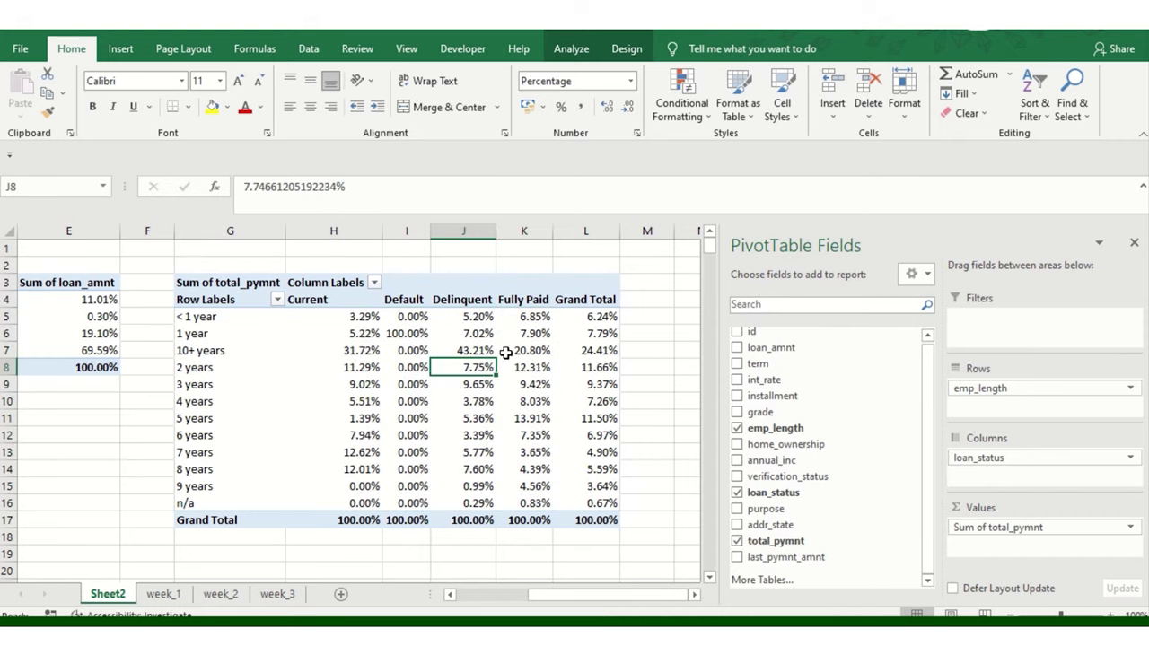
click(508, 353)
mouse_move(508, 408)
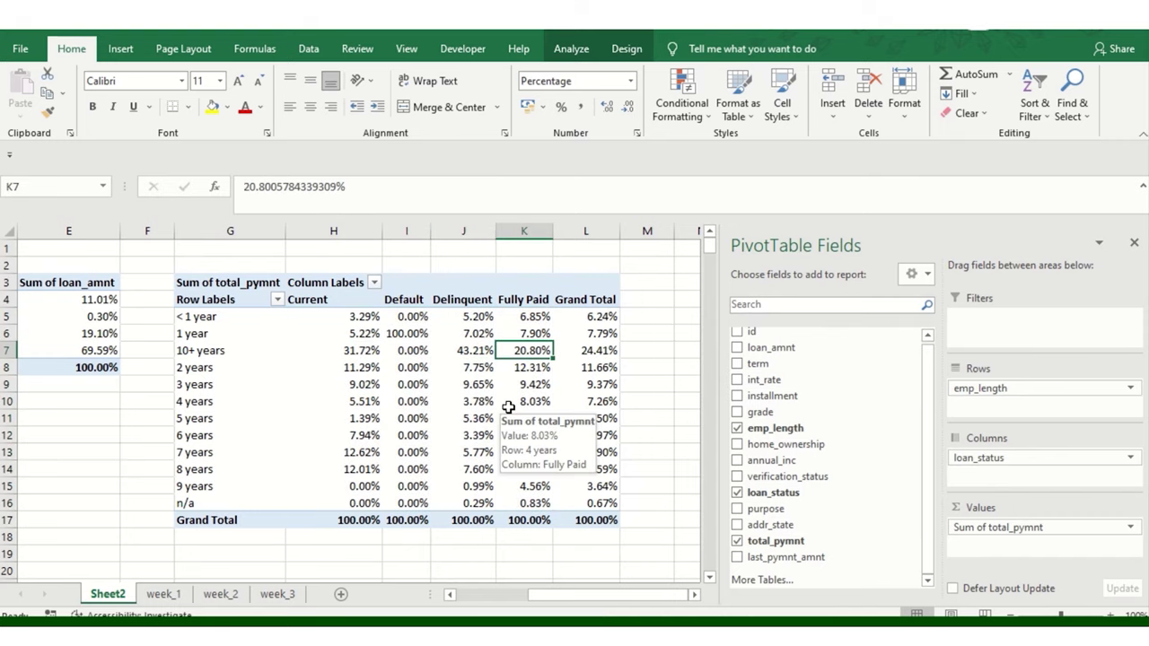
Step: Return to the verification-status pivot table and close the PivotTable field list
key(Left)
key(Left)
key(Left)
key(Left)
key(Left)
key(Left)
key(Left)
key(Left)
key(Left)
key(Left)
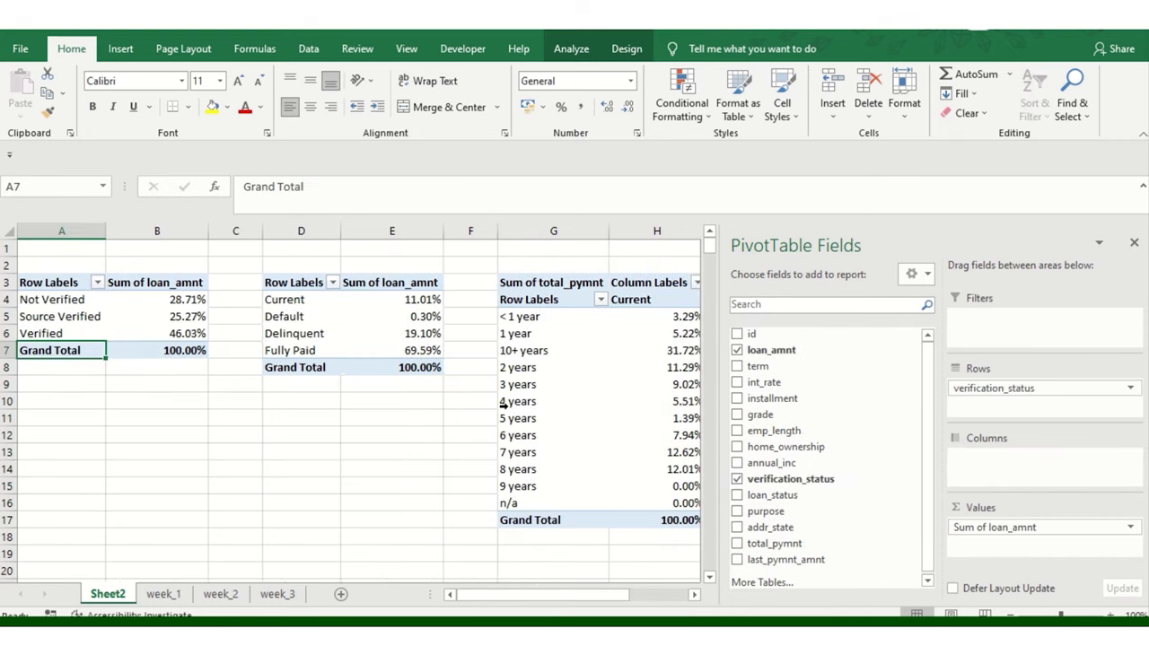
click(1134, 243)
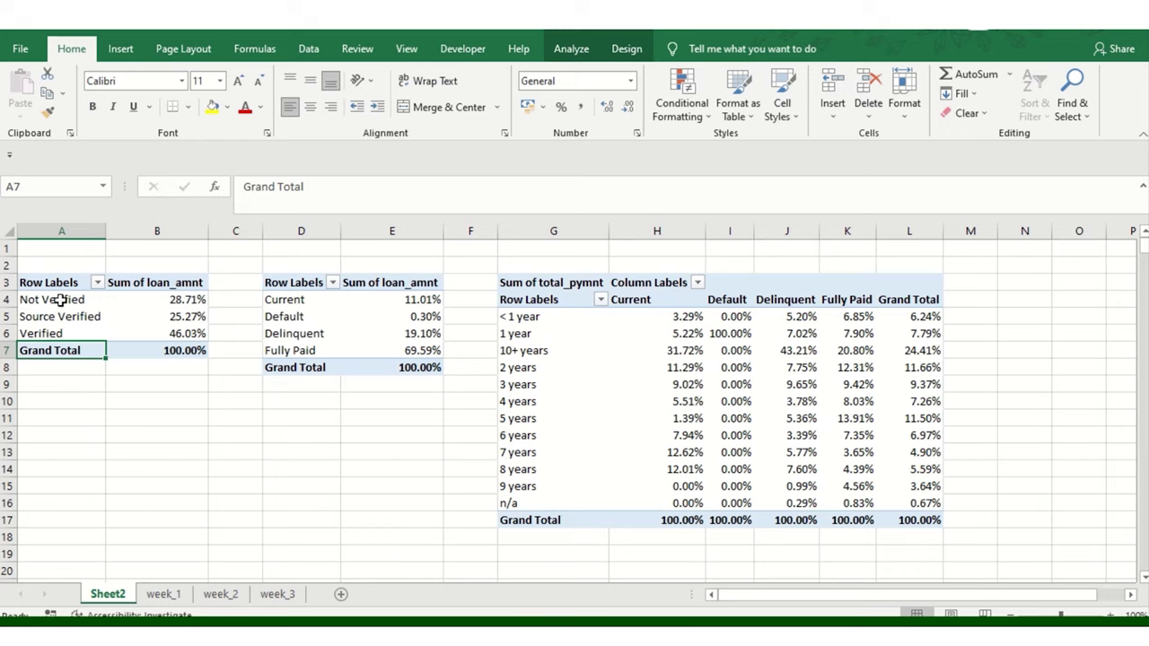
Step: Select the verification-status data in A4:B6 and open the chart type selection for it
drag(58, 300, 131, 334)
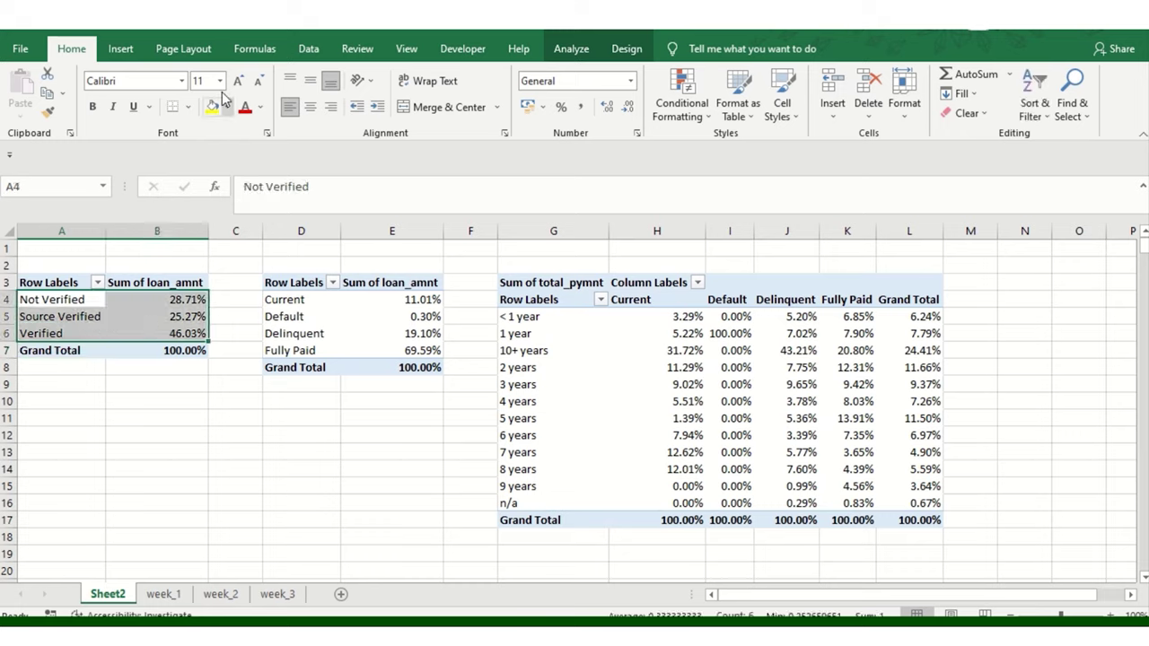
click(126, 50)
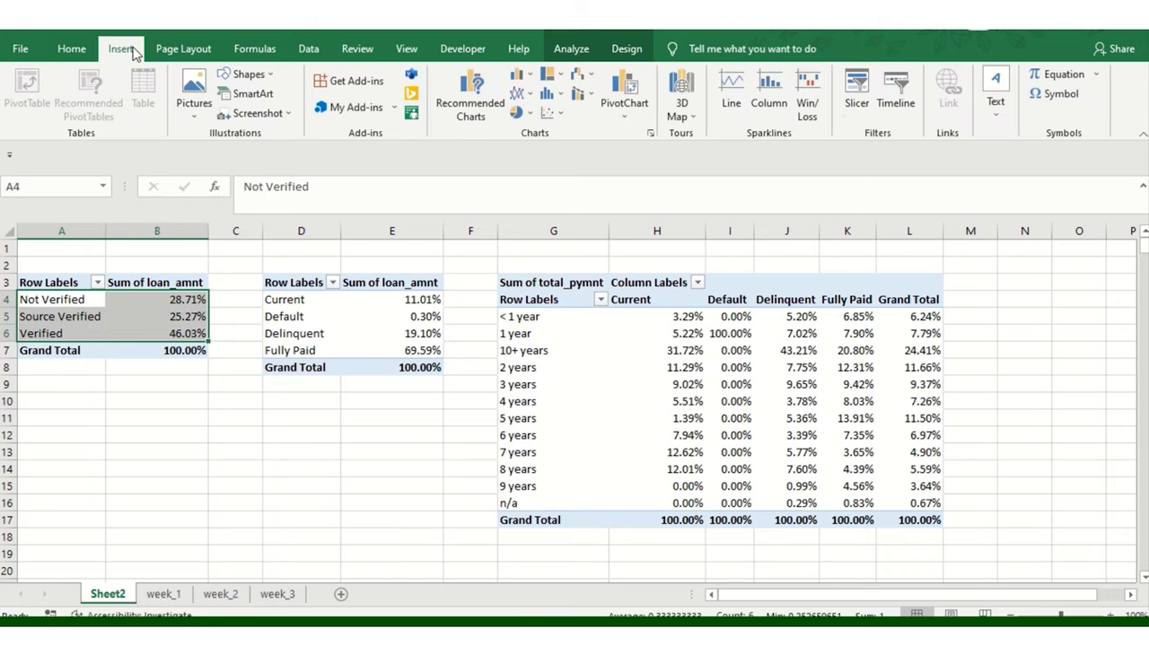
click(471, 101)
Step: Preview the column, line, bar, area, scatter, radar, treemap and sunburst chart types for the verification-status data
click(550, 142)
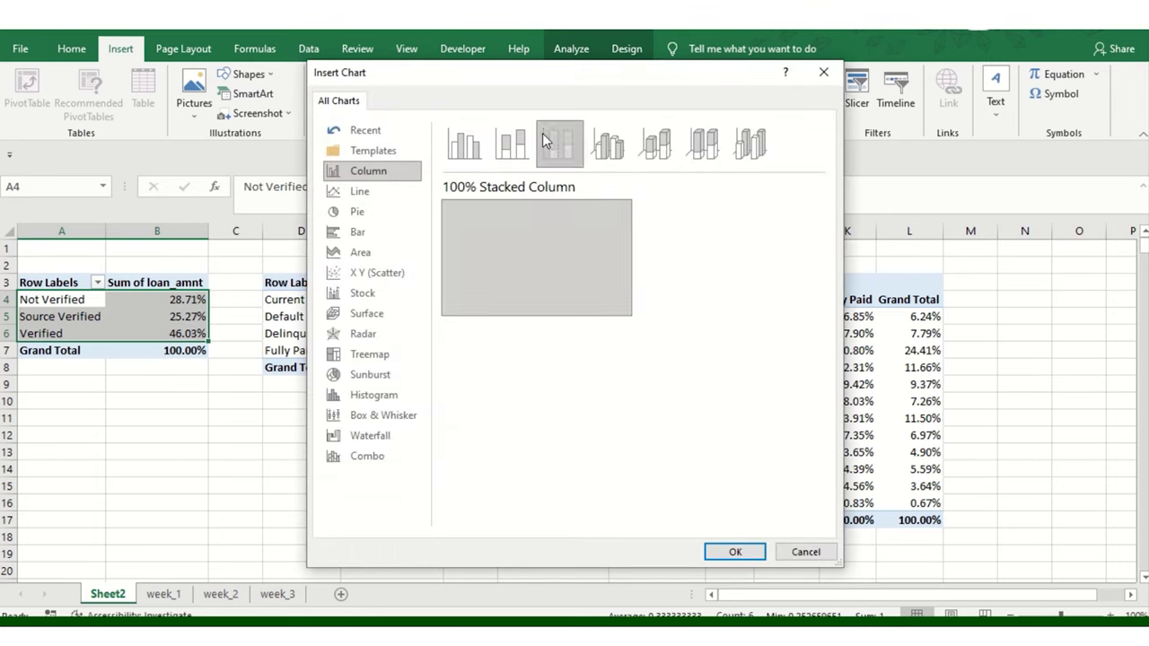
click(517, 148)
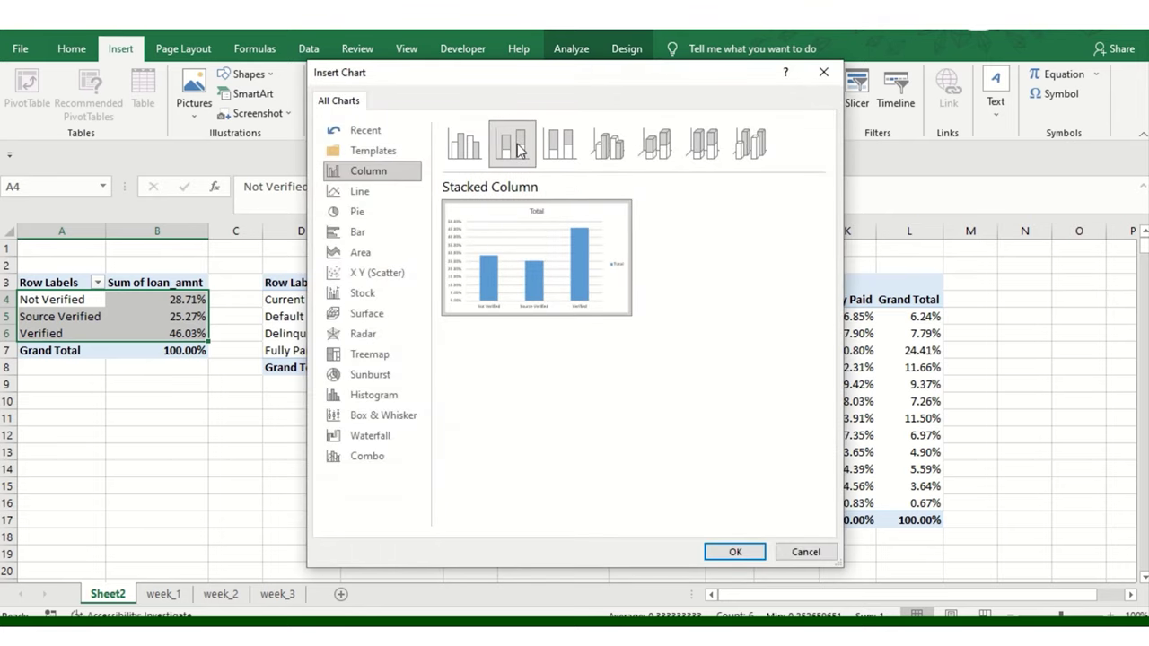
click(370, 210)
click(376, 194)
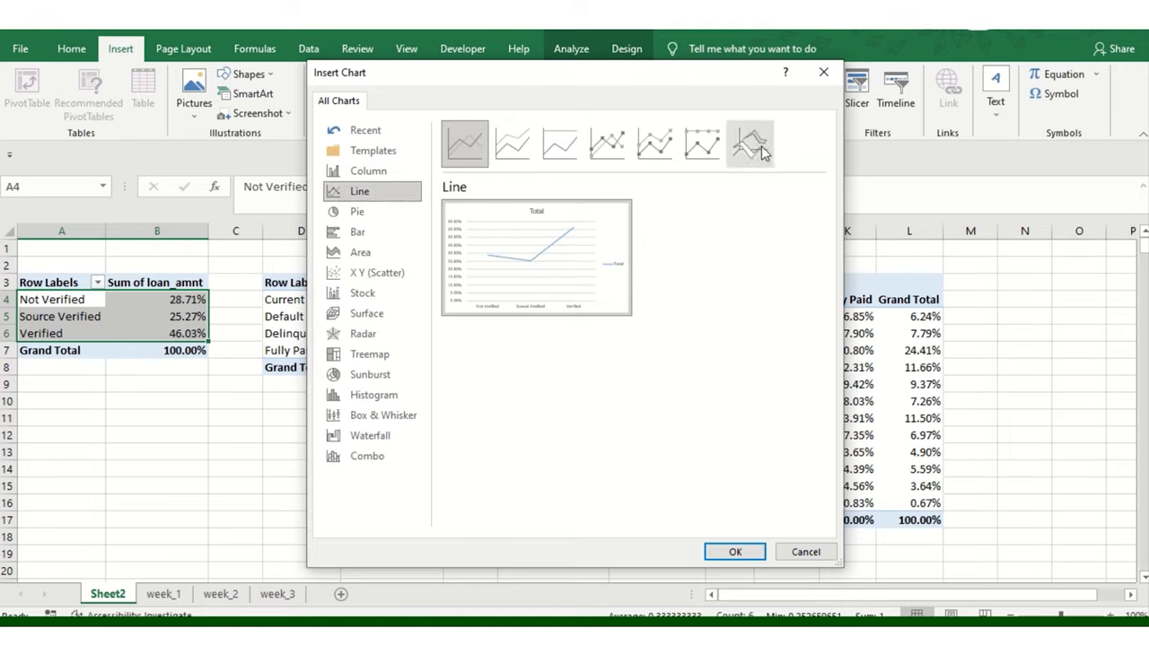
click(700, 148)
click(607, 145)
click(666, 147)
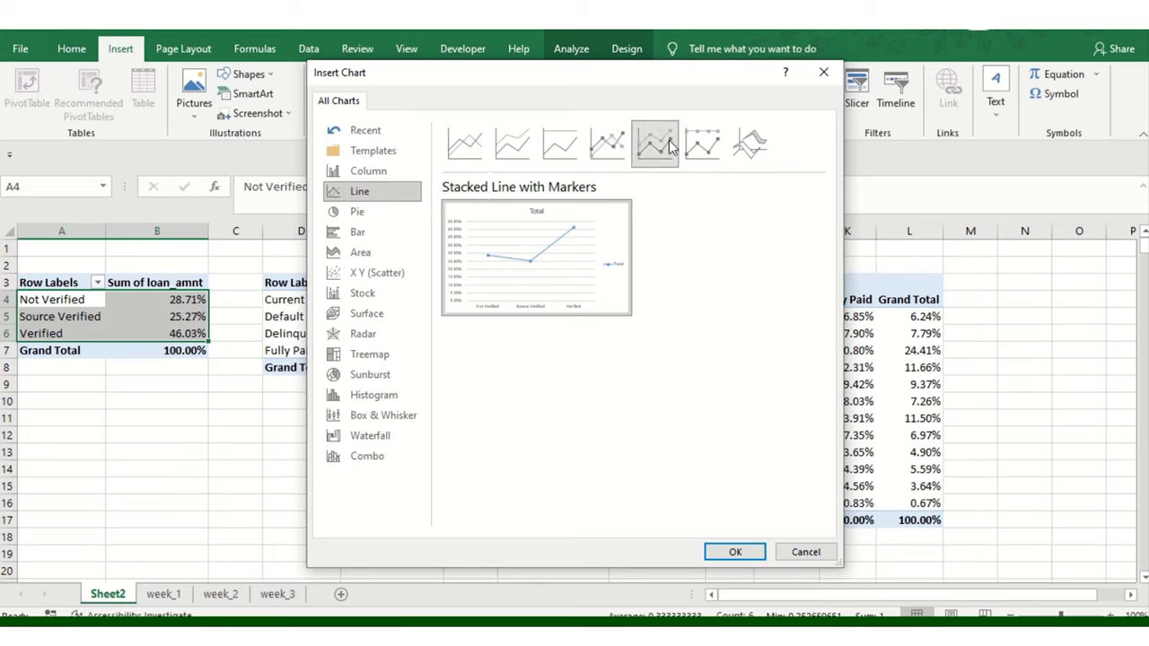
click(368, 213)
click(387, 234)
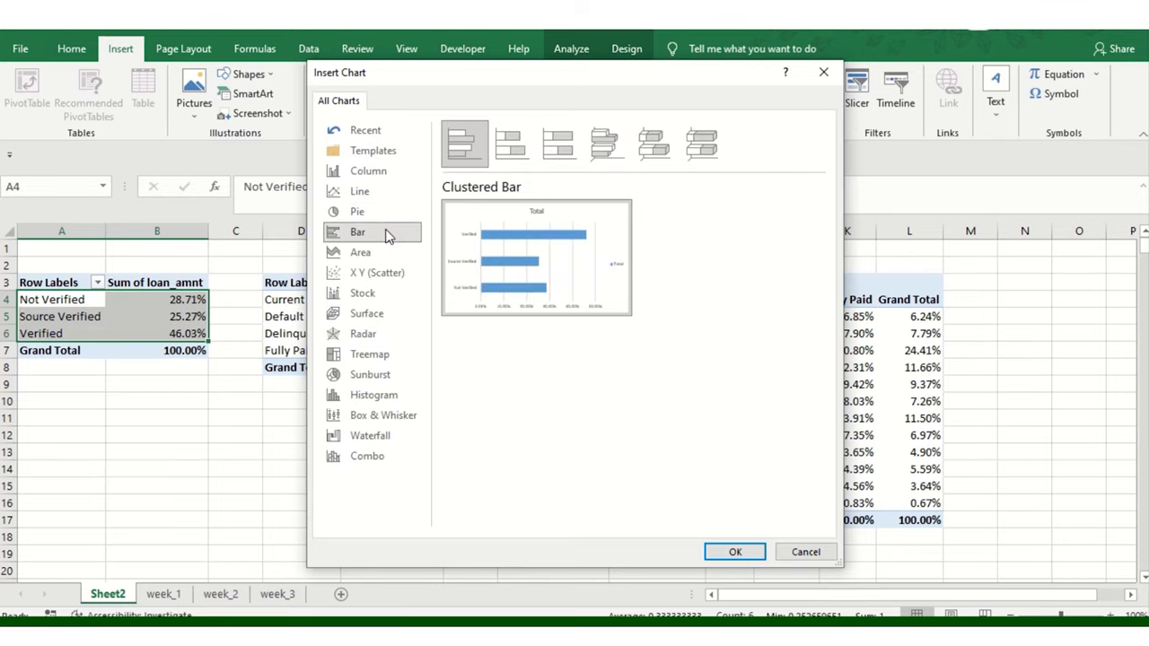
click(384, 253)
click(382, 273)
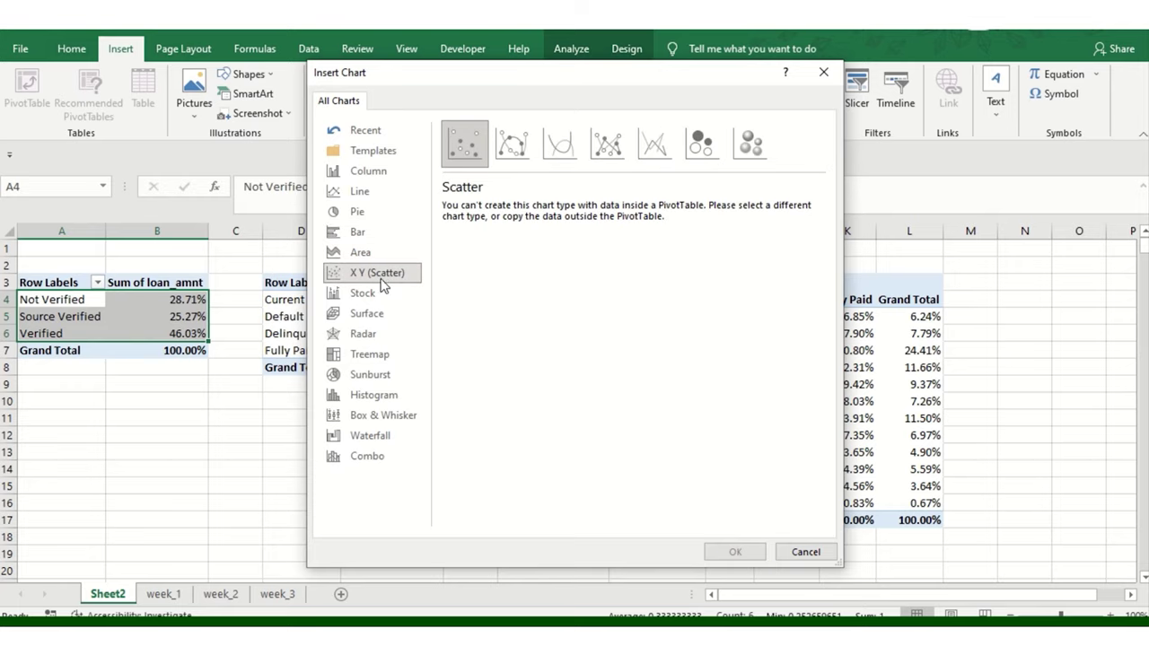
click(385, 232)
click(381, 339)
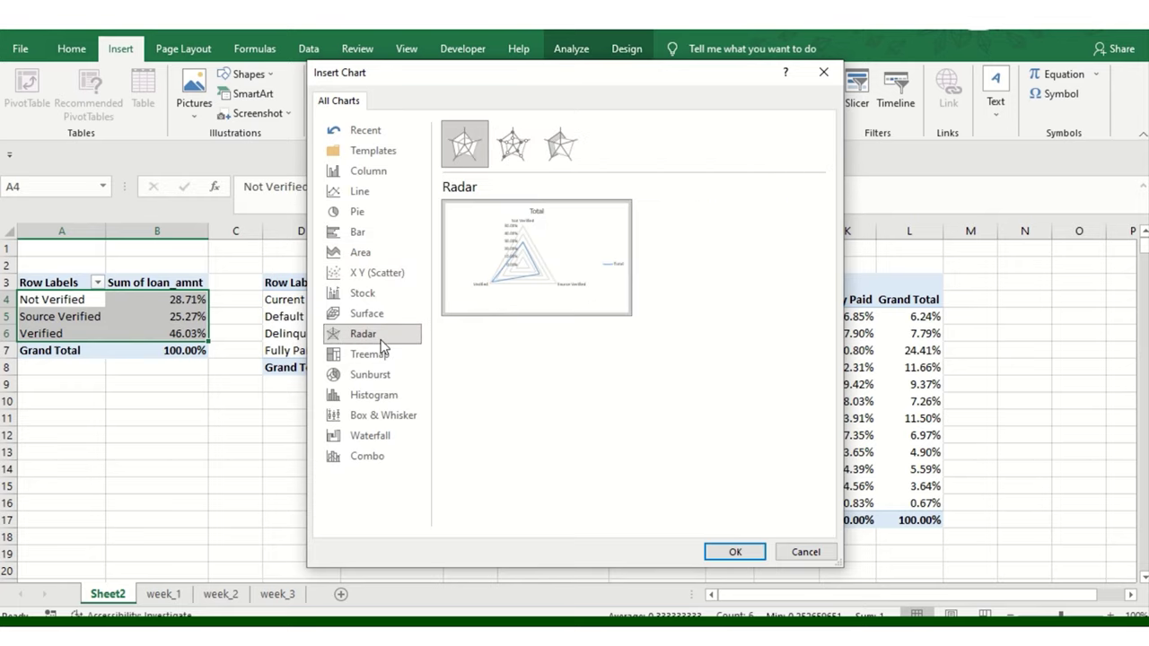
click(381, 354)
click(384, 375)
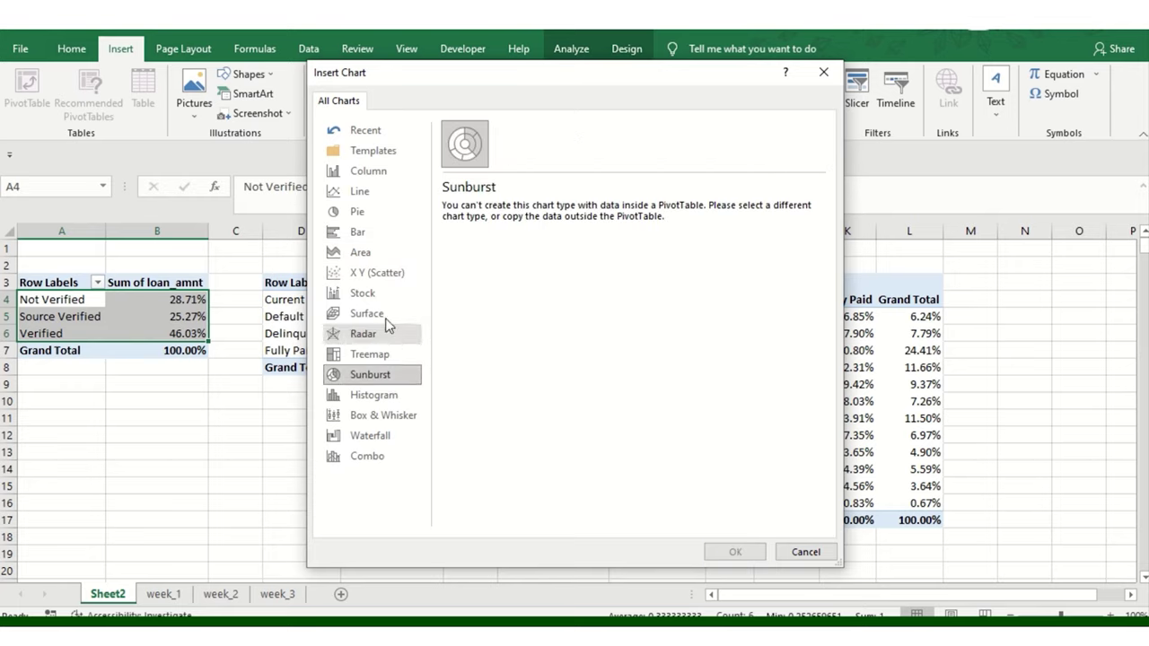
Step: Compare the pie chart variants and insert a 3-D Pie chart of the loan amounts by verification status
click(380, 220)
click(511, 144)
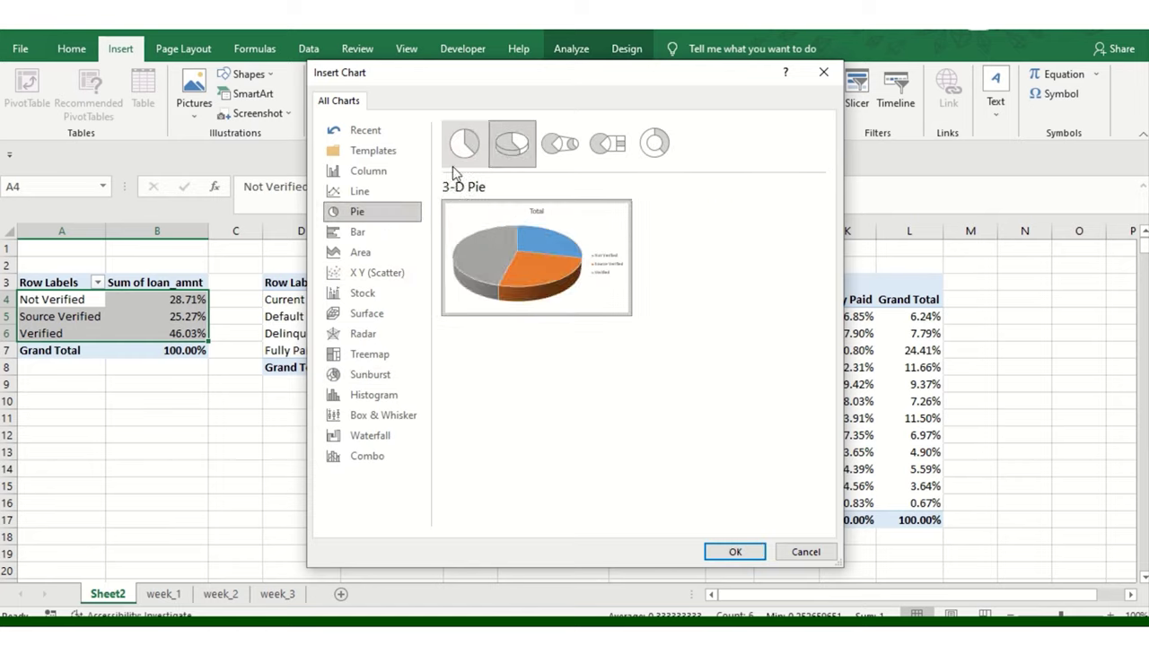
click(654, 143)
click(606, 145)
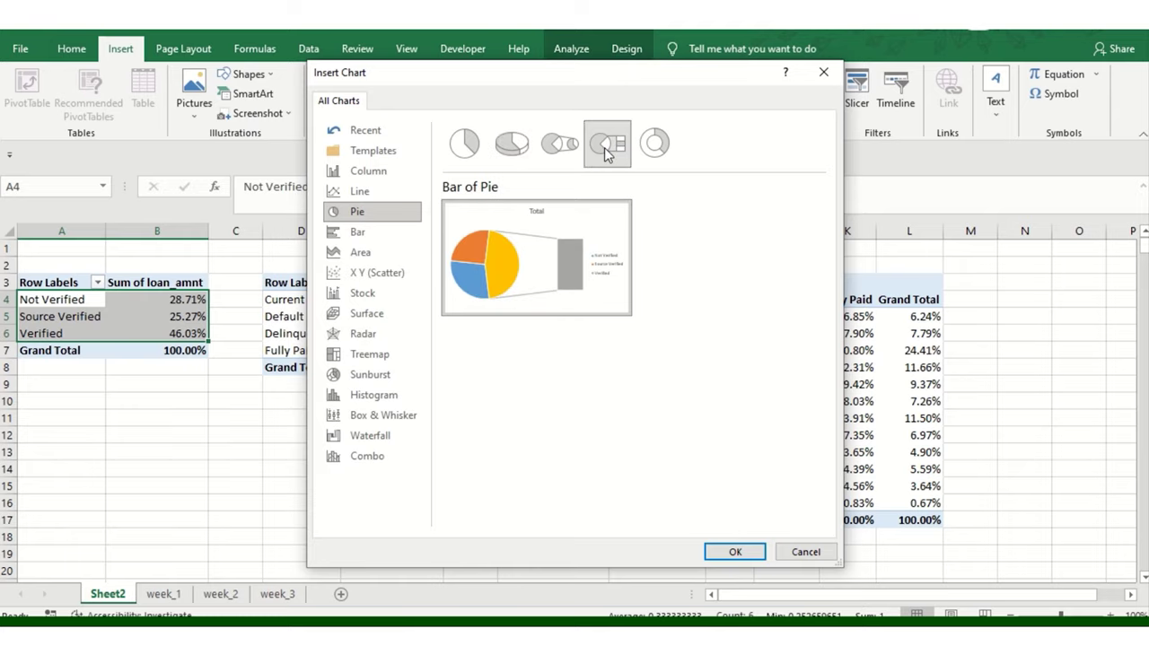
click(559, 146)
click(524, 147)
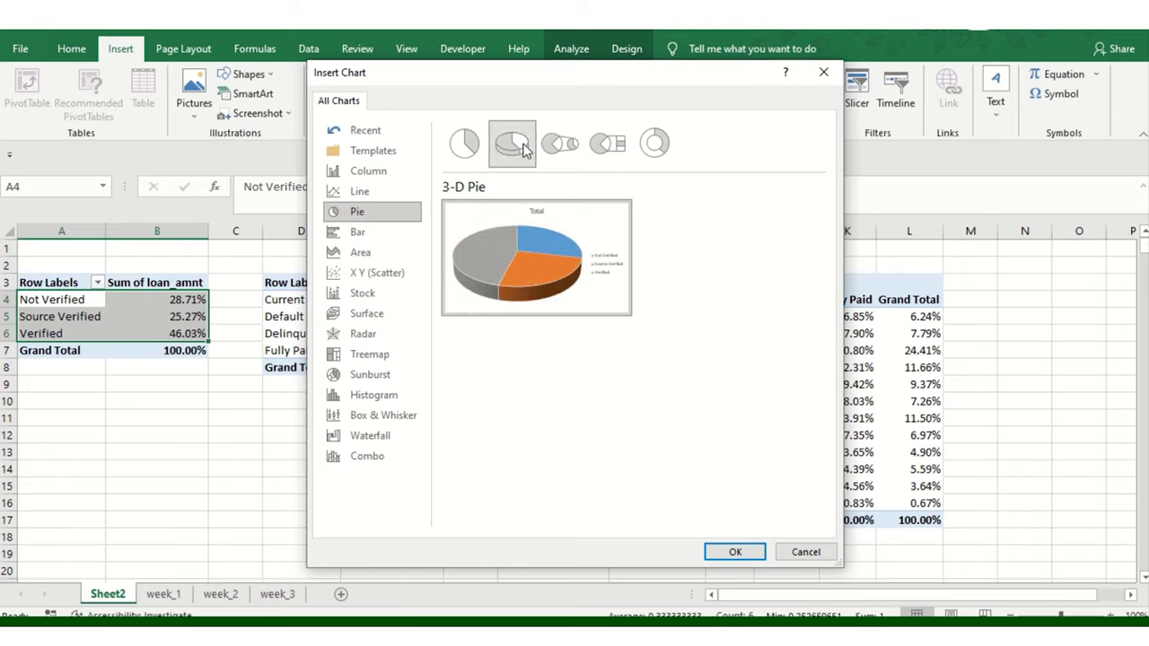
click(751, 549)
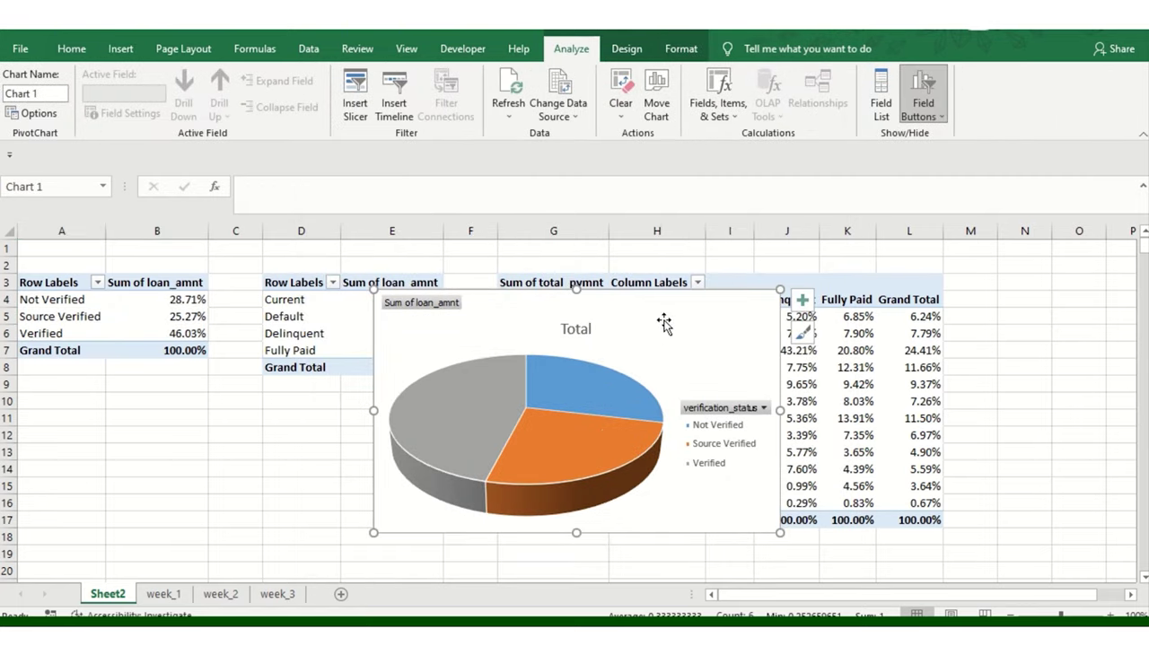
Step: Move the pie chart below the verification-status pivot table and make it slightly smaller
drag(664, 324, 306, 413)
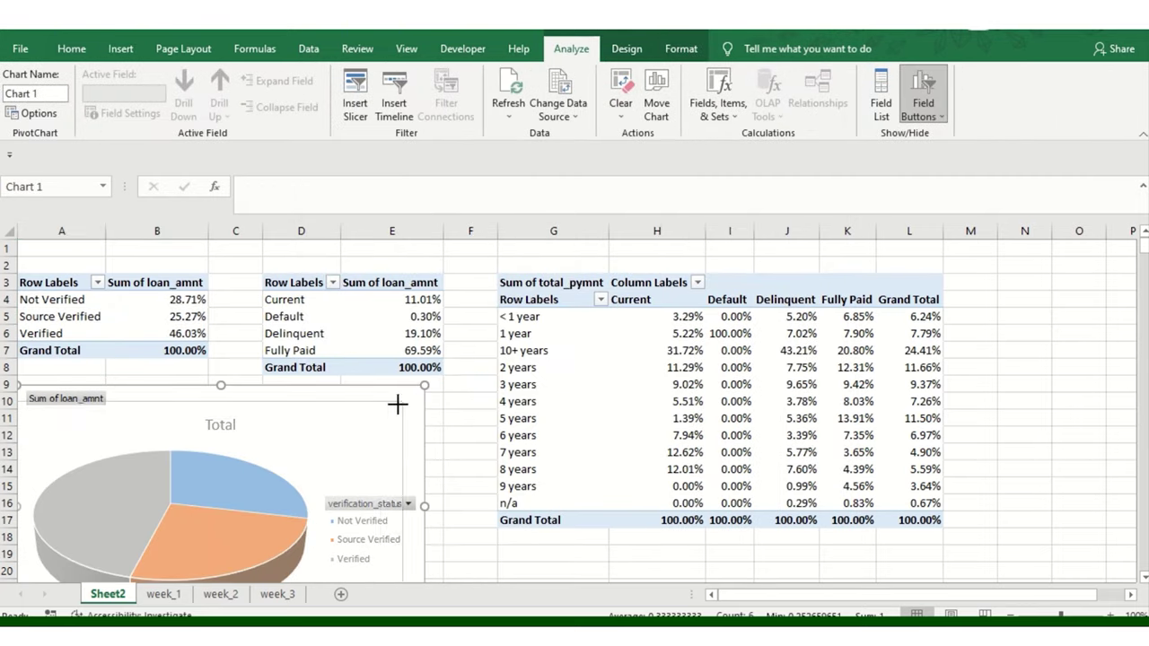
drag(398, 404, 315, 412)
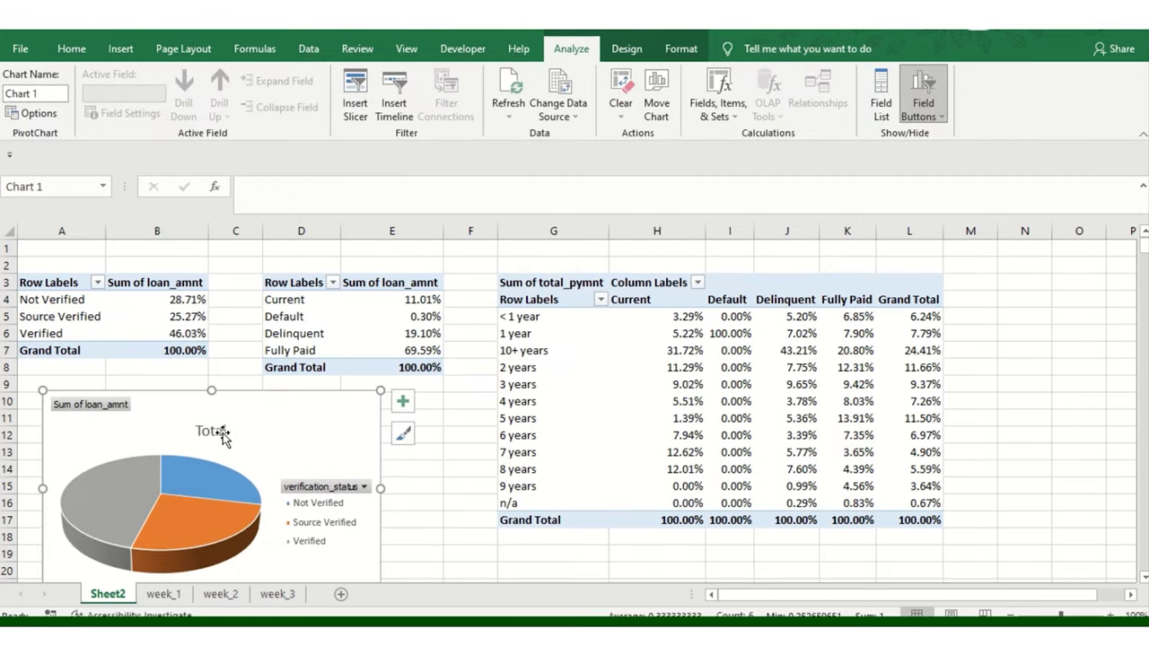
Step: Delete the pie chart's Total title and hide all field buttons on the chart
right_click(122, 408)
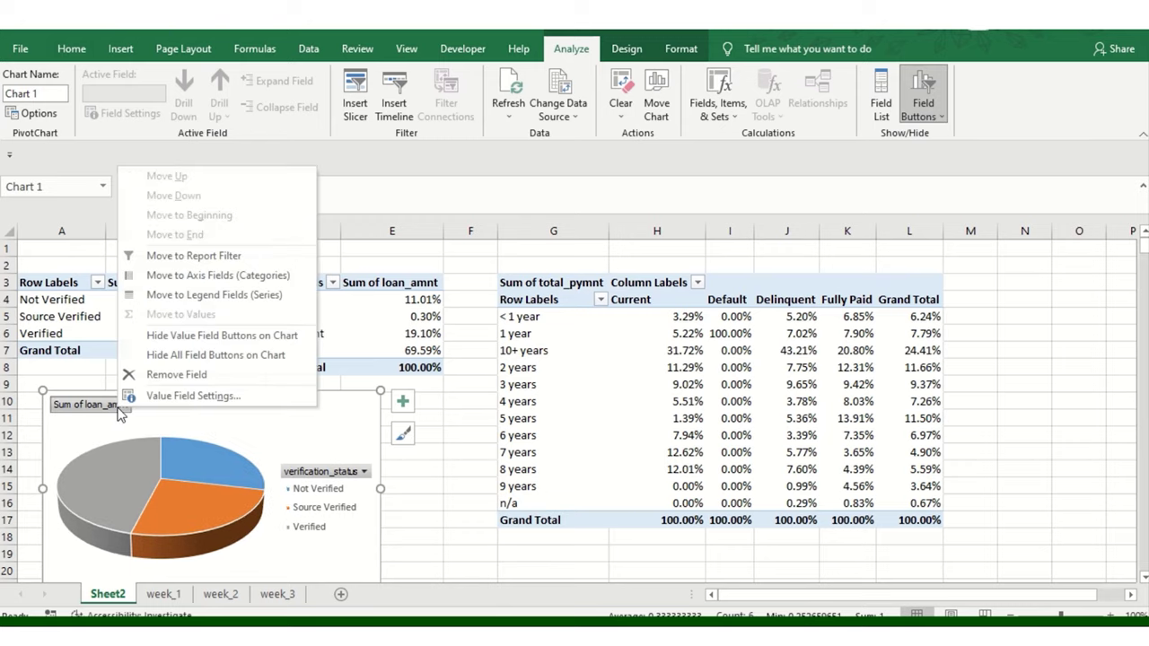
click(222, 351)
Step: Reposition the pie chart so it lines up with the left edge of column A at row 9
click(336, 481)
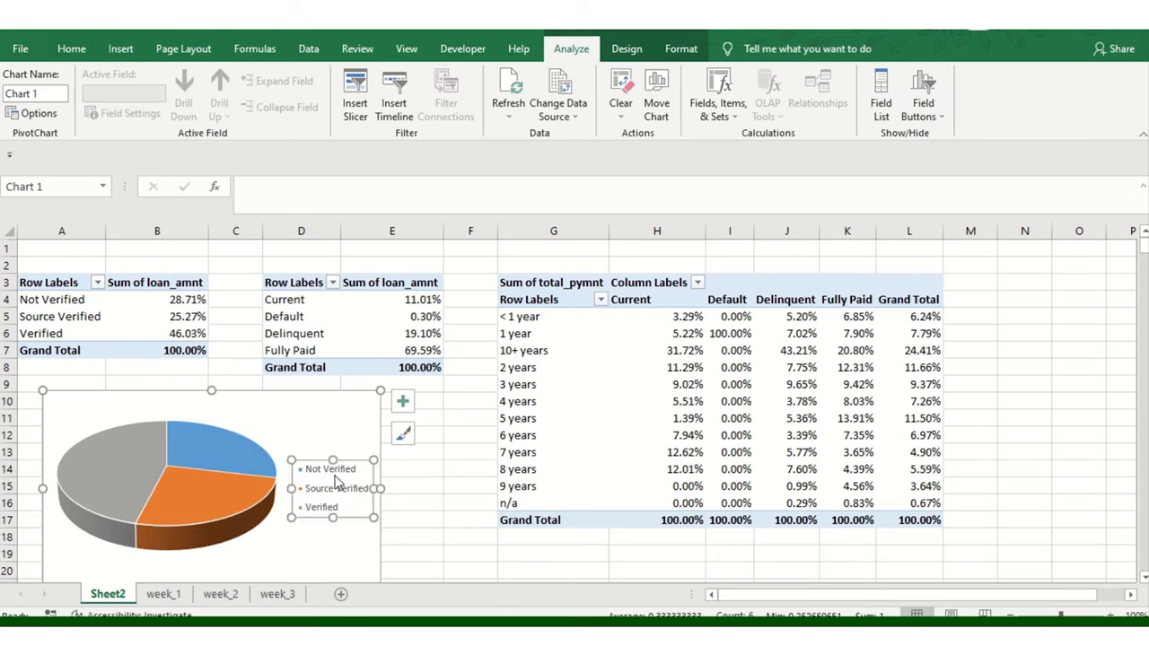
right_click(341, 468)
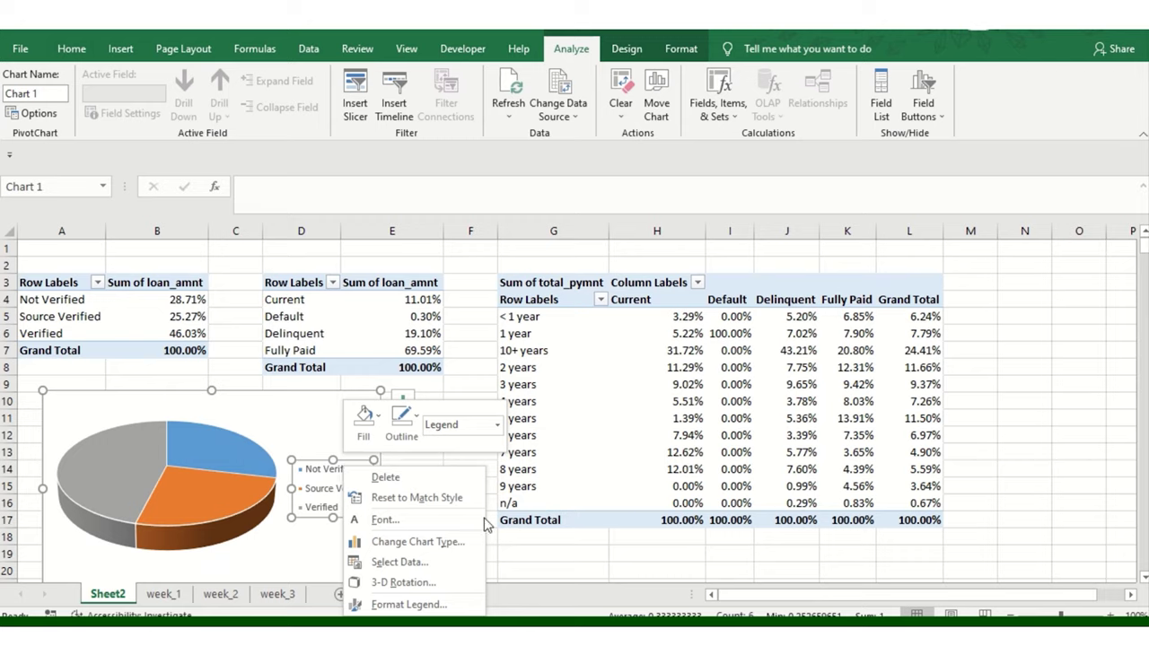
click(261, 412)
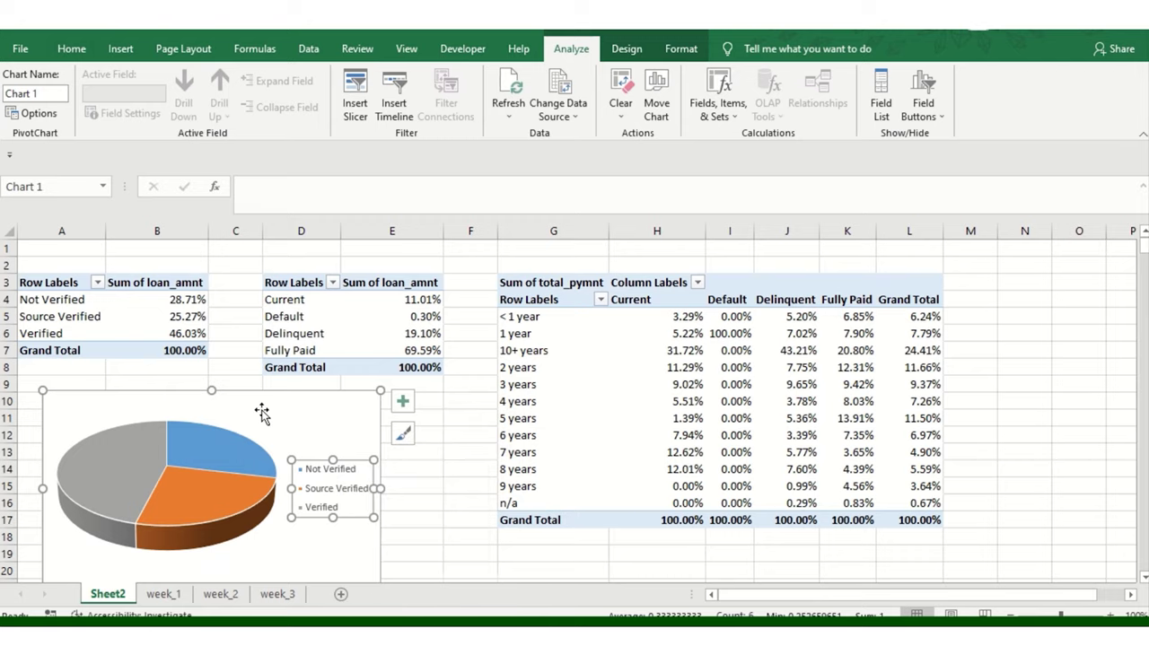
drag(347, 412, 320, 410)
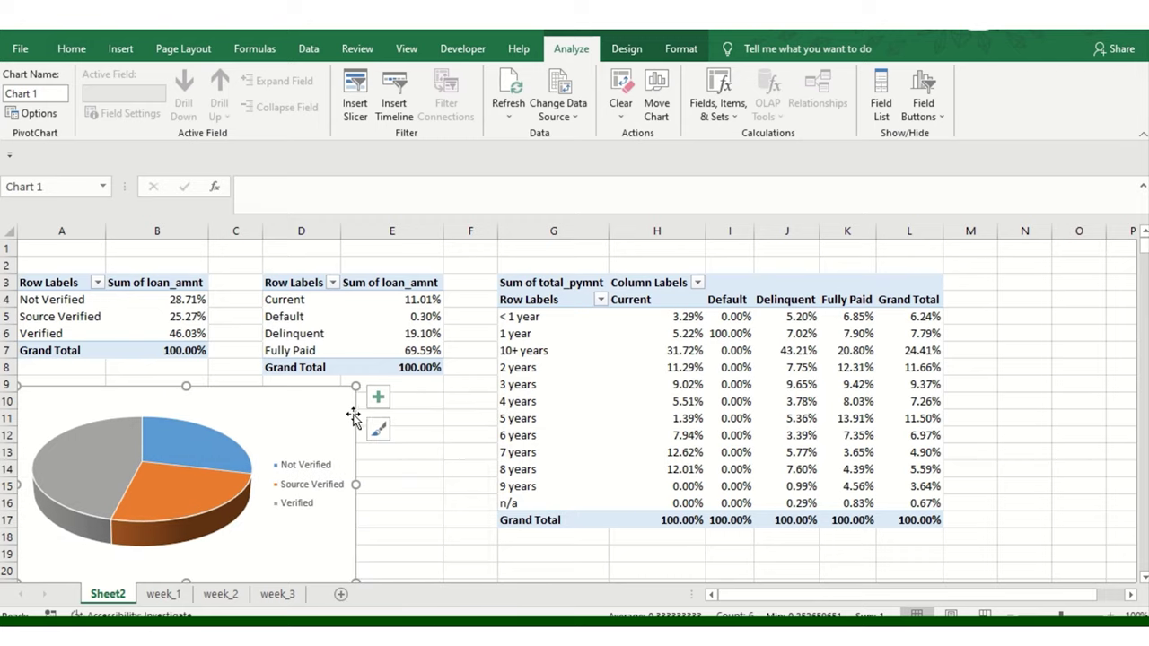
Step: Add percentage data labels to the 3-D pie chart of loan amounts by verification status
click(377, 398)
click(418, 434)
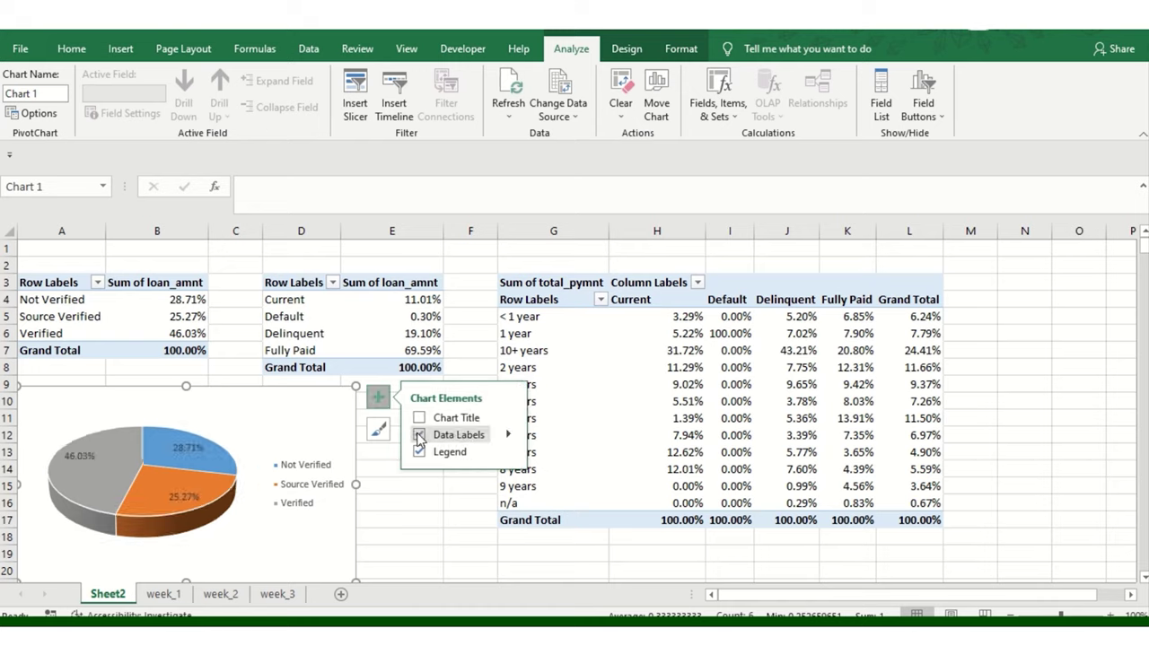
click(400, 512)
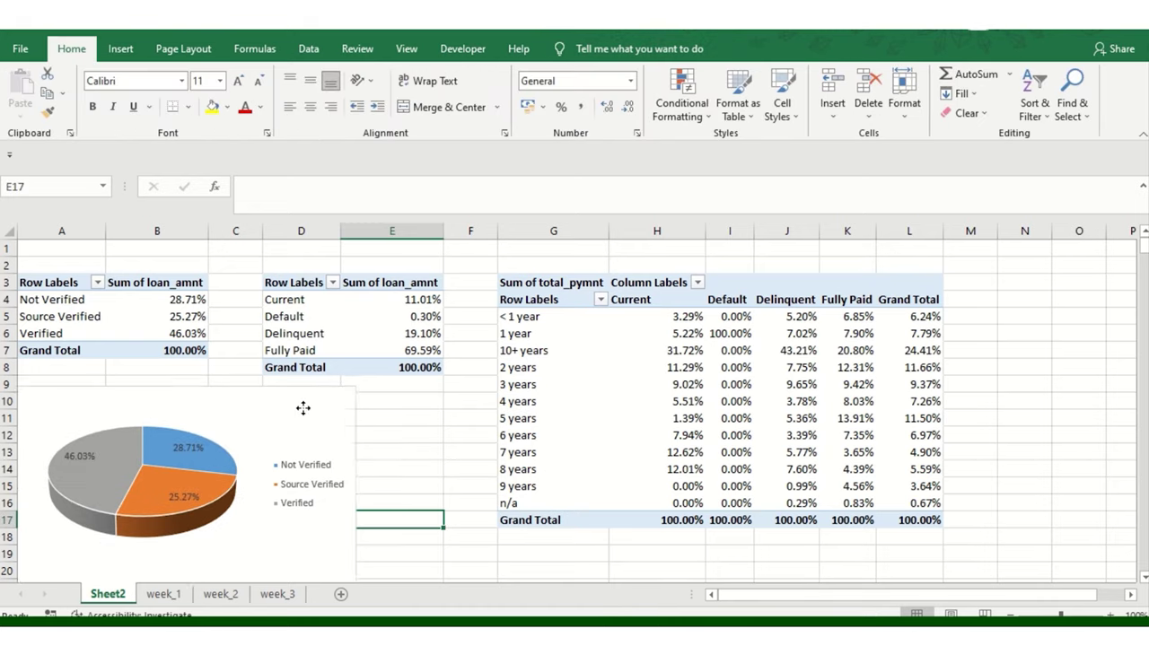
click(302, 405)
Step: Insert a clustered column chart from the loan-status pivot table and move it slightly lower on the sheet
click(350, 312)
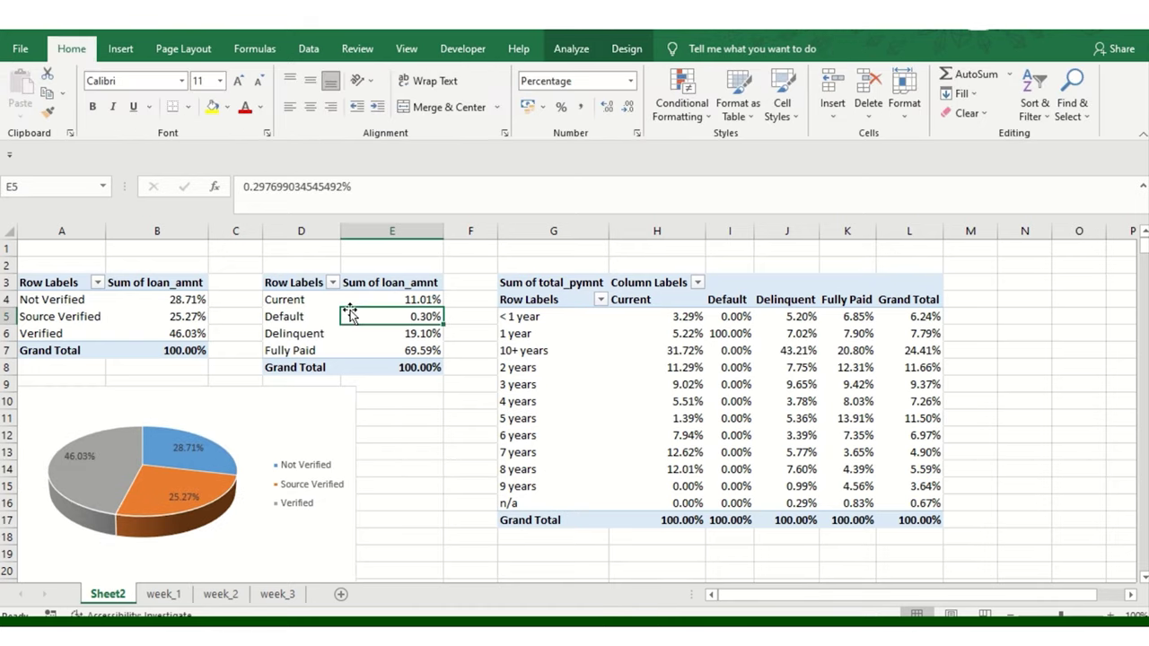
click(120, 49)
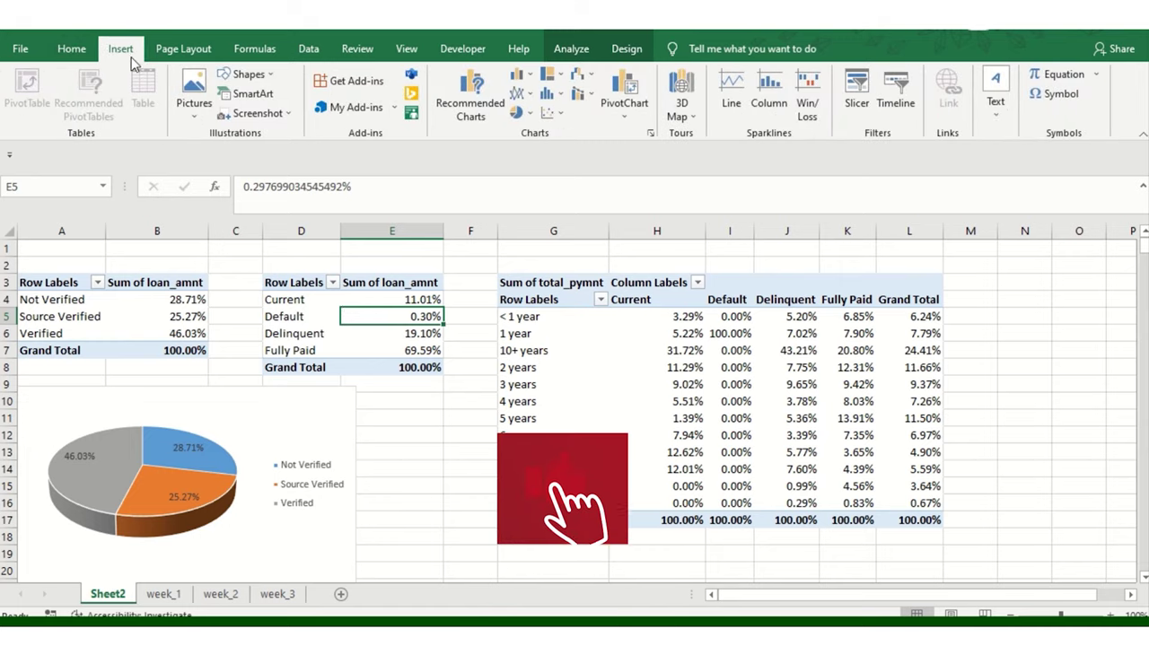
click(558, 97)
click(525, 133)
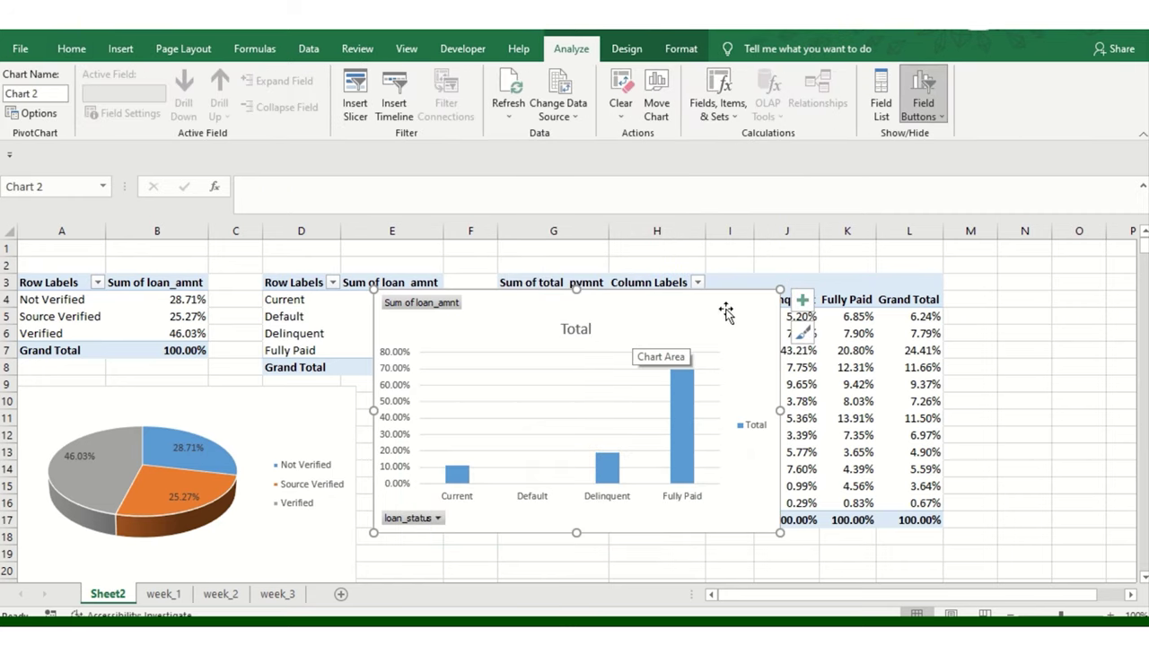
drag(725, 310, 749, 351)
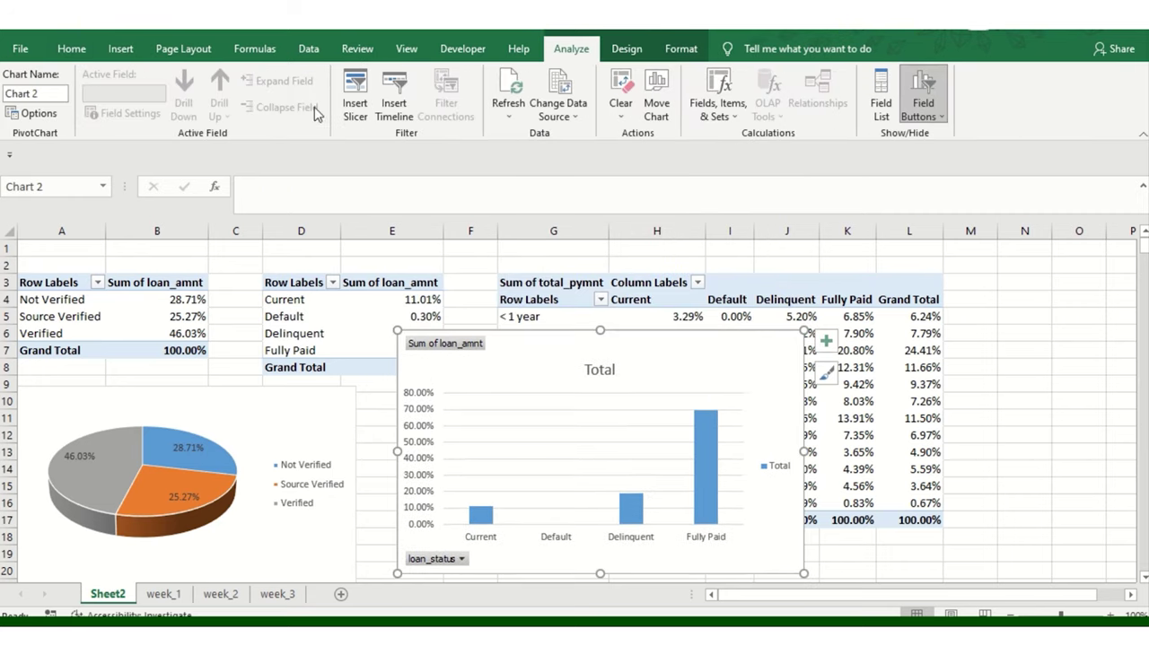
Step: Look through the statistical chart types and delete the loan-status column chart
click(106, 51)
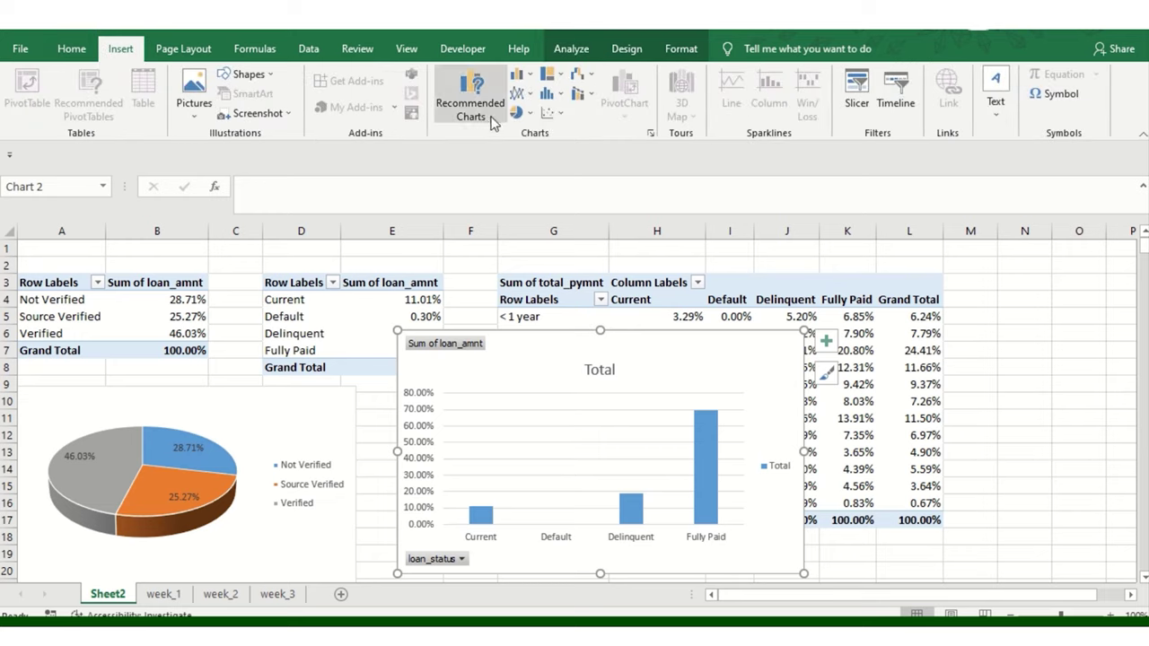
click(550, 92)
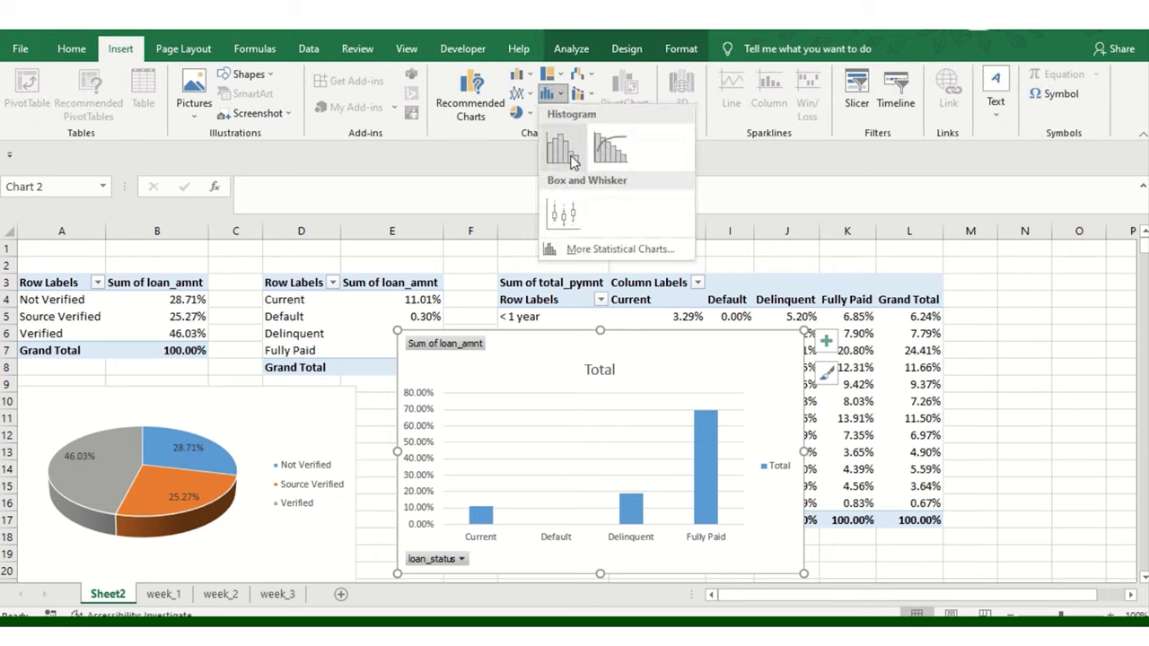
click(652, 334)
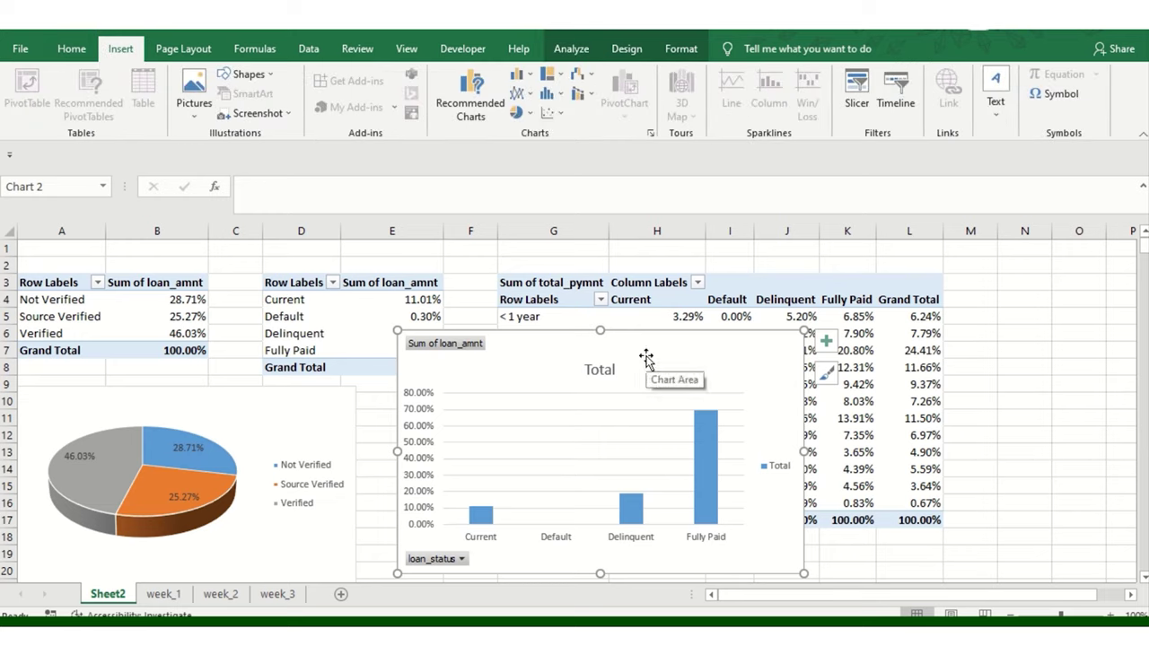
key(Delete)
Step: Compare chart types for the loan-status pivot table, insert a Line with Markers chart, and move it below the table's first rows
click(471, 97)
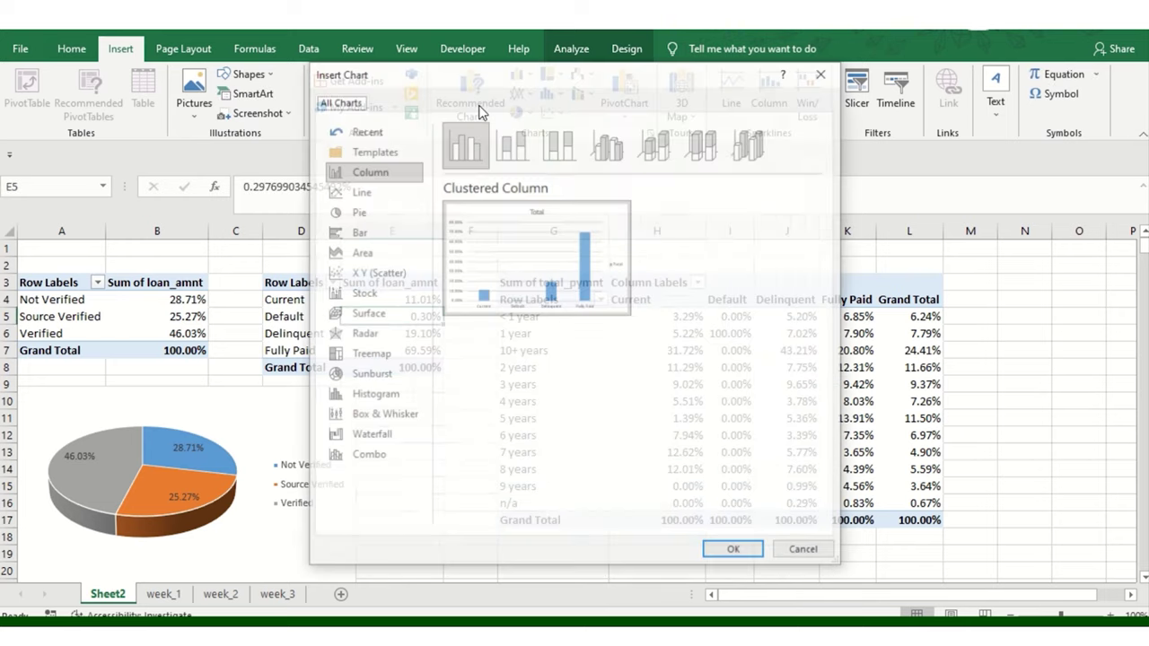
drag(599, 75, 788, 108)
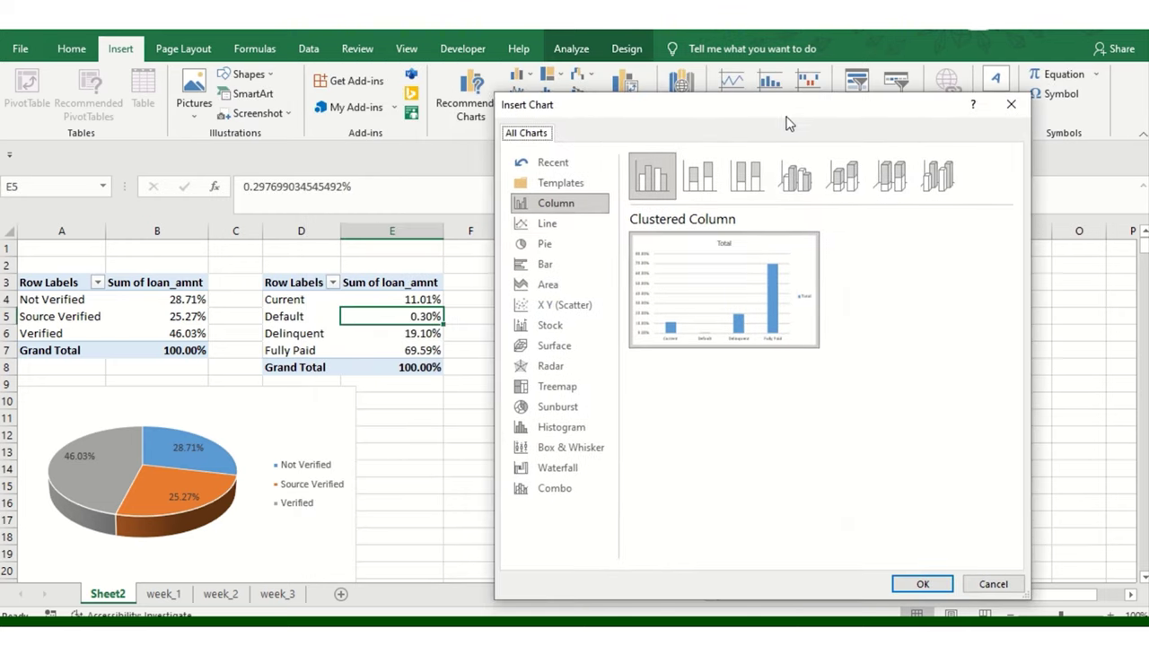
click(561, 182)
click(556, 222)
click(556, 243)
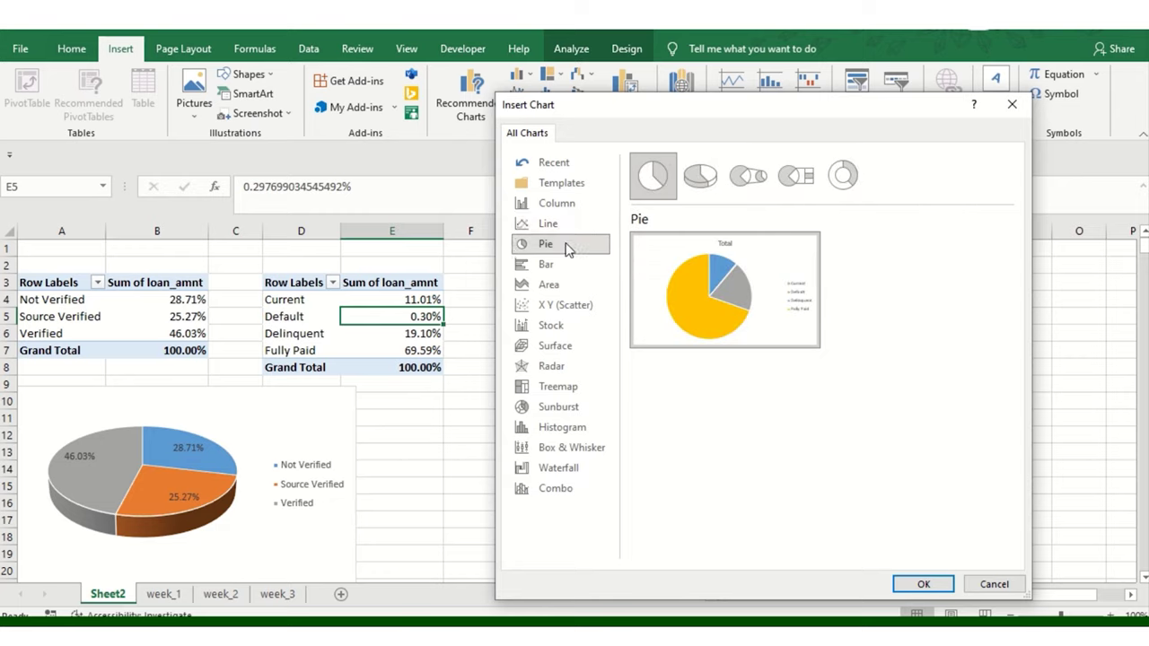
click(562, 220)
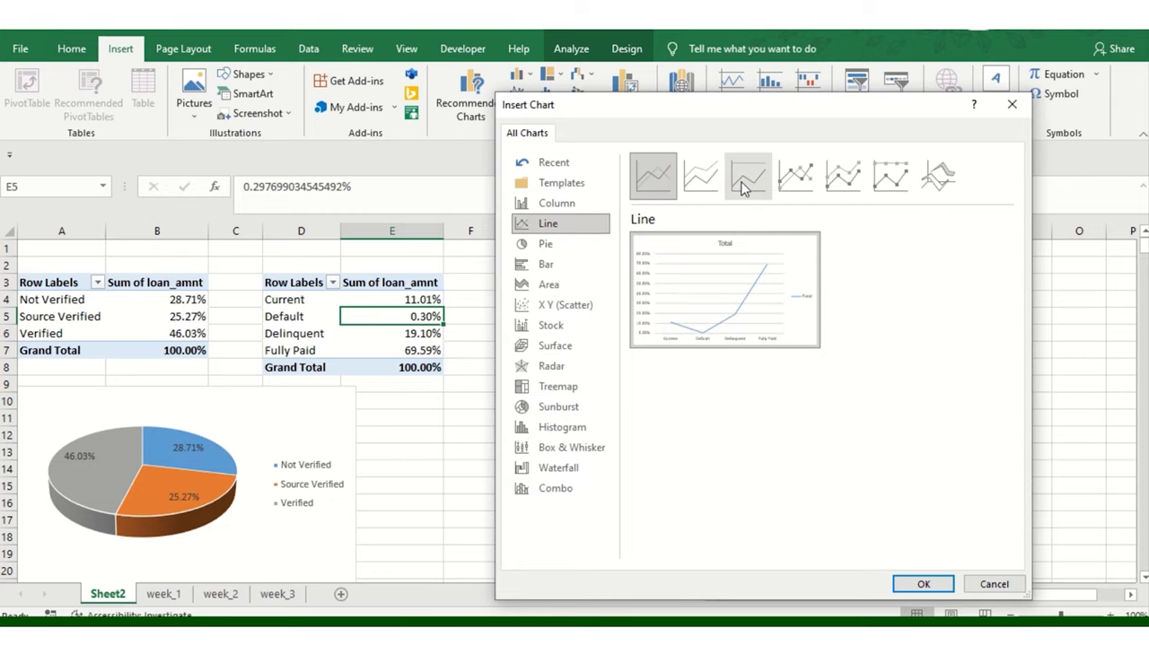
click(705, 177)
click(804, 180)
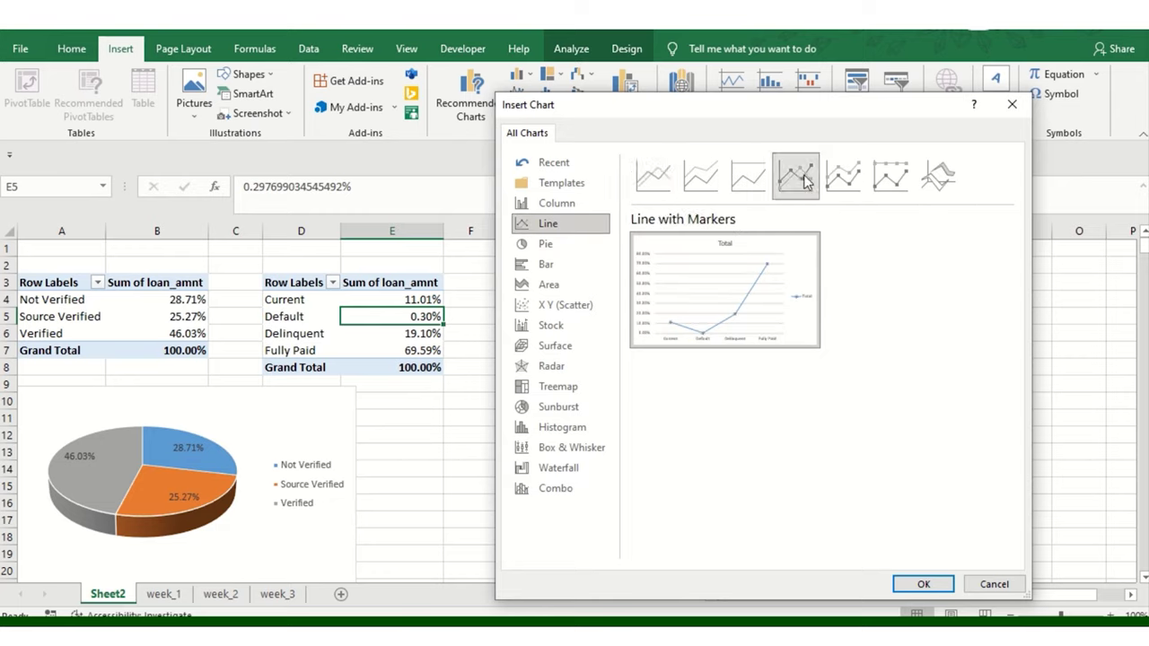
click(924, 584)
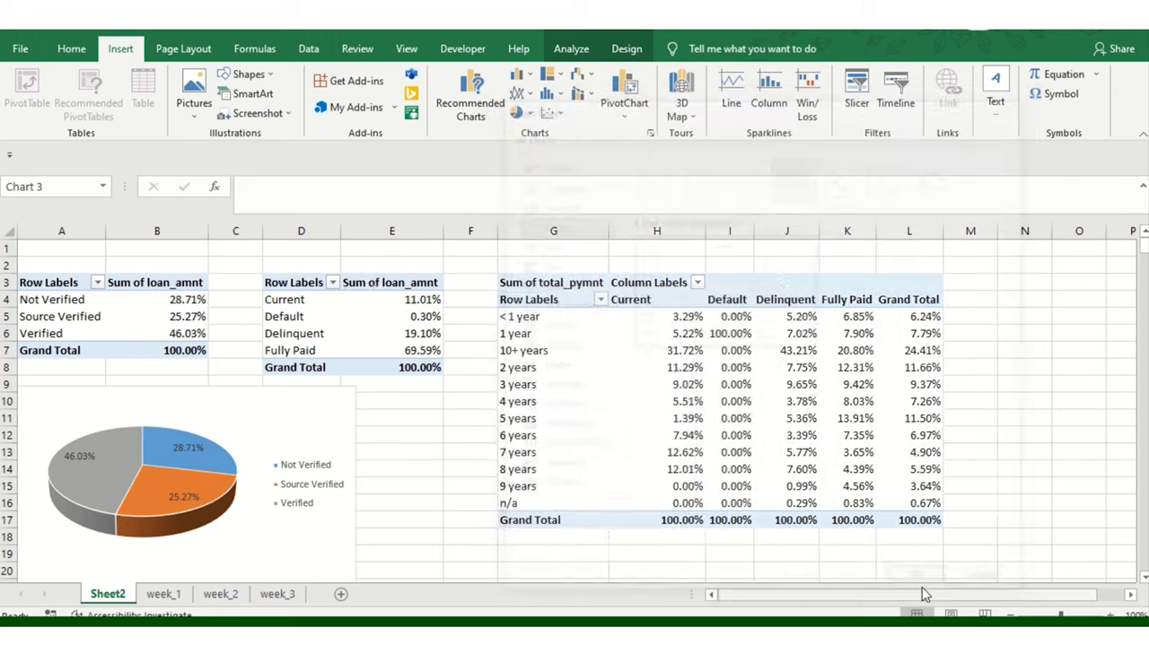
drag(735, 312, 657, 351)
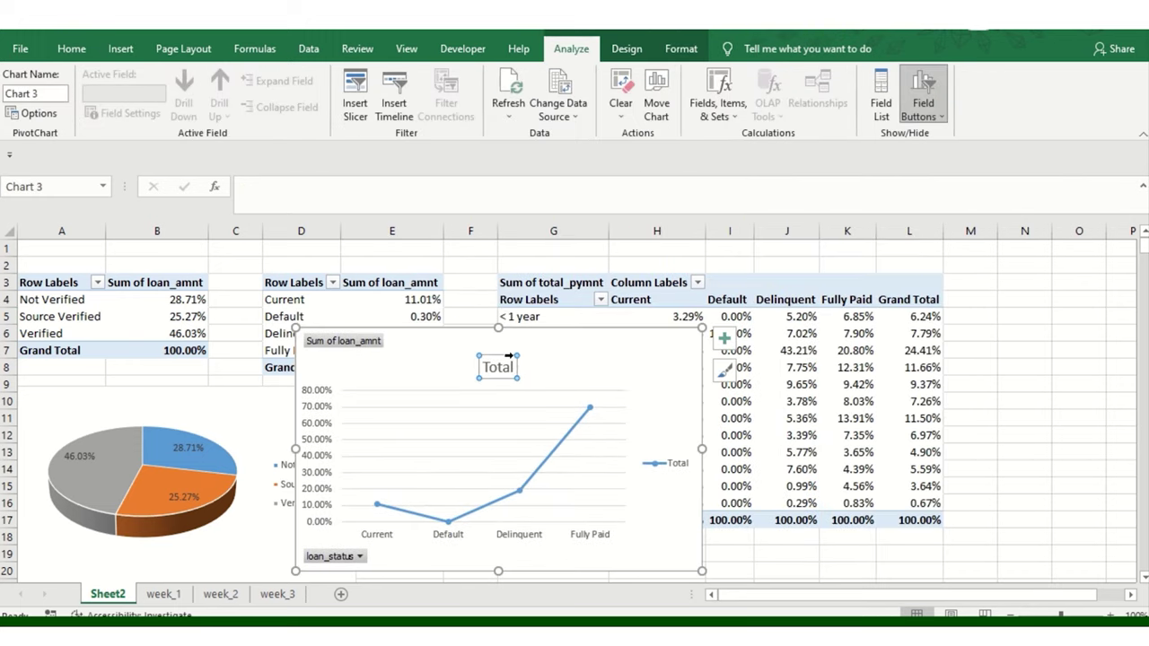
Step: Delete the line chart's Total title and legend and hide all its field buttons
key(Delete)
right_click(357, 345)
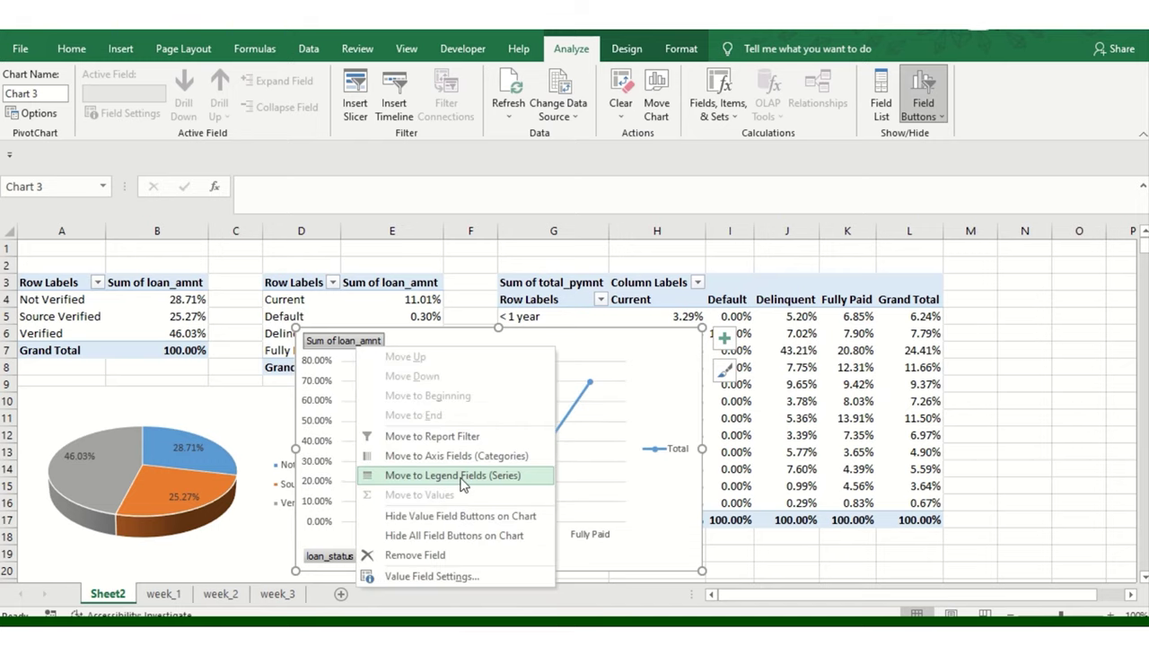
click(470, 536)
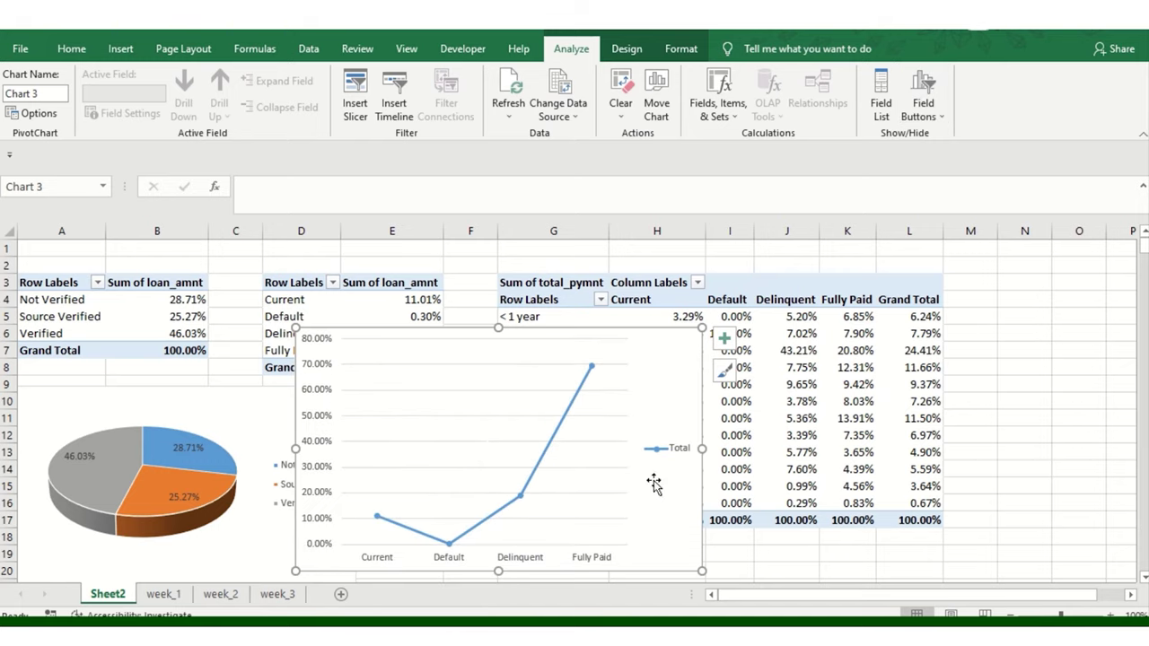
click(675, 449)
key(Delete)
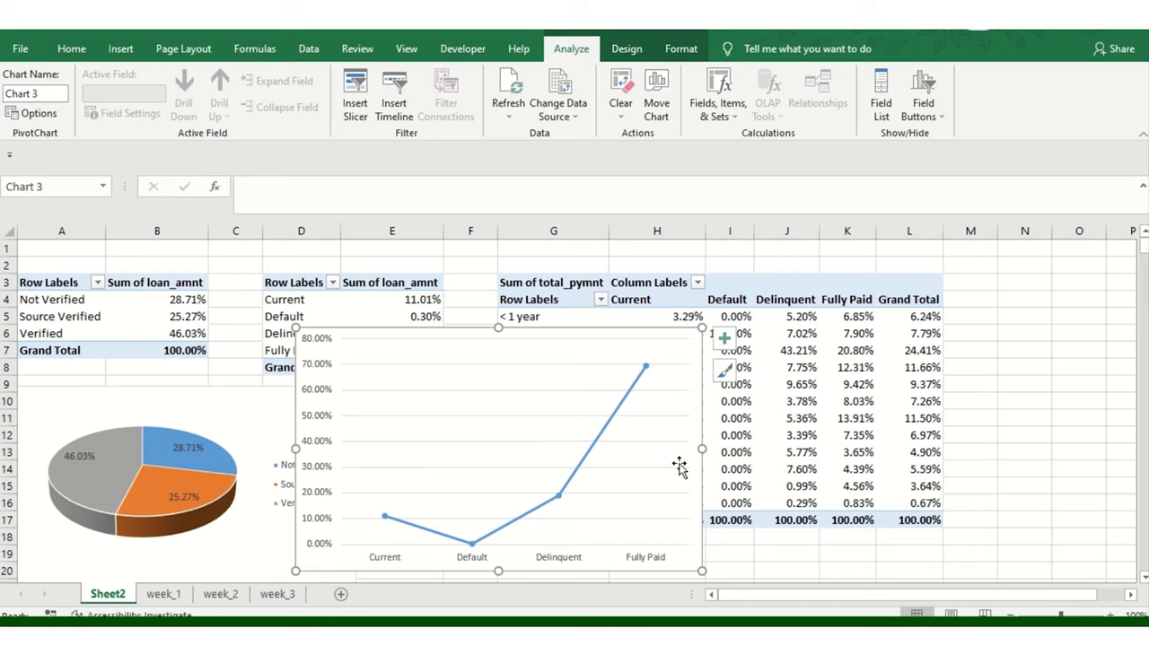
Step: Remove the gridlines from the loan-status line chart and add a linear trendline
click(597, 348)
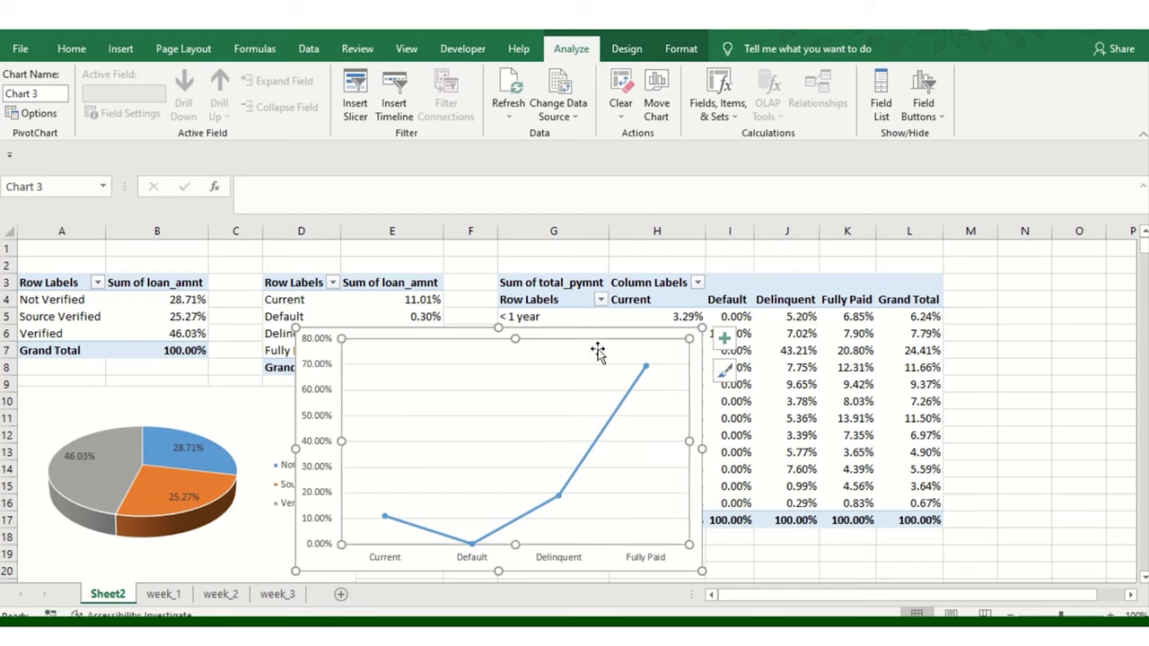
click(723, 337)
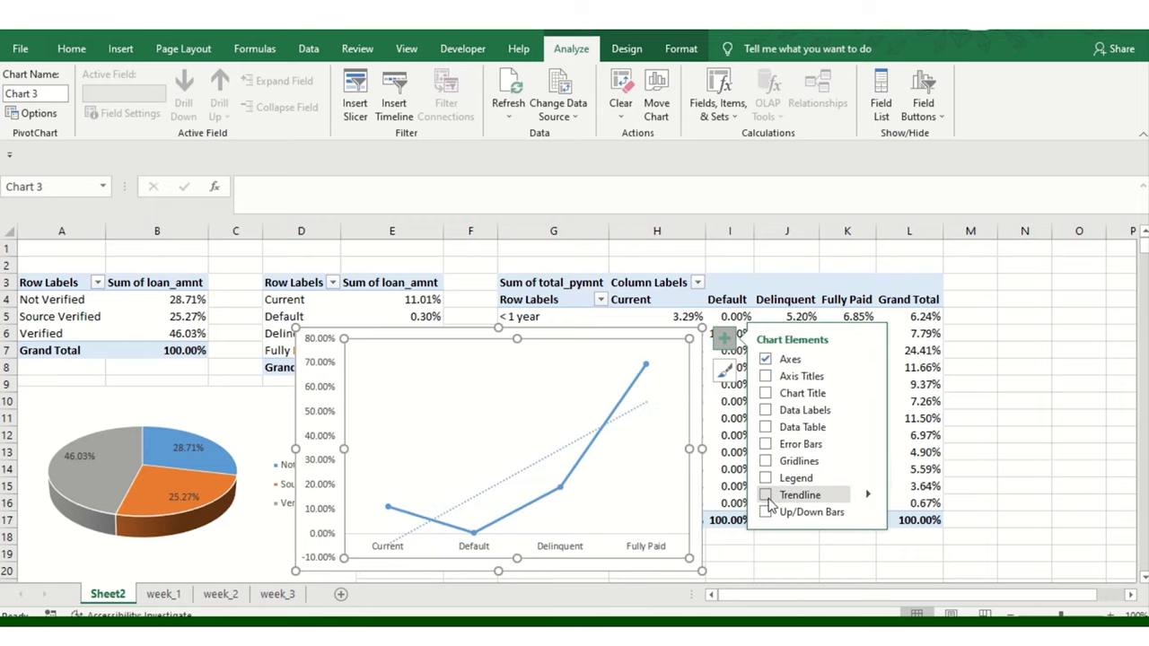
click(767, 499)
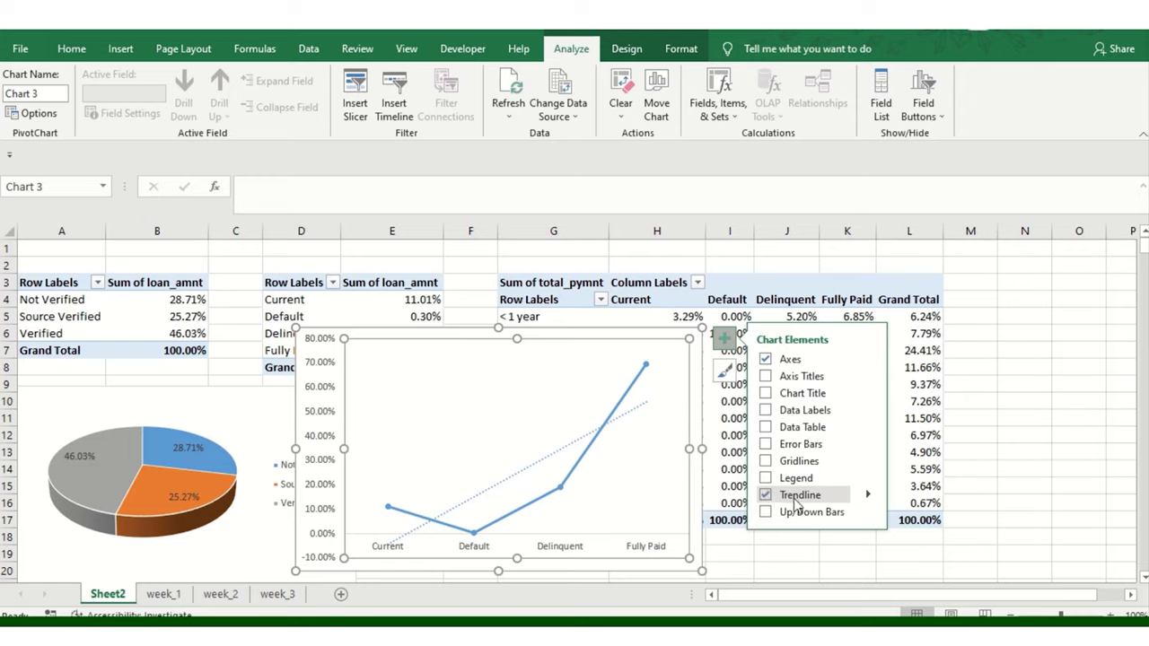
click(868, 495)
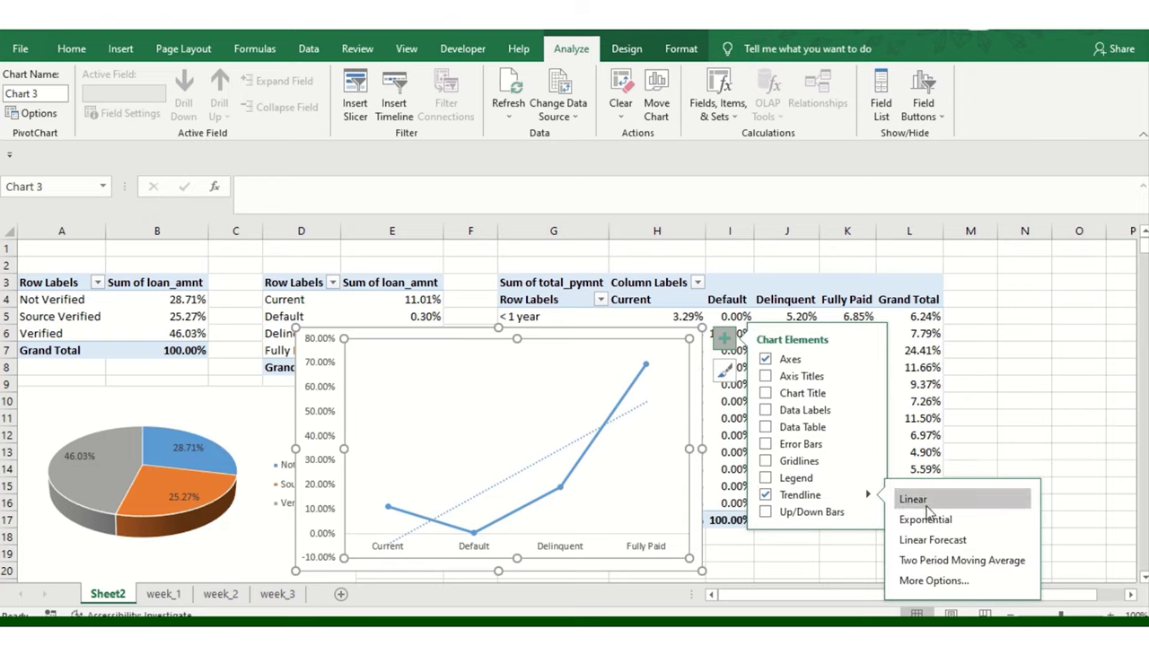
Step: Try a data table on the line chart and replace it with data labels on the points
click(764, 430)
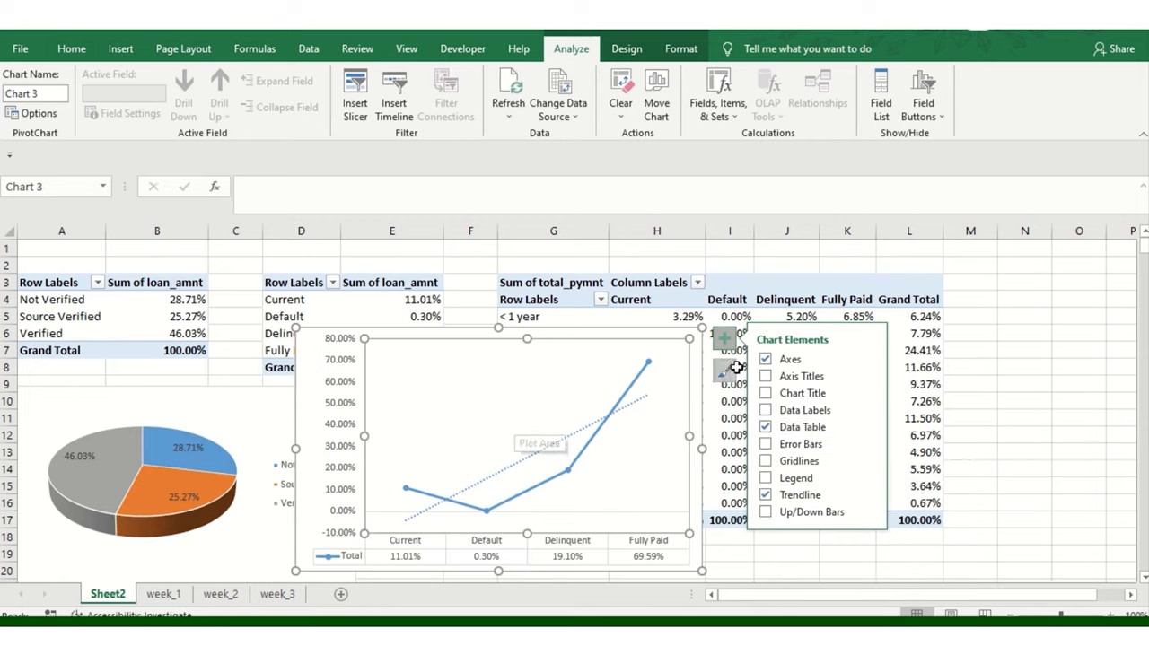
click(766, 411)
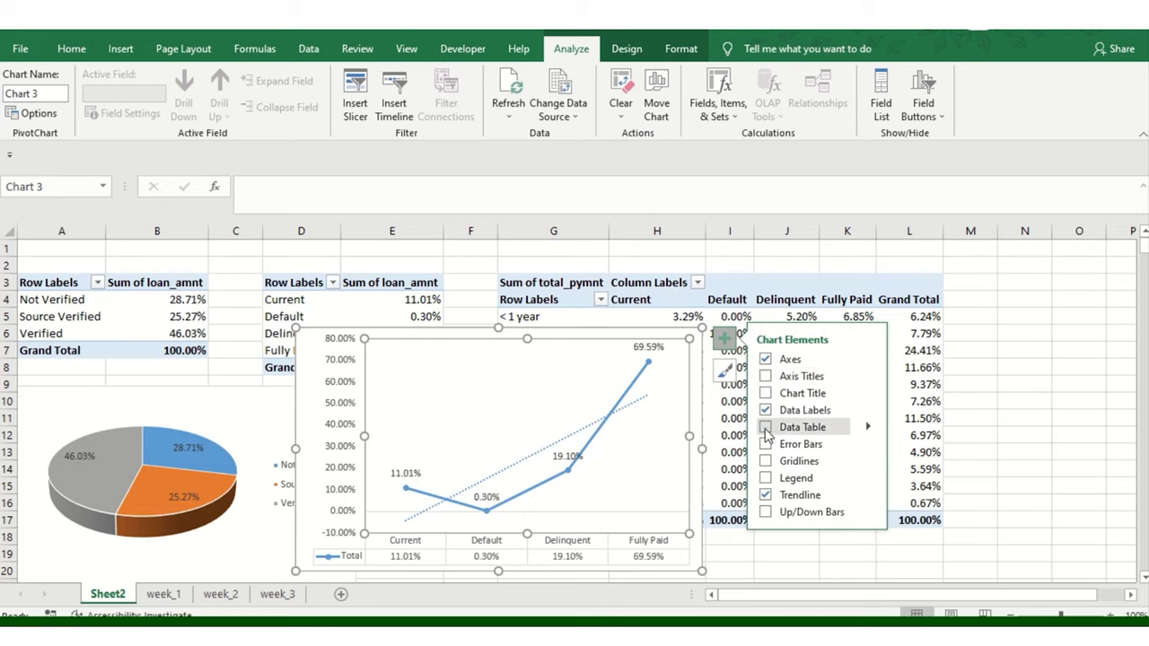
click(764, 428)
Step: Move the line chart off the employment-length pivot table so it covers columns B to F from row 4
click(1030, 352)
click(661, 350)
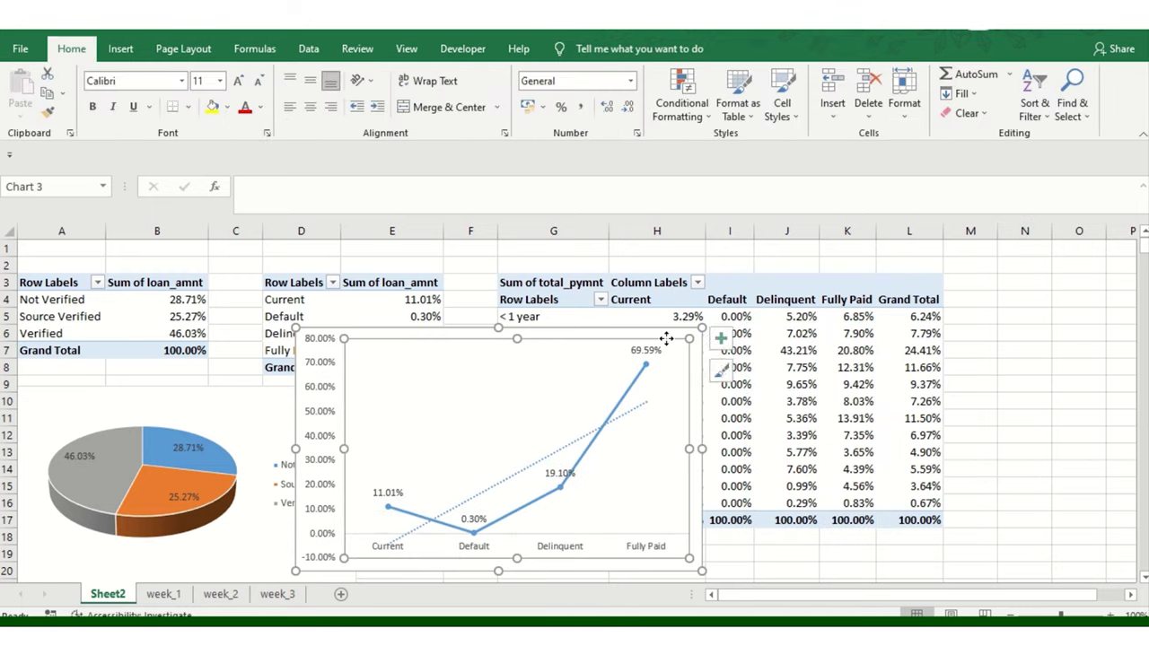
drag(658, 328, 438, 293)
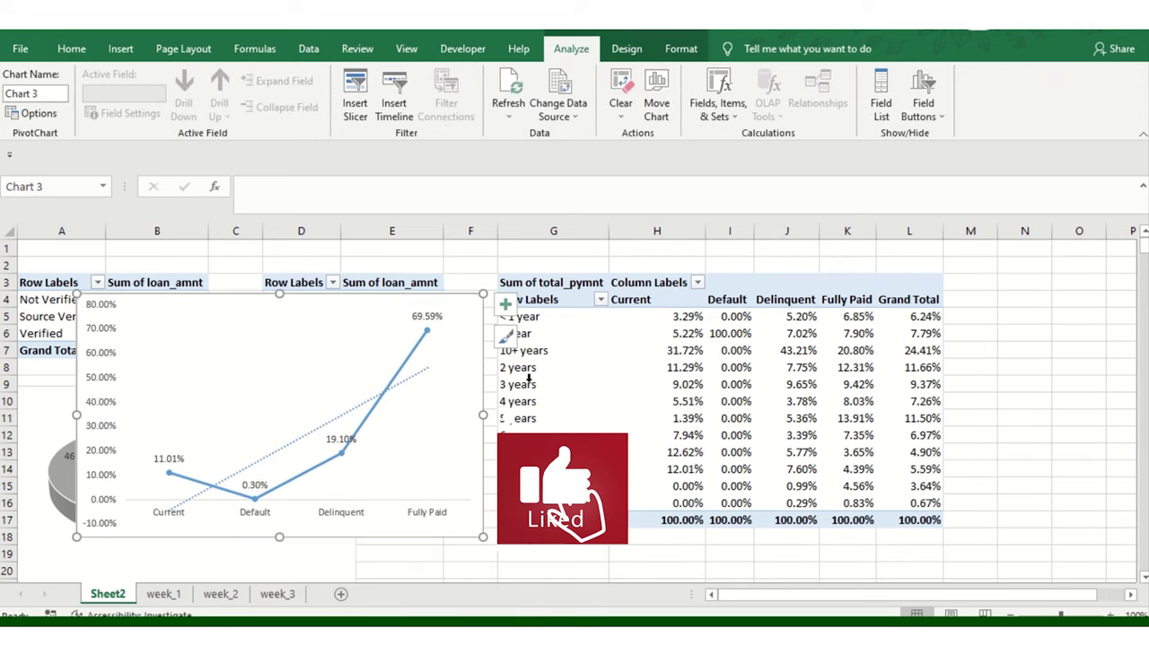
Step: Try to insert a Treemap chart from the employment-length pivot table
click(758, 332)
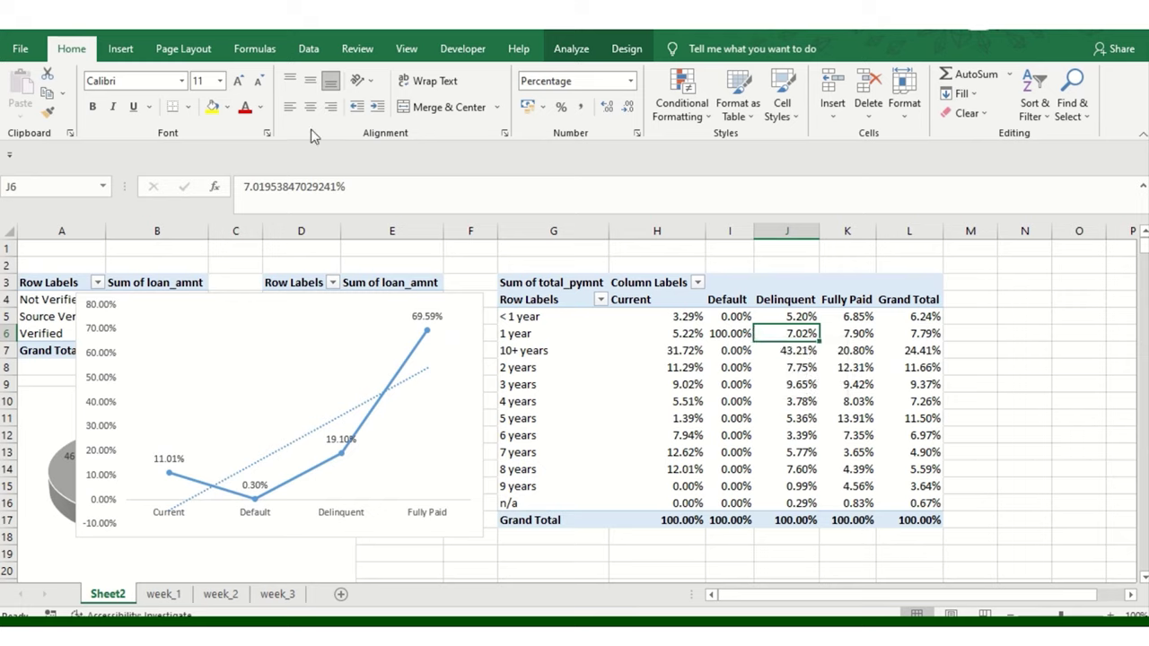
click(122, 50)
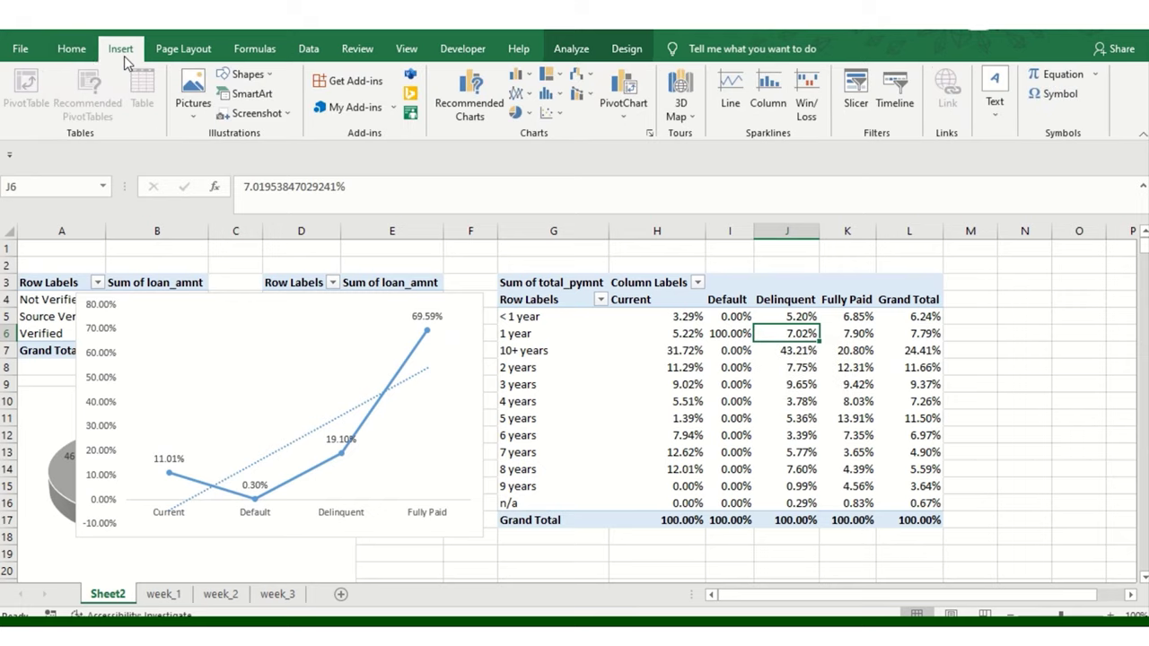
click(557, 79)
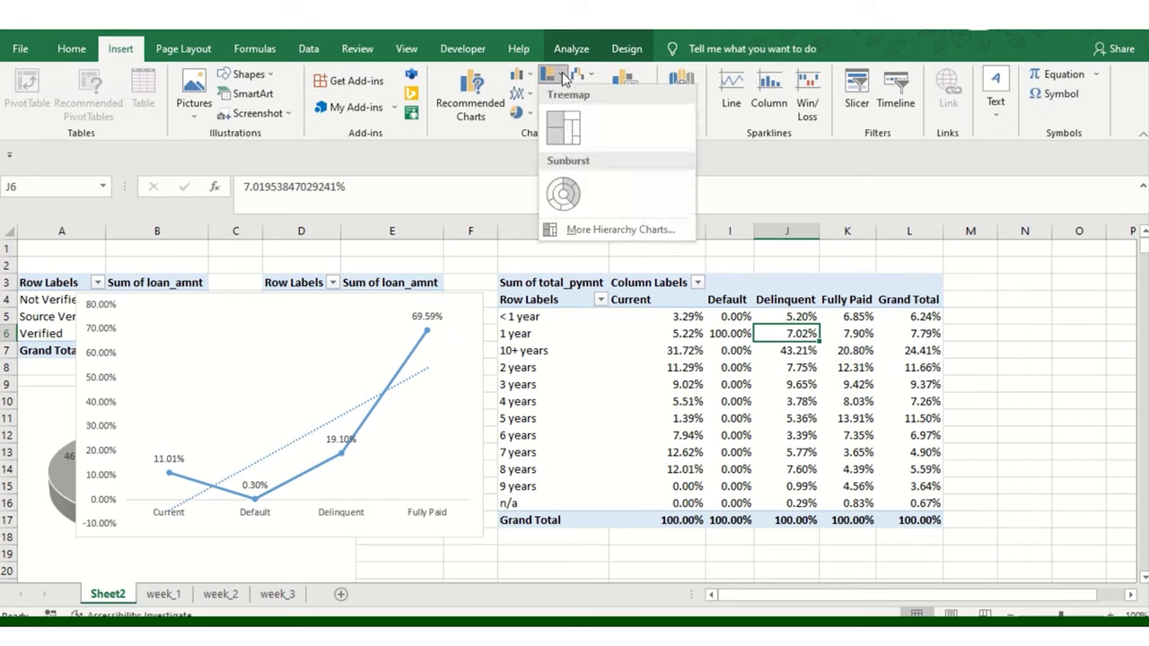
click(573, 135)
click(706, 382)
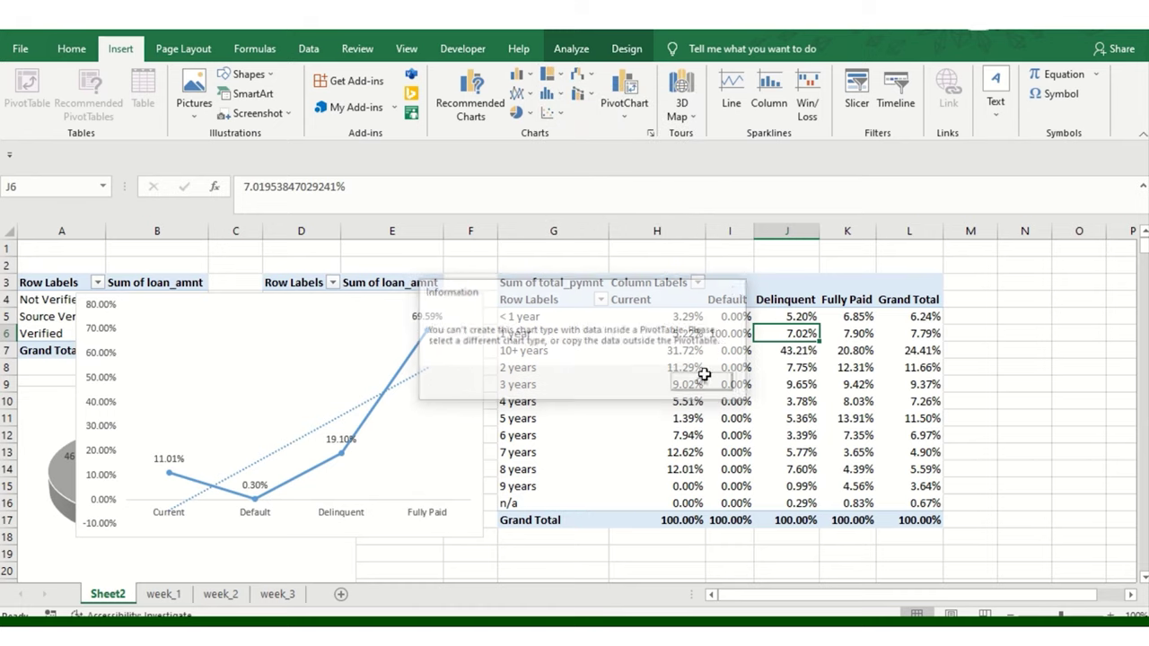
Step: Select range G4:L16 of the employment-length pivot table and open the full choice of chart types for it
drag(574, 305, 899, 505)
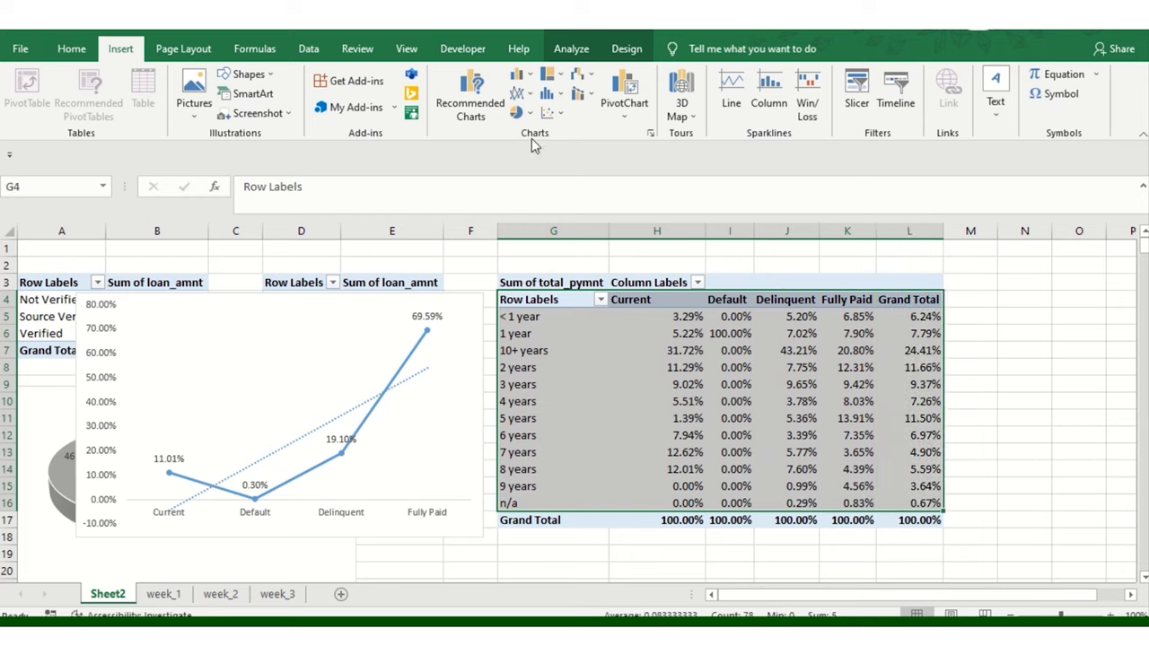
click(579, 55)
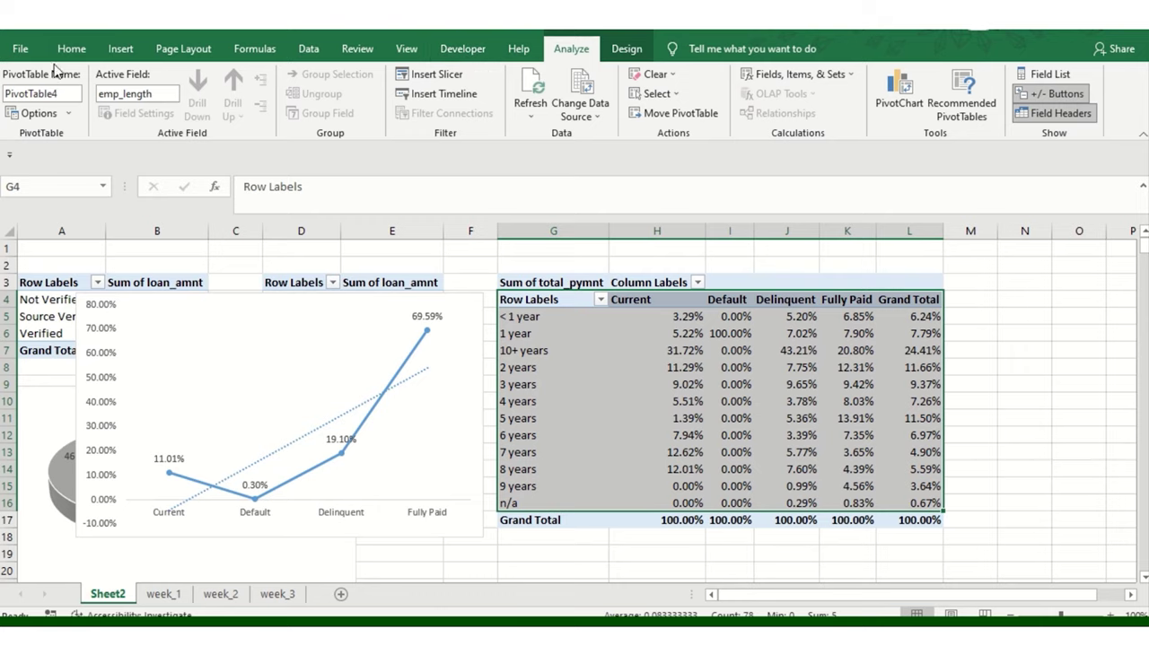
click(122, 50)
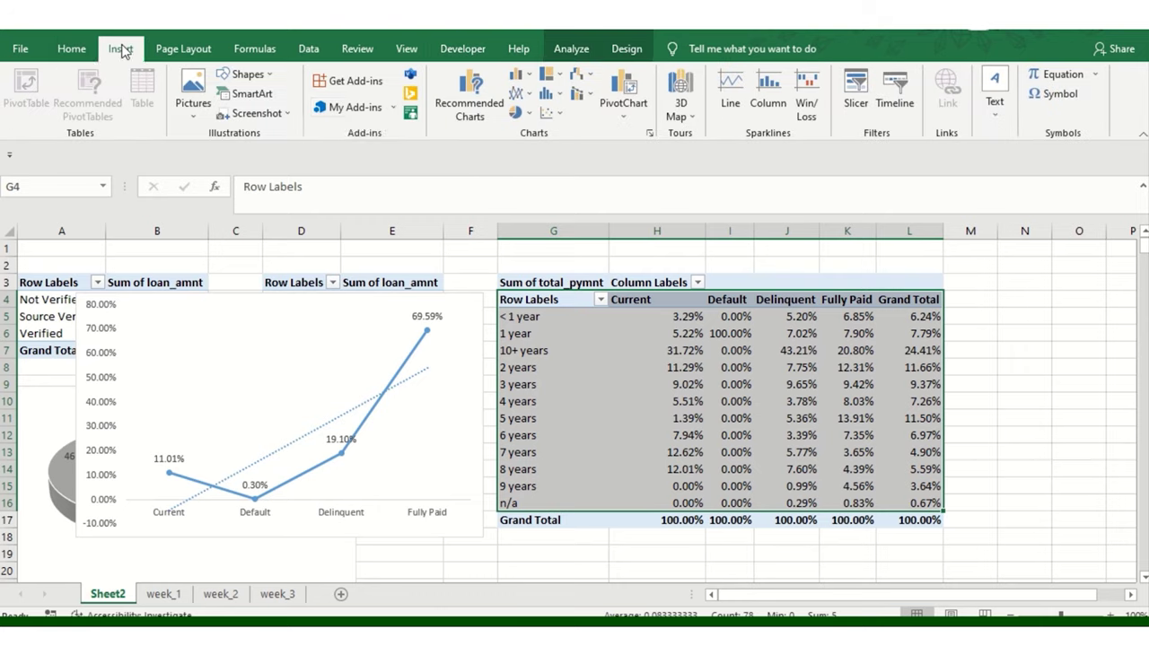
click(475, 88)
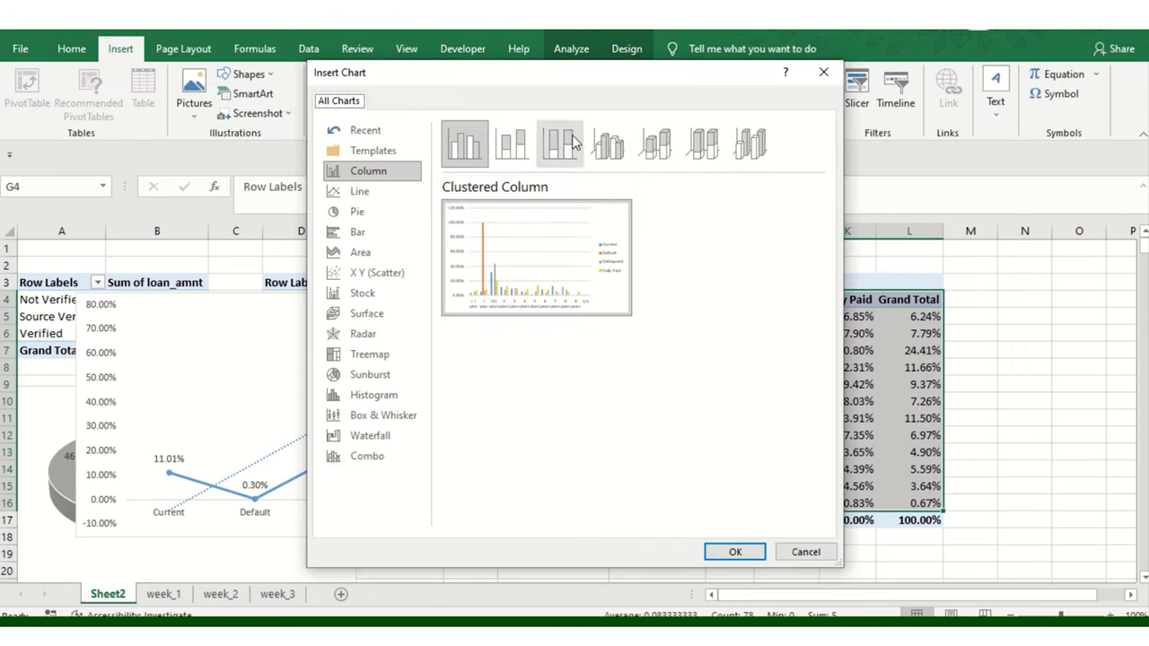
Step: Compare the chart type previews for the employment-length data, including stacked column, bar, scatter, treemap, histogram, waterfall and surface
click(510, 143)
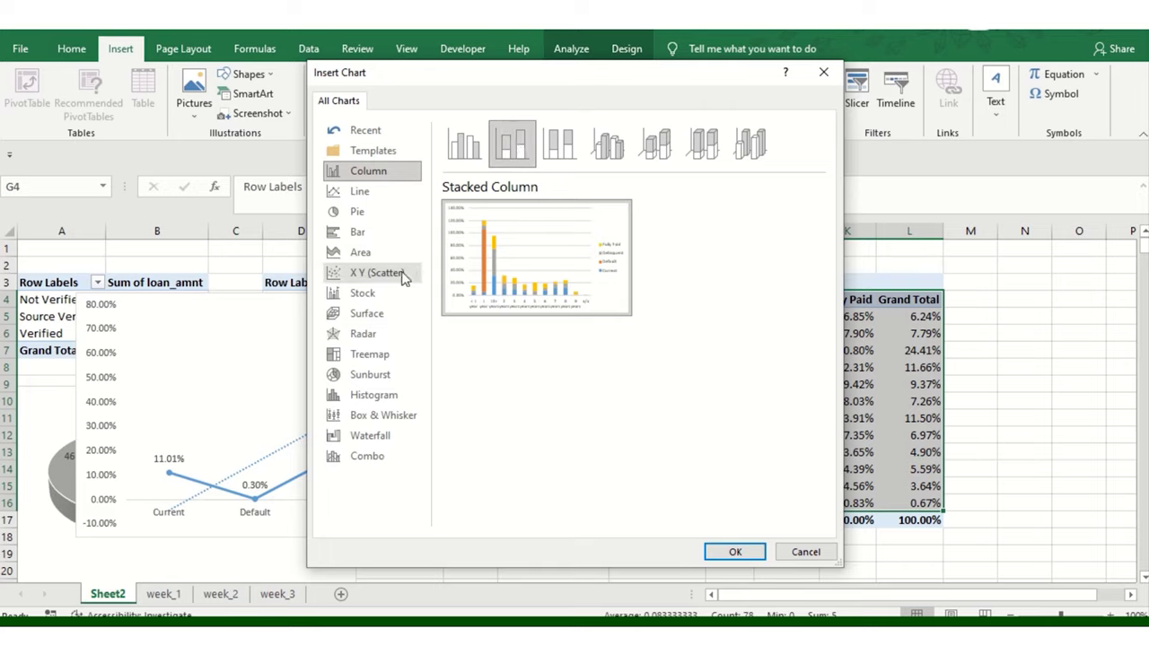
click(379, 293)
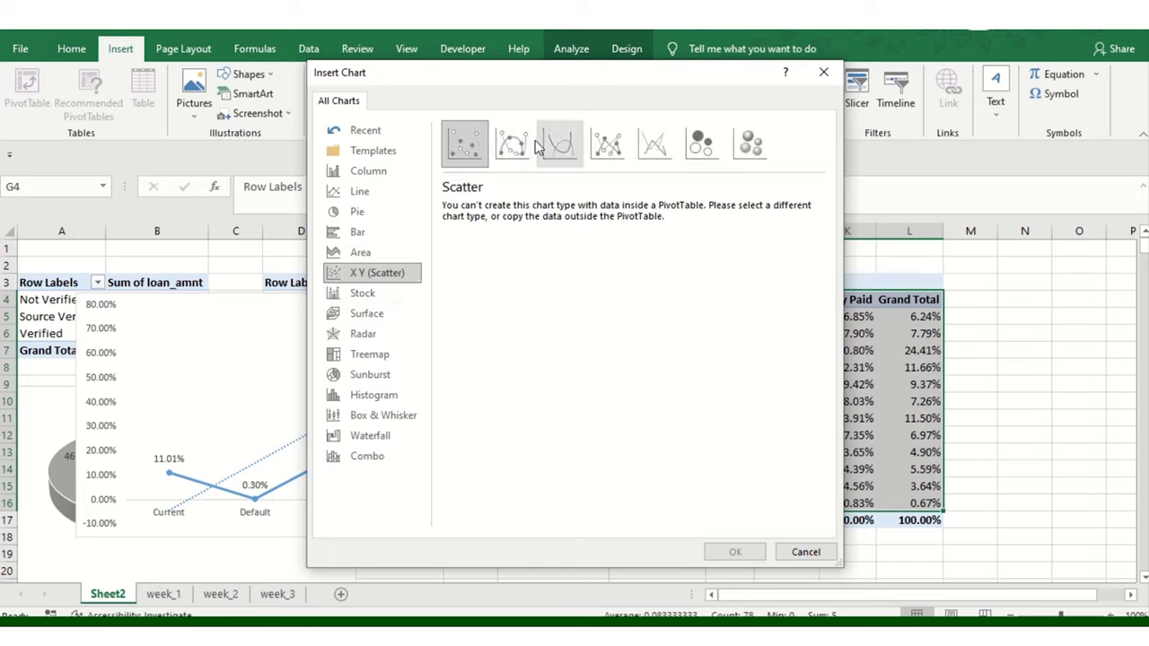
click(384, 235)
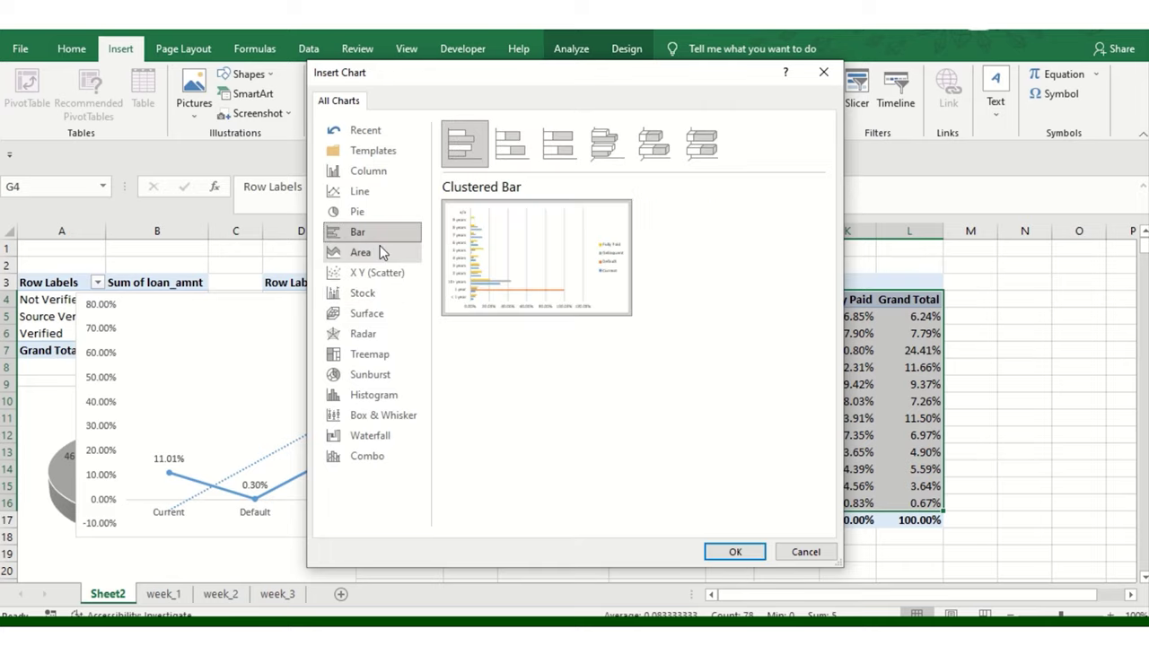
click(395, 331)
click(389, 355)
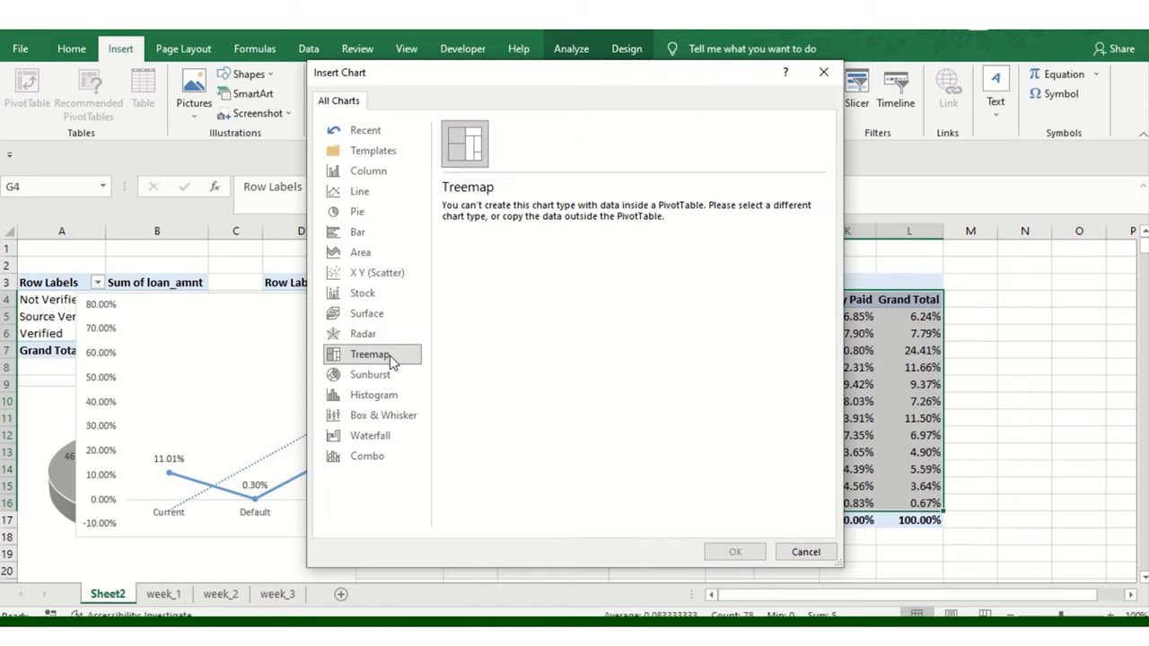
click(389, 375)
click(390, 395)
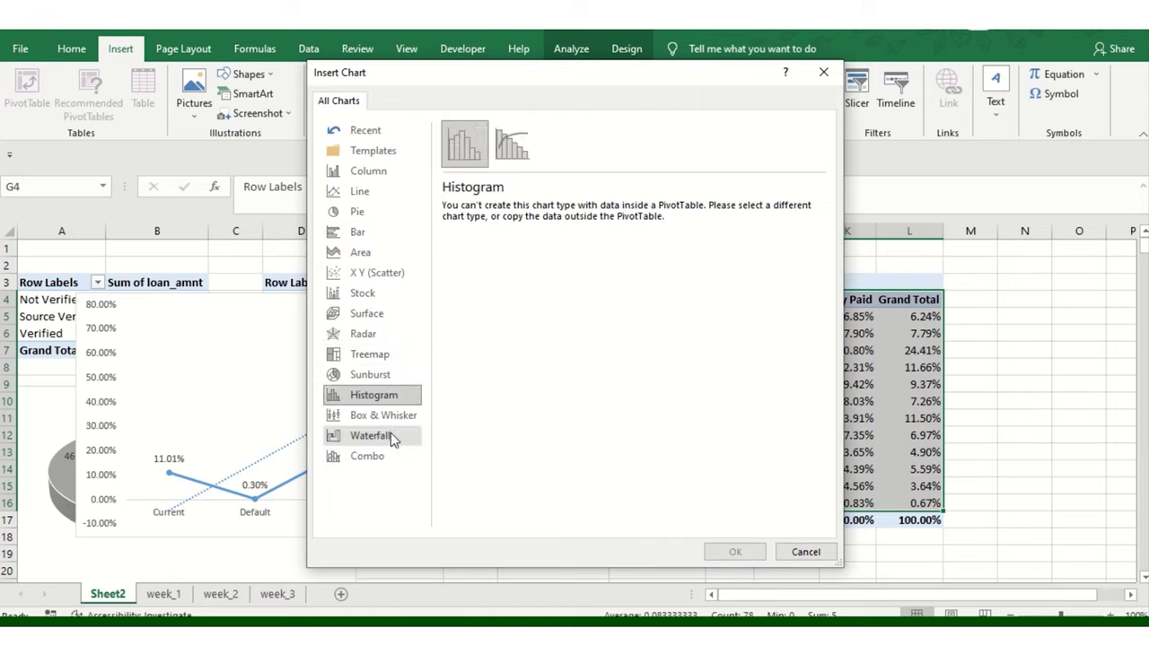
click(392, 437)
click(395, 415)
click(374, 316)
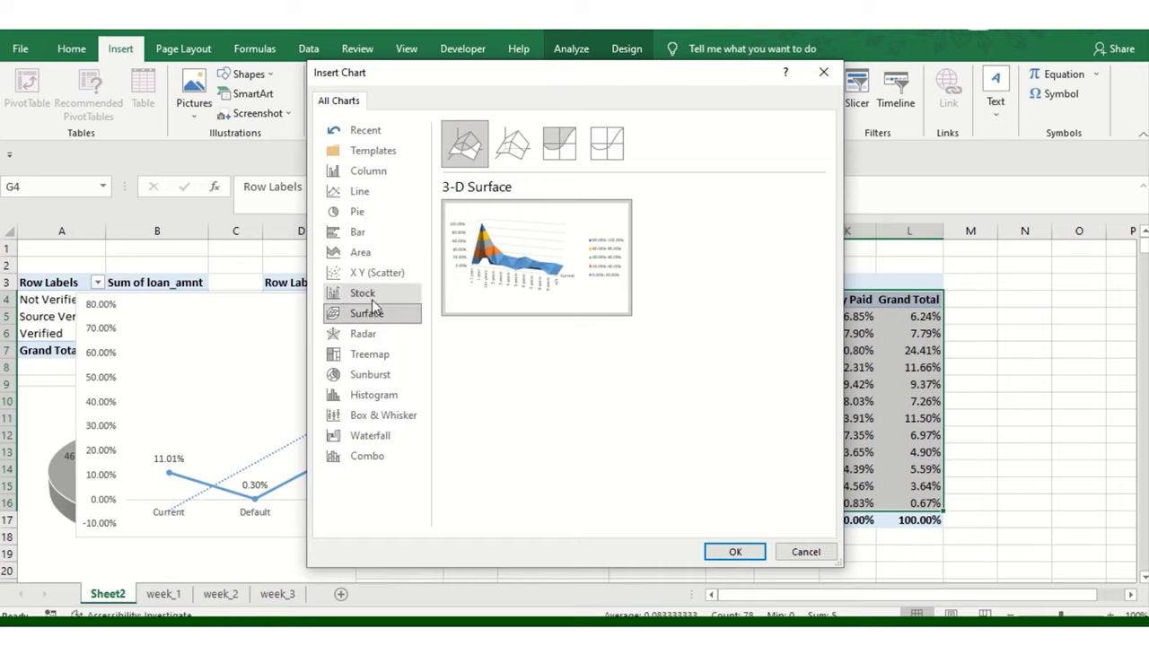
click(368, 294)
click(371, 274)
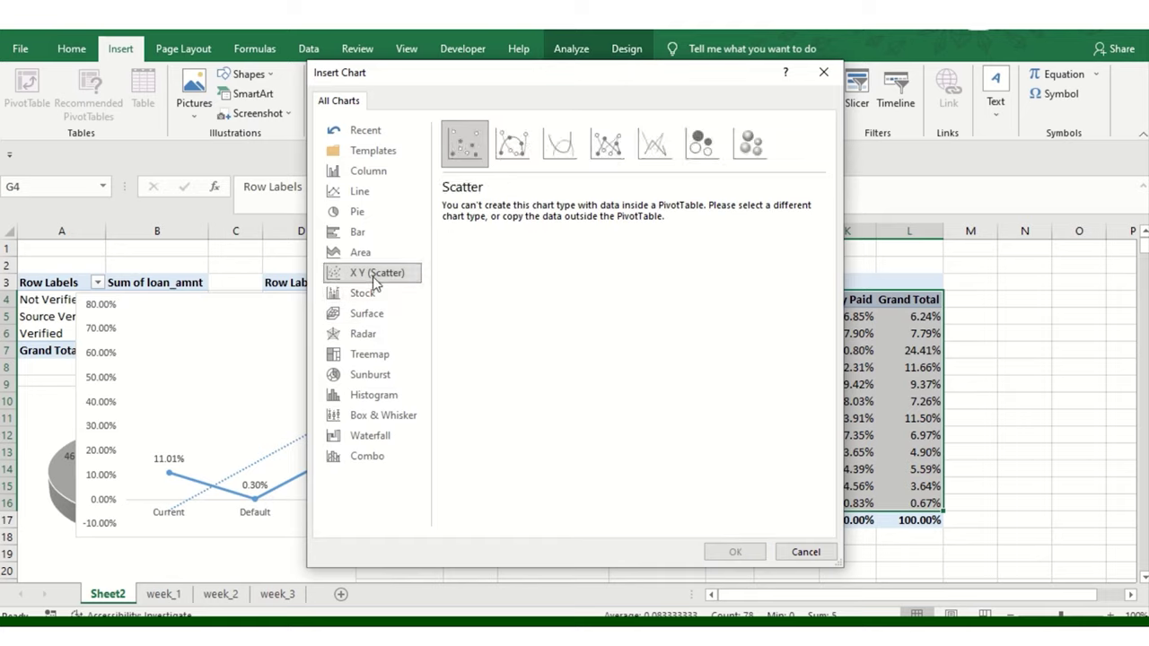
click(376, 254)
click(359, 233)
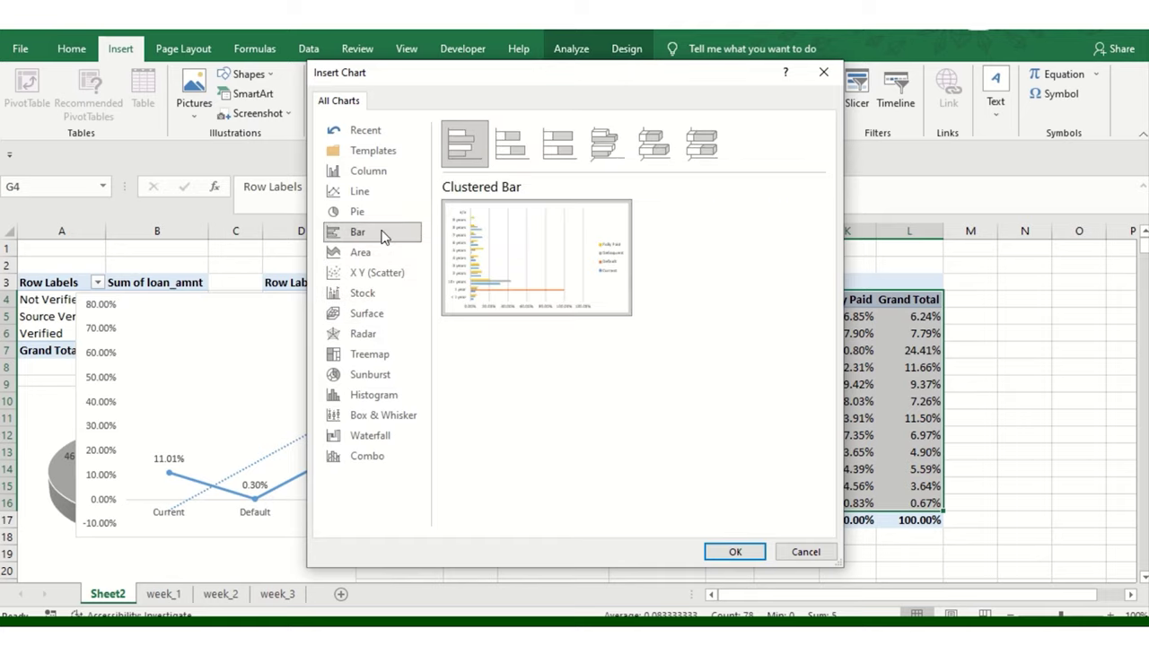
click(512, 148)
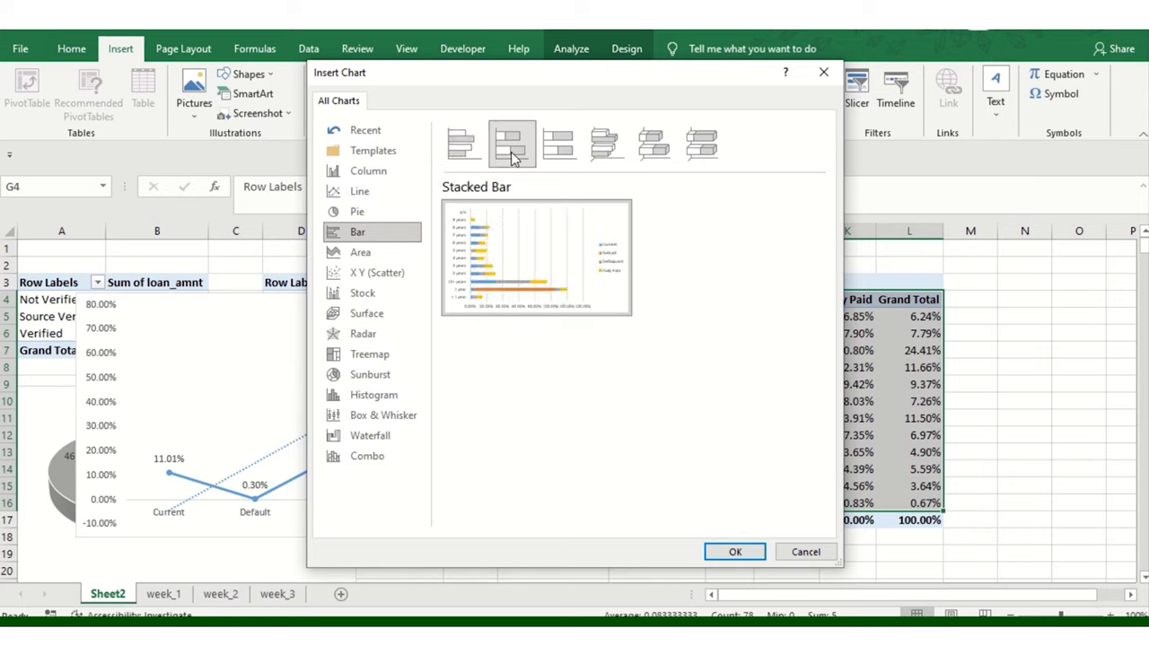
Step: Insert a Line chart from the employment-length pivot table and place its legend at the bottom
click(391, 197)
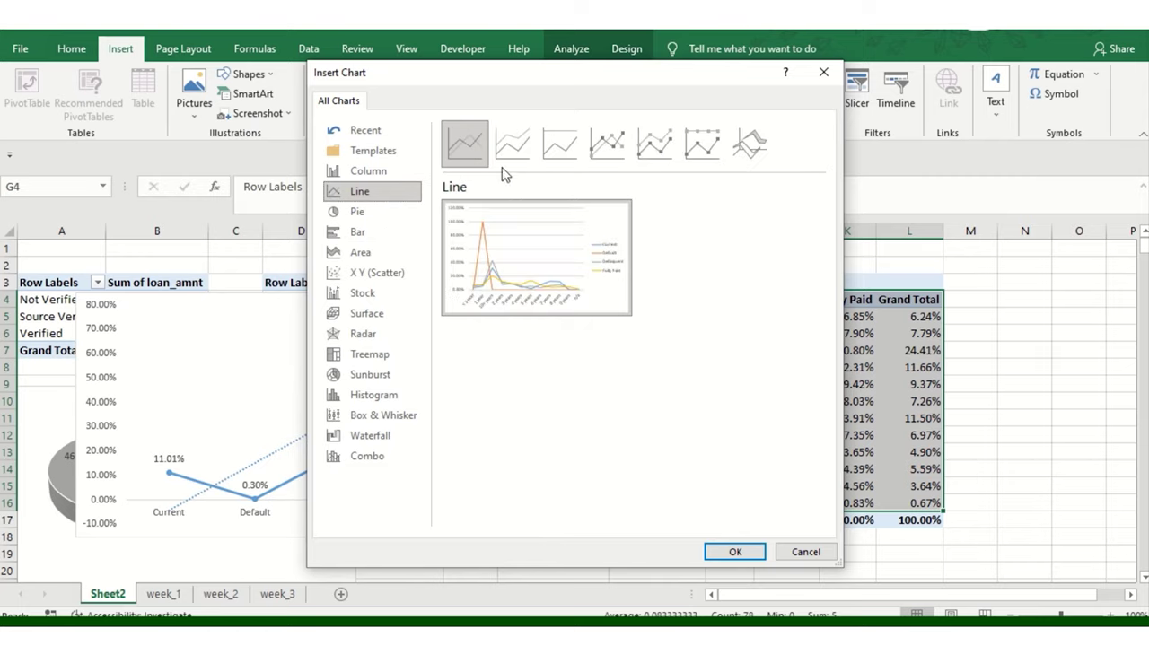
click(736, 551)
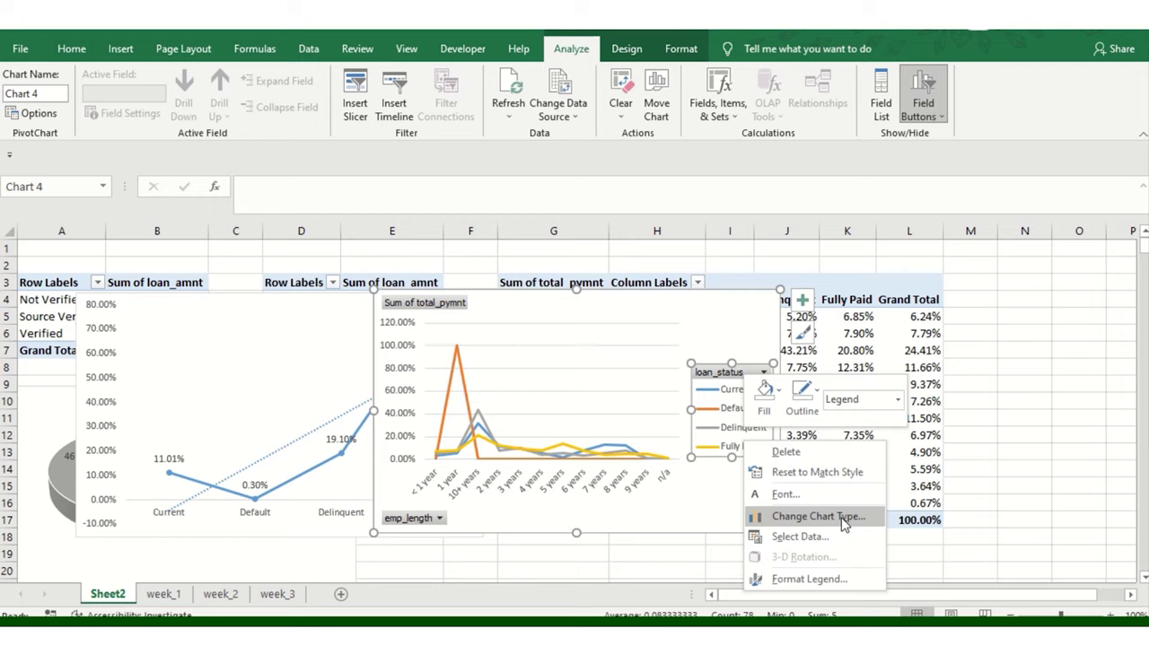
click(830, 579)
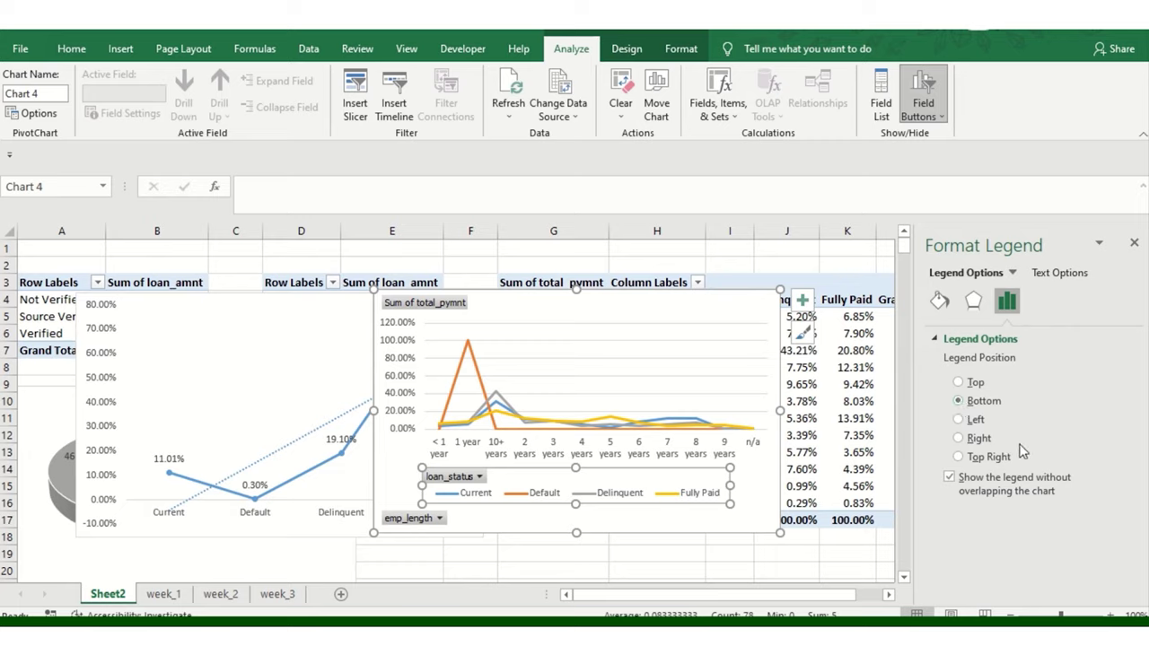
Step: Hide all field buttons on the employment-length line chart and close the formatting pane
right_click(443, 309)
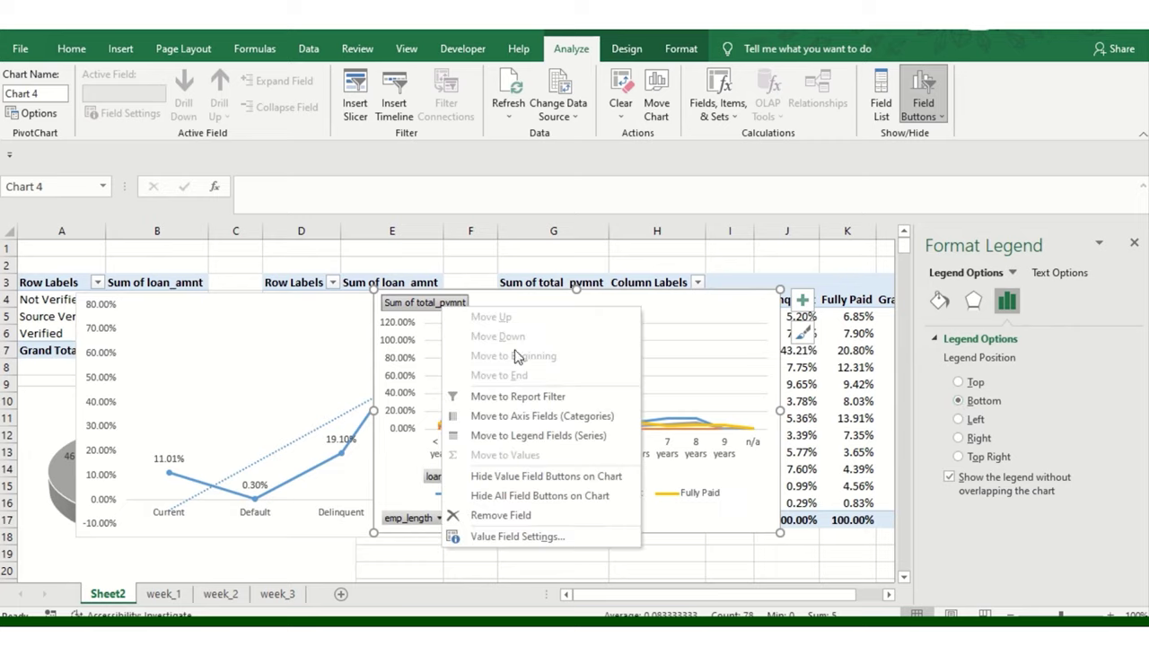
click(538, 496)
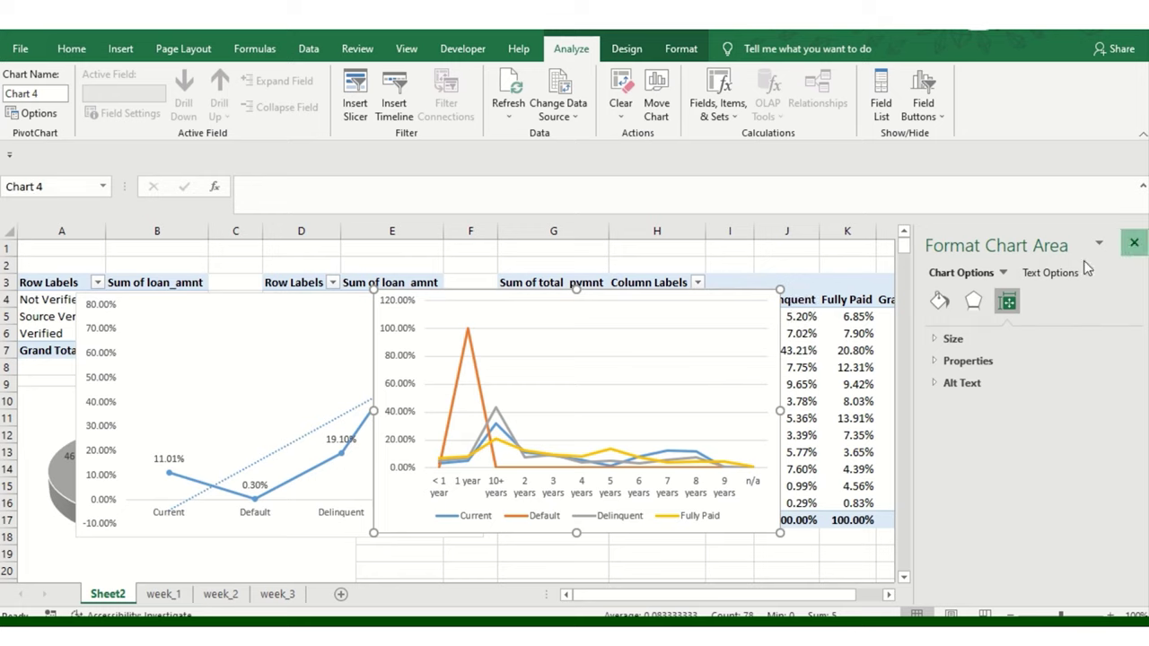
click(1134, 243)
Step: Remove the gridlines from the employment-length line chart
click(730, 302)
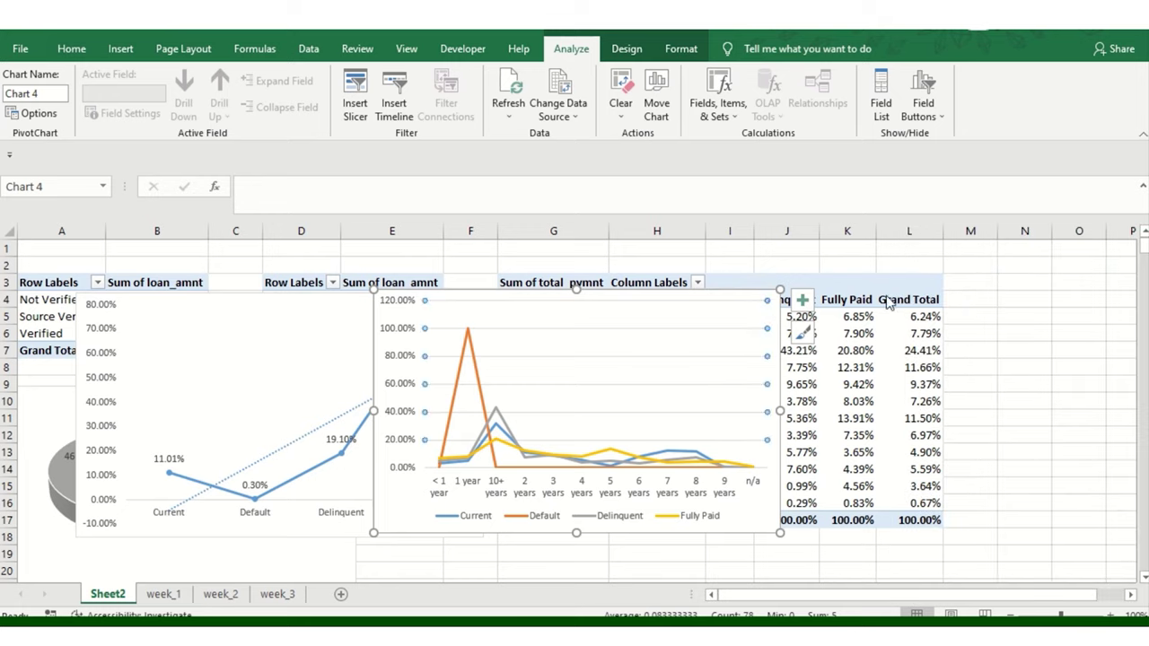
click(802, 300)
click(844, 423)
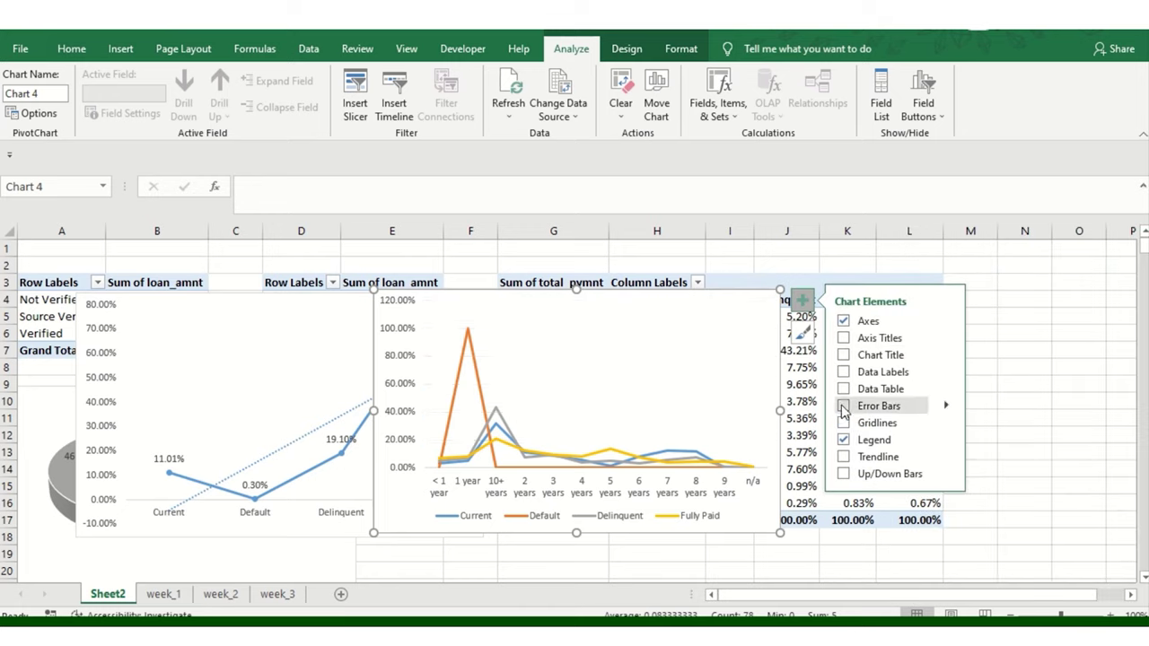
Step: Try a data table and up/down bars with no fill for the up bars on the employment-length chart, removing both again
click(844, 389)
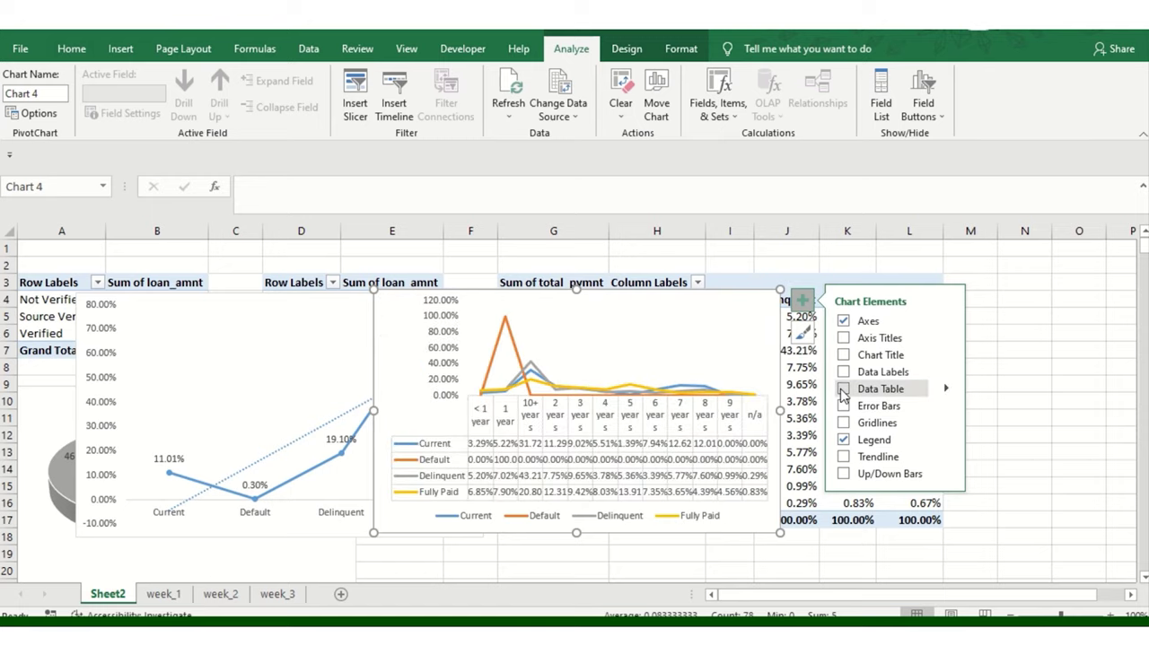
click(844, 392)
click(844, 475)
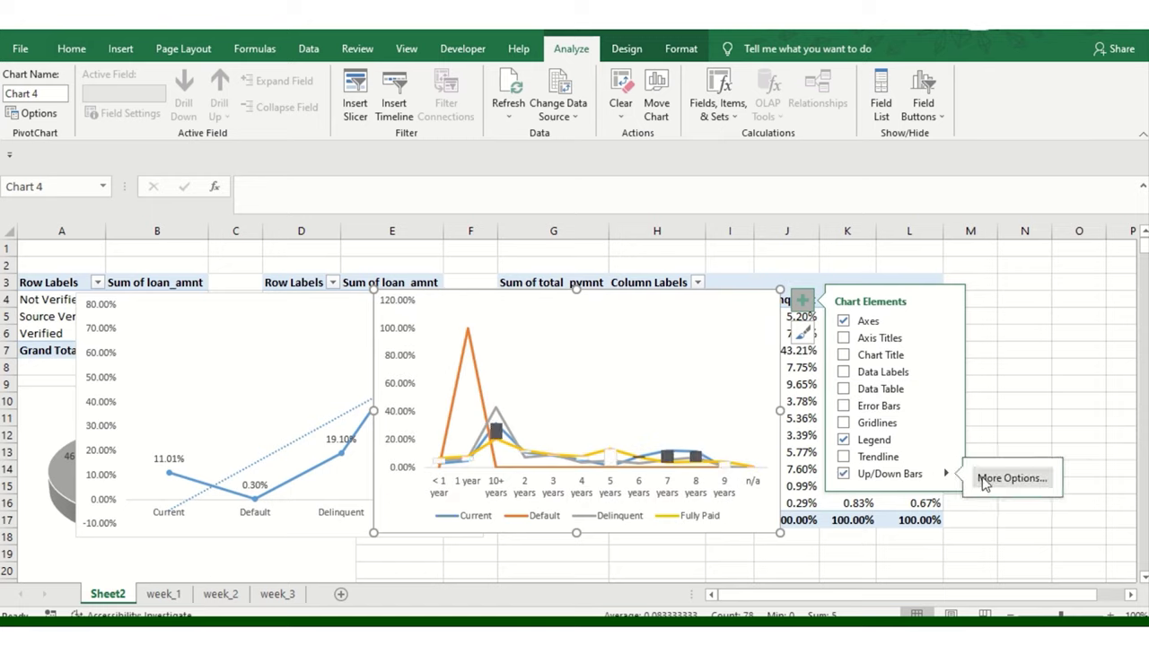
click(980, 476)
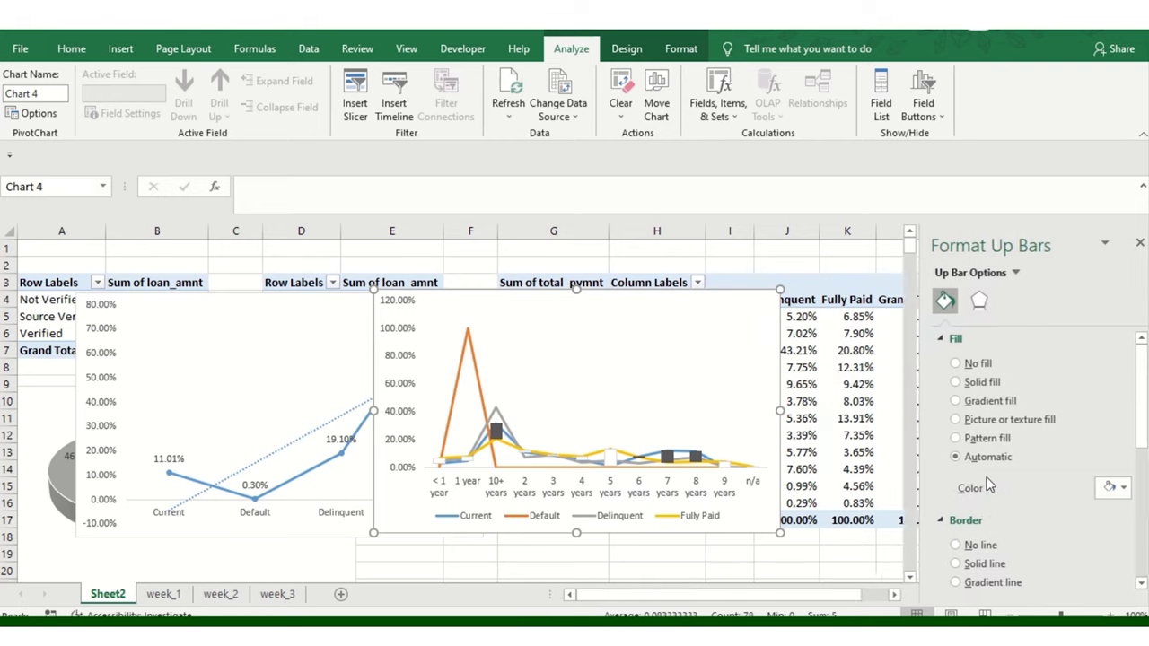
click(950, 401)
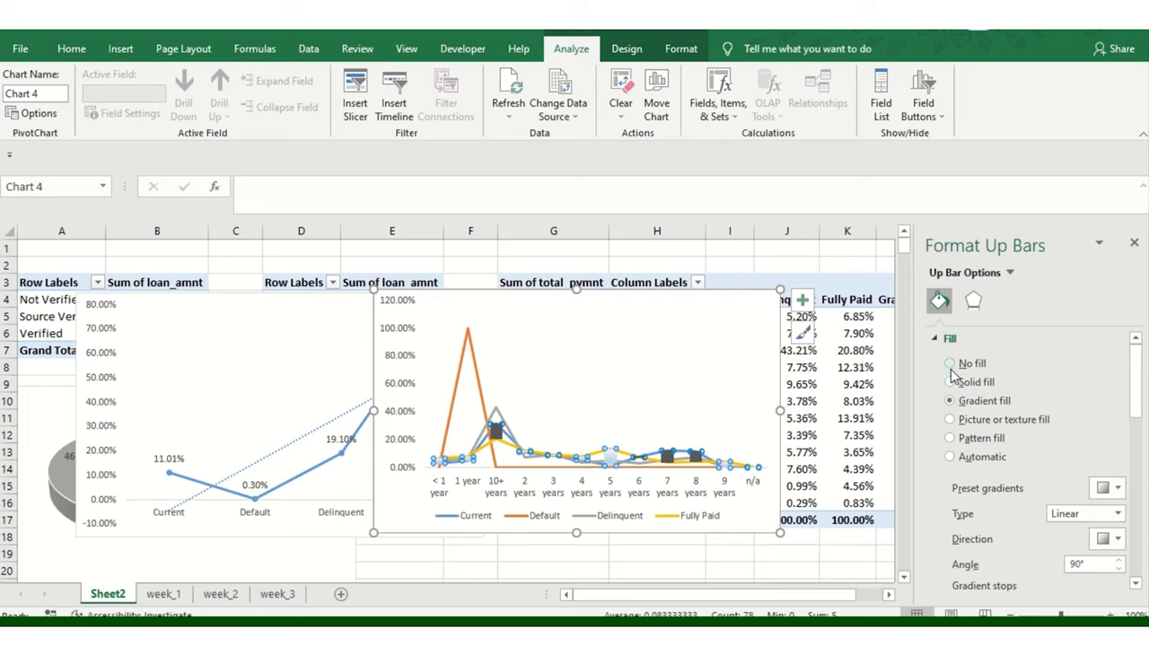
click(950, 364)
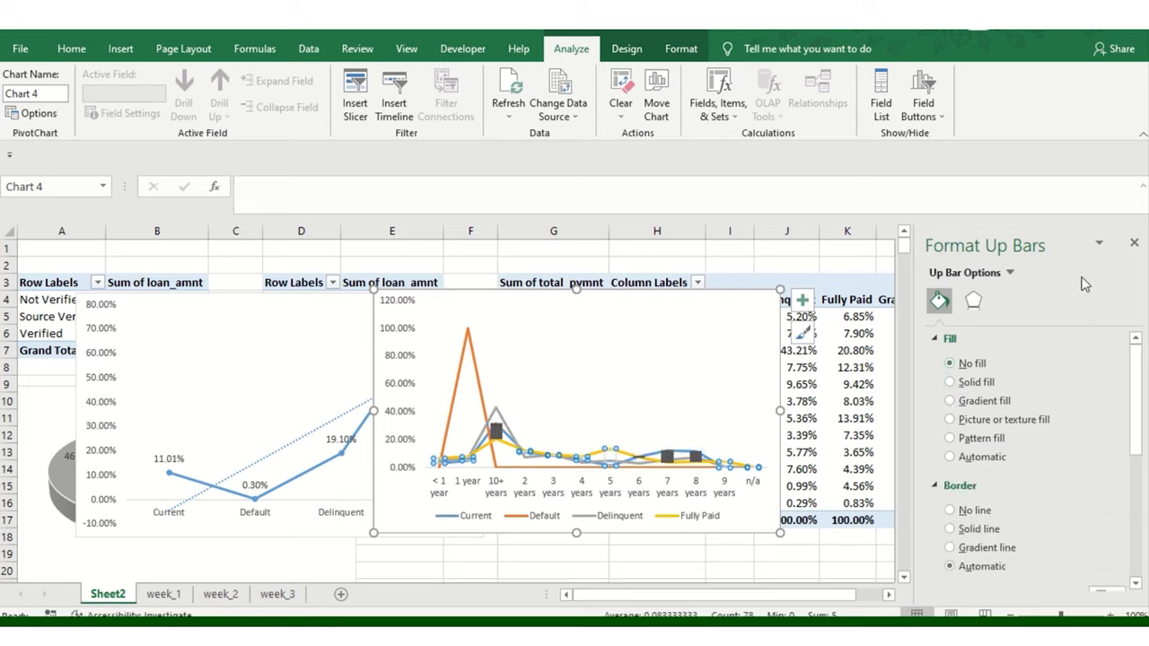
click(1134, 244)
click(709, 374)
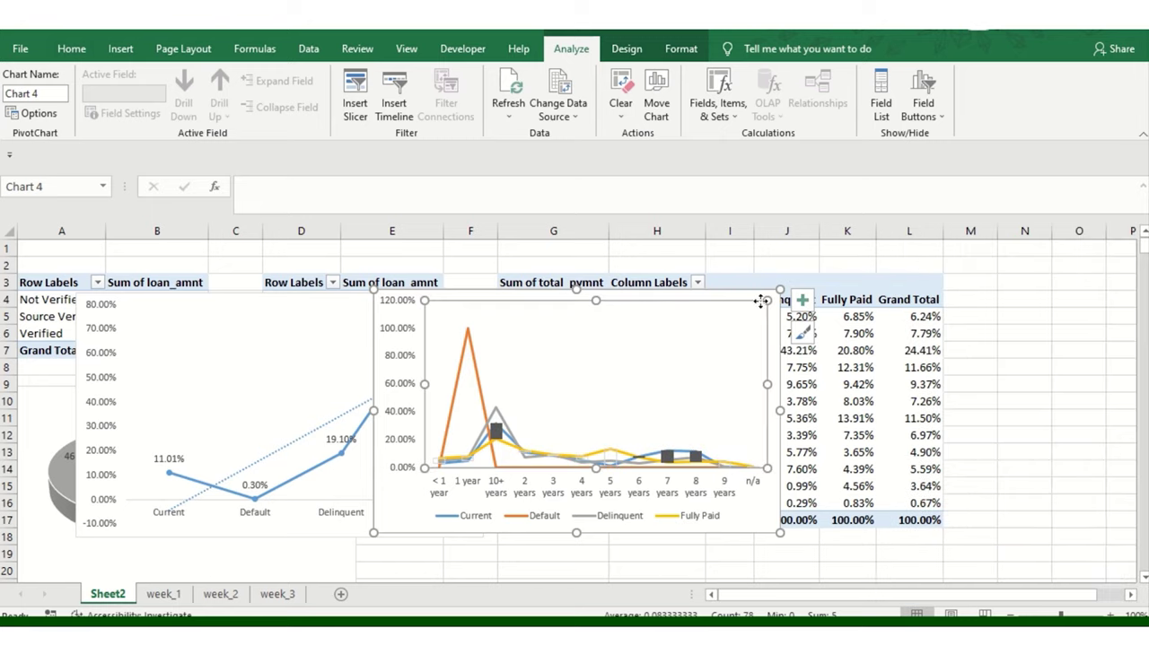
click(802, 300)
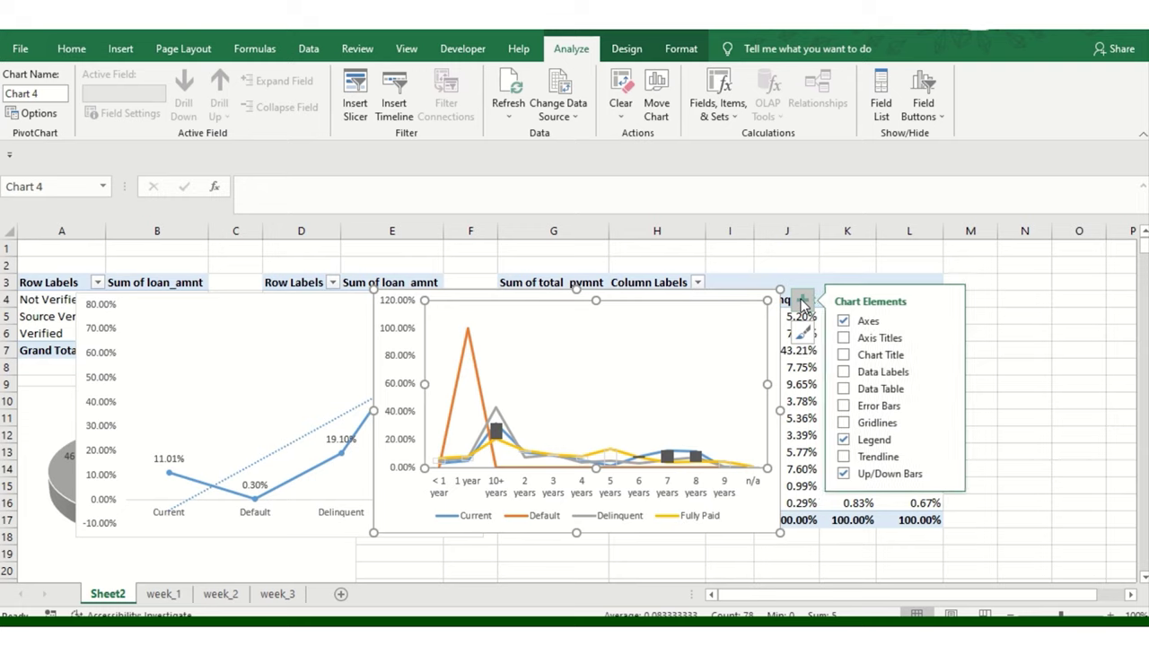
click(844, 474)
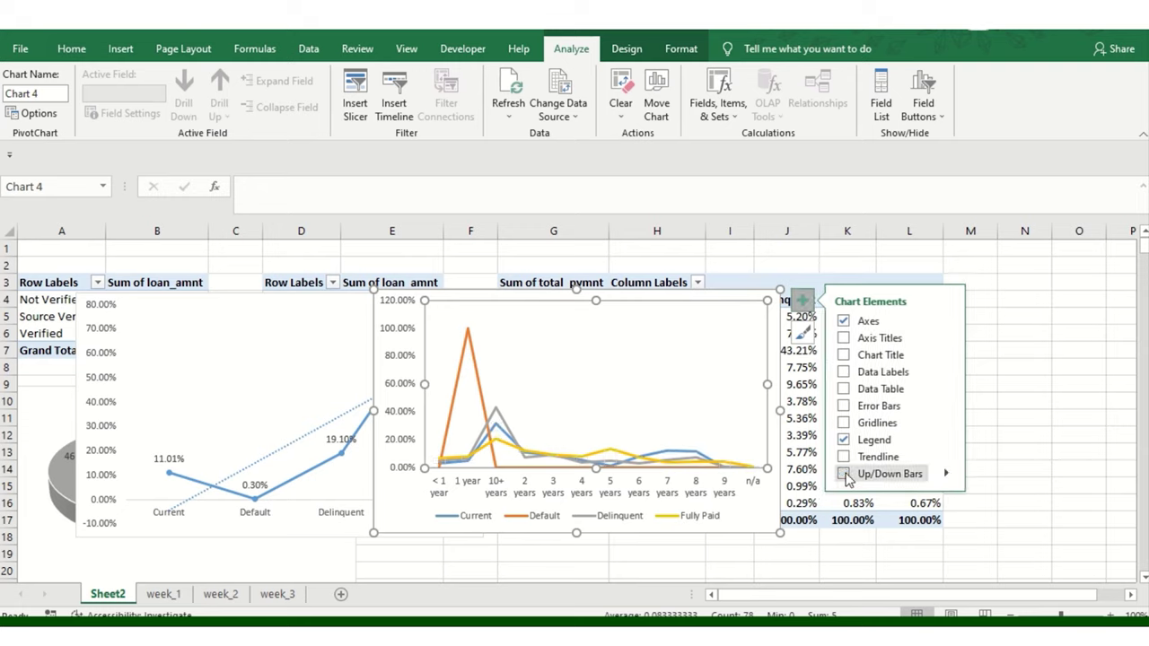
Step: Move the employment-length line chart so it covers about columns H to M from row 3
click(704, 323)
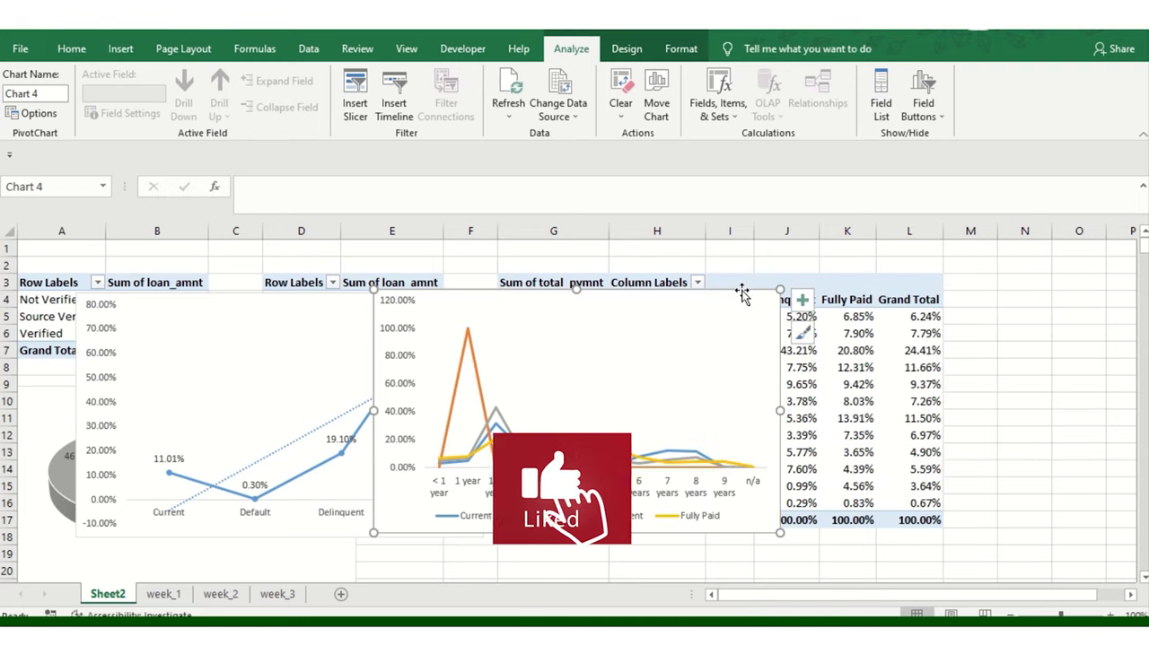
drag(739, 300, 965, 272)
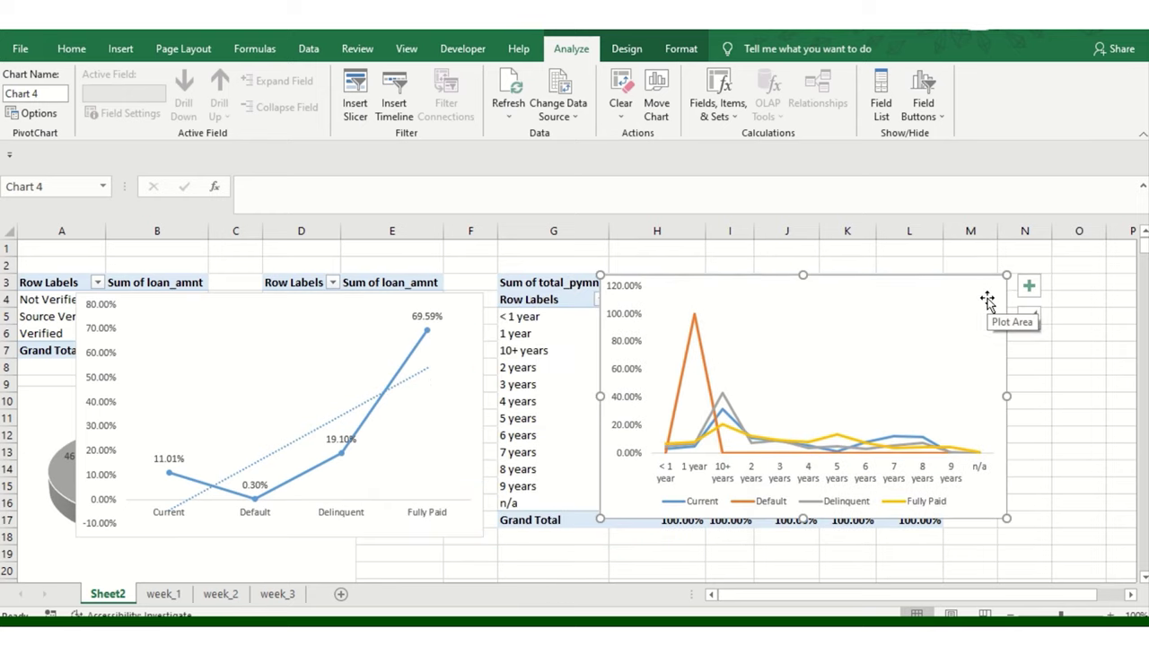
Step: Insert a new blank worksheet before Sheet2
right_click(101, 594)
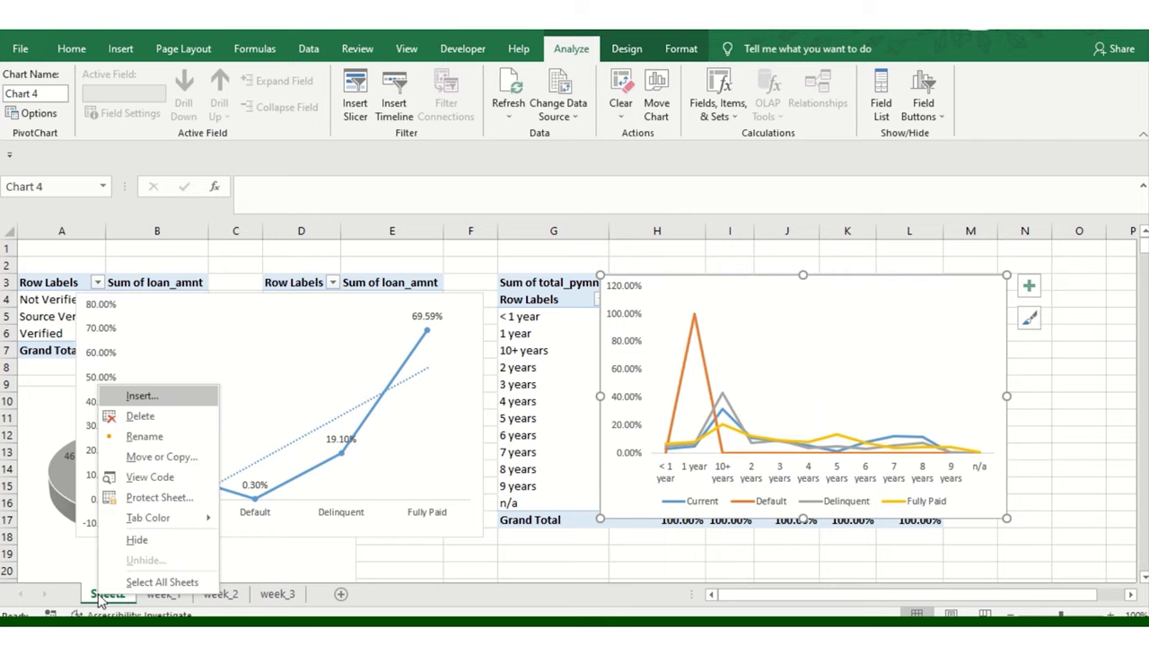
click(166, 397)
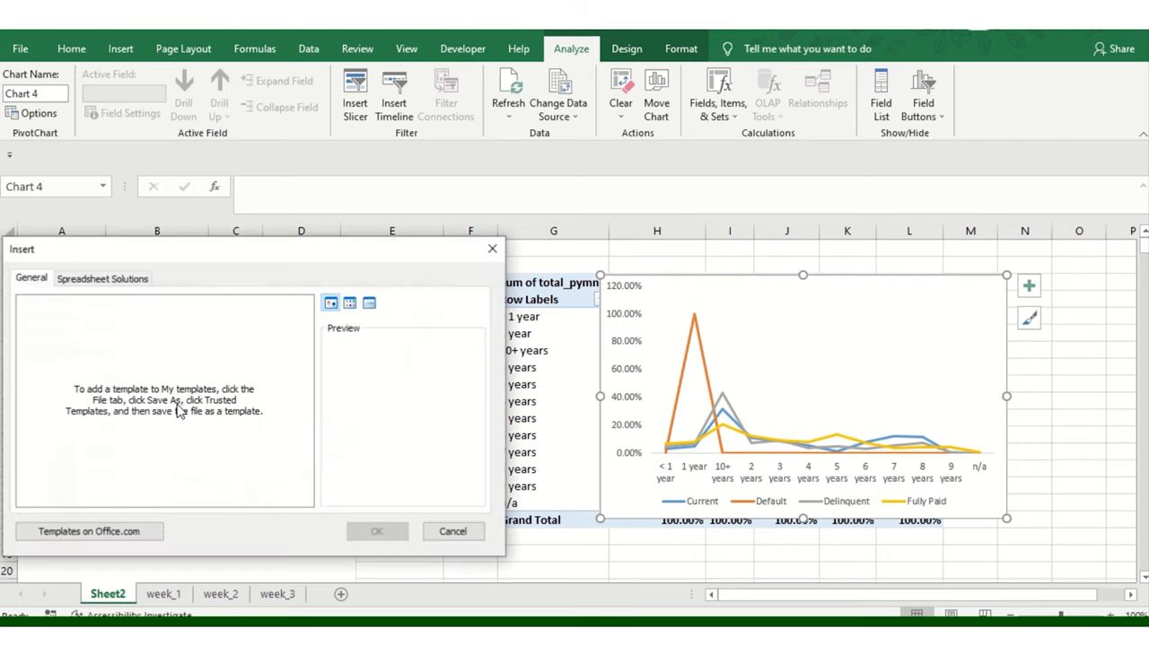
click(376, 528)
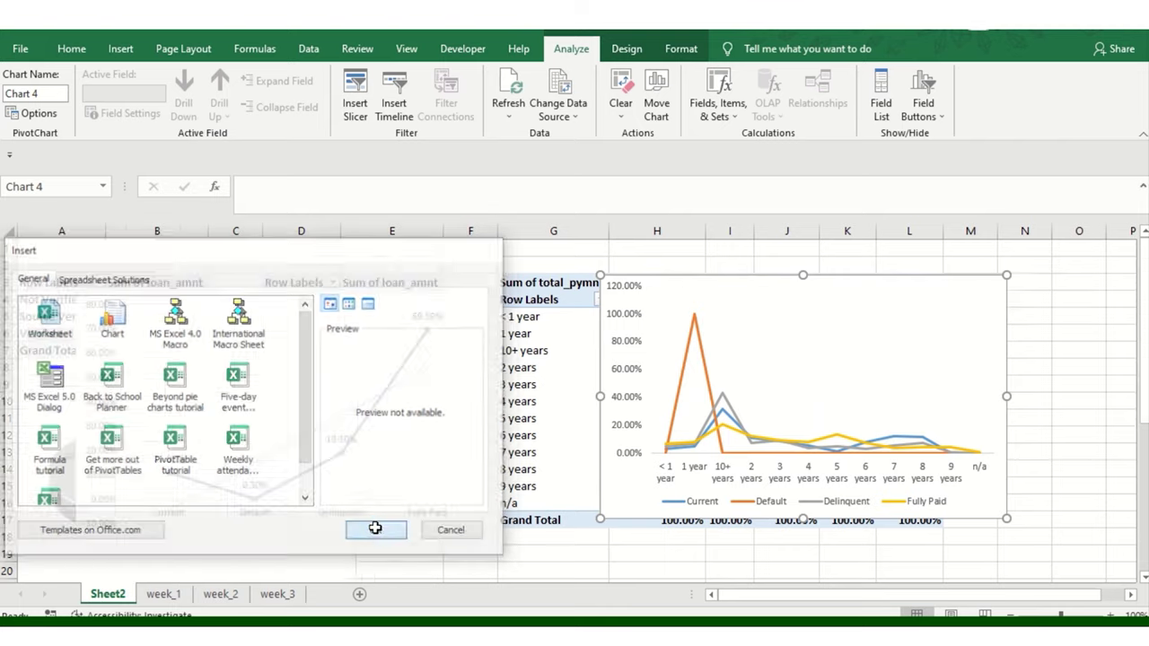
Step: Move the employment-length line chart from Sheet2 to the empty Sheet3
click(163, 595)
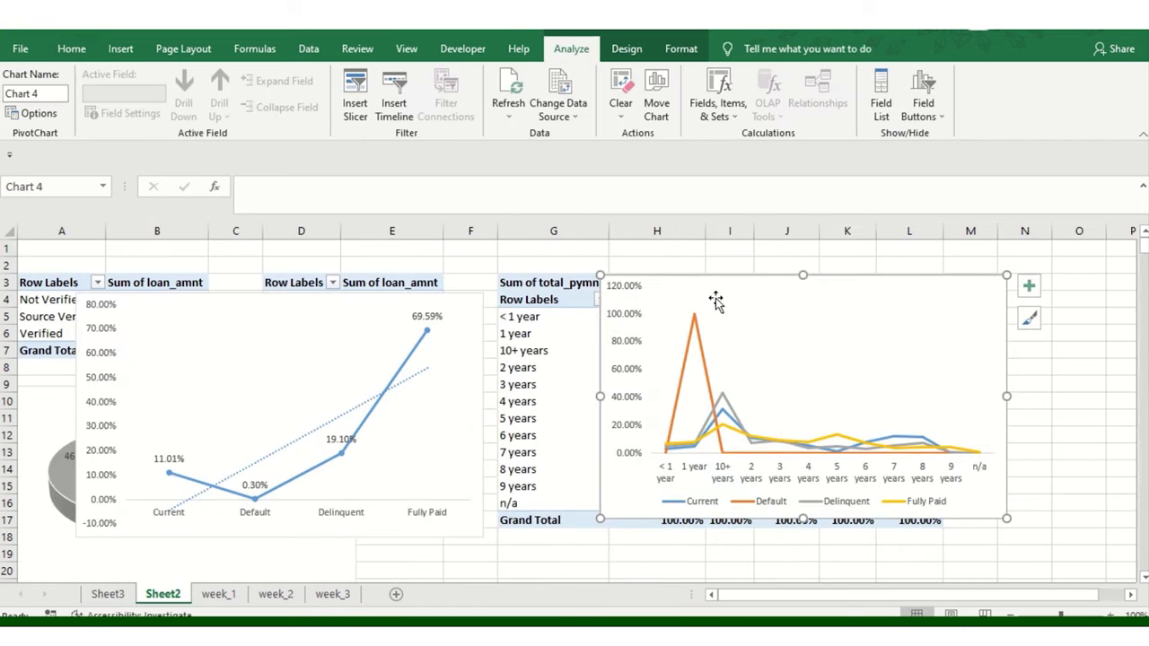
key(ctrl+x)
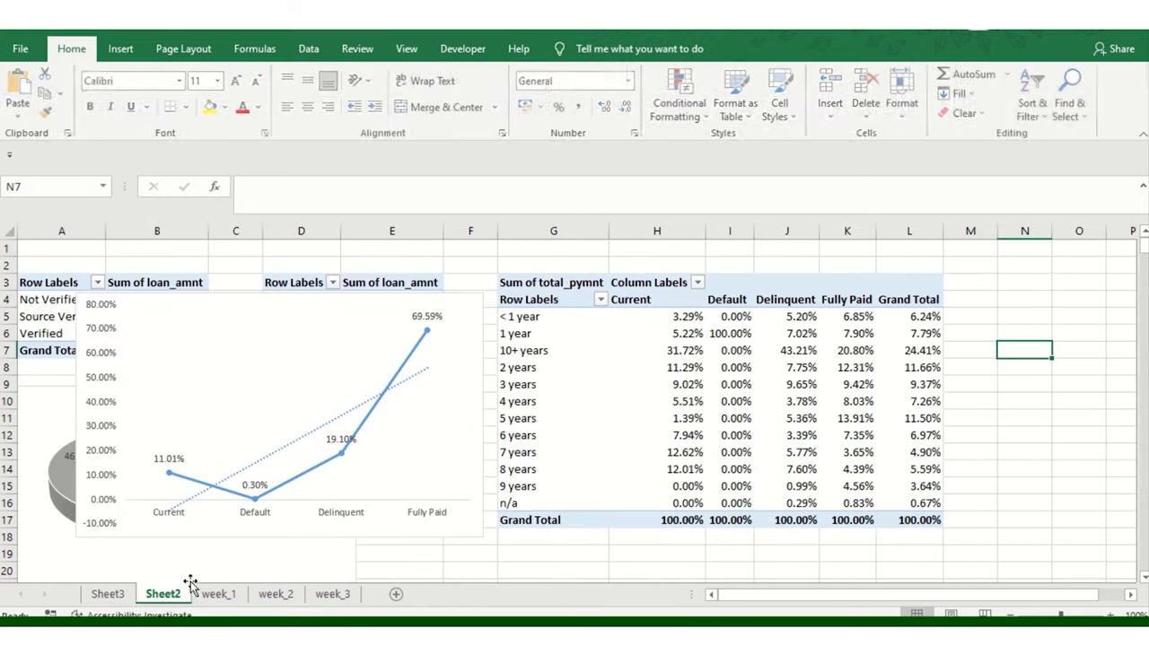
click(110, 594)
key(ctrl+v)
drag(359, 305, 454, 358)
key(ctrl+z)
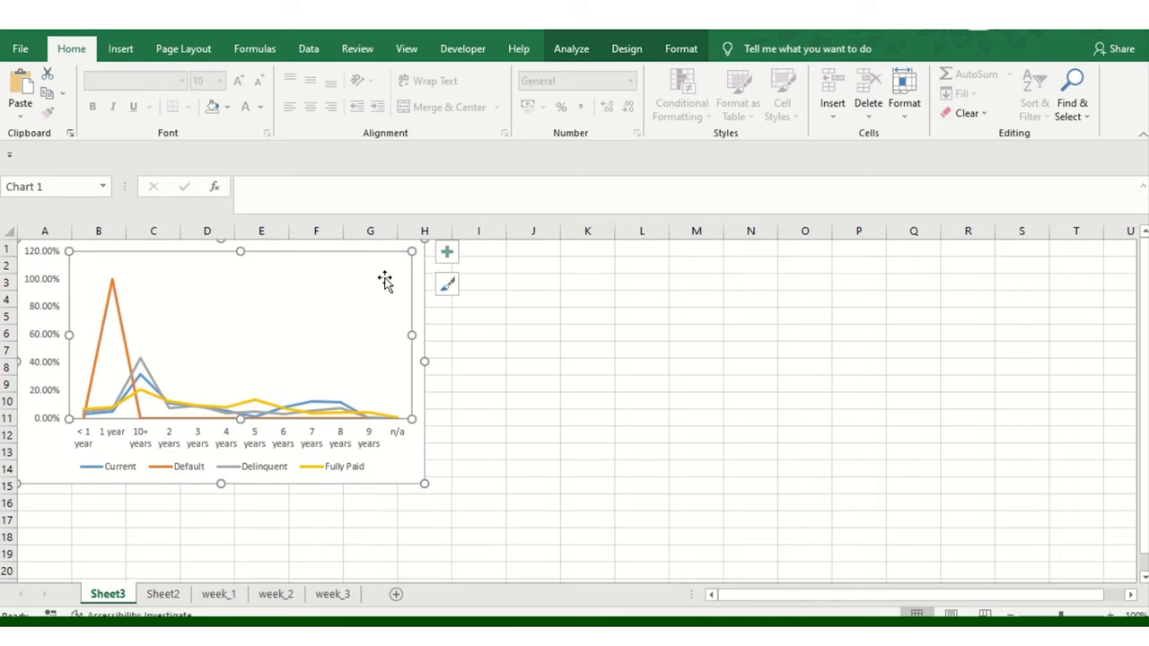
Step: Resize and reposition the employment-length line chart on Sheet3 so it covers about columns C to K, rows 10 to 20
click(423, 251)
drag(423, 251, 638, 319)
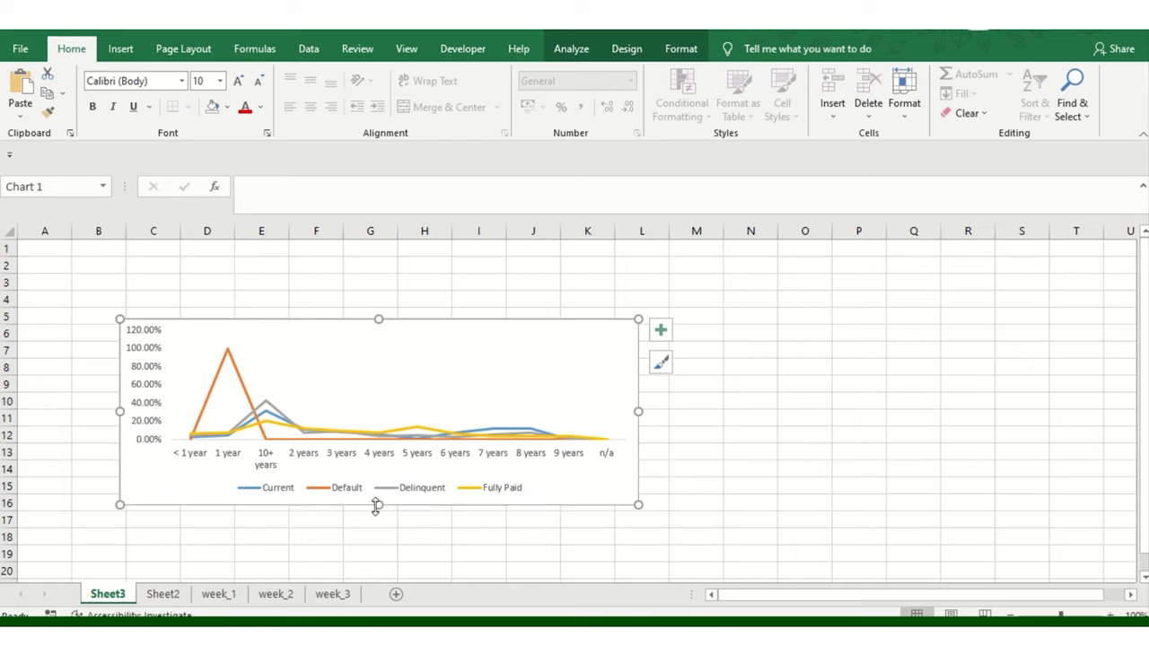
drag(376, 507, 386, 494)
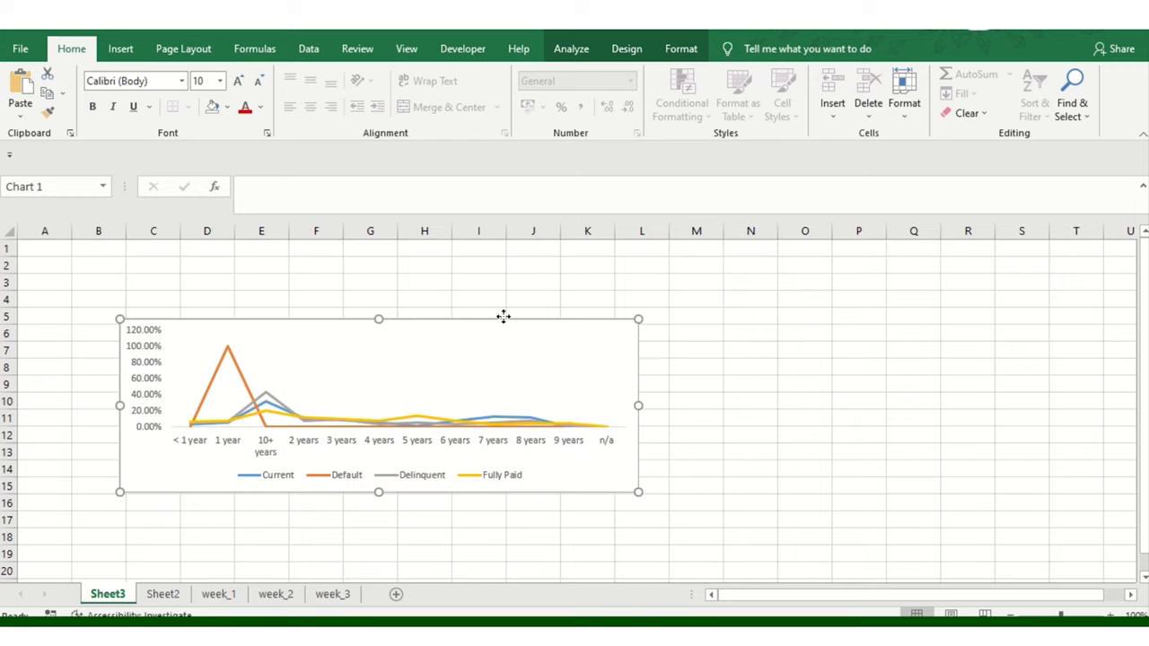
drag(503, 316, 505, 407)
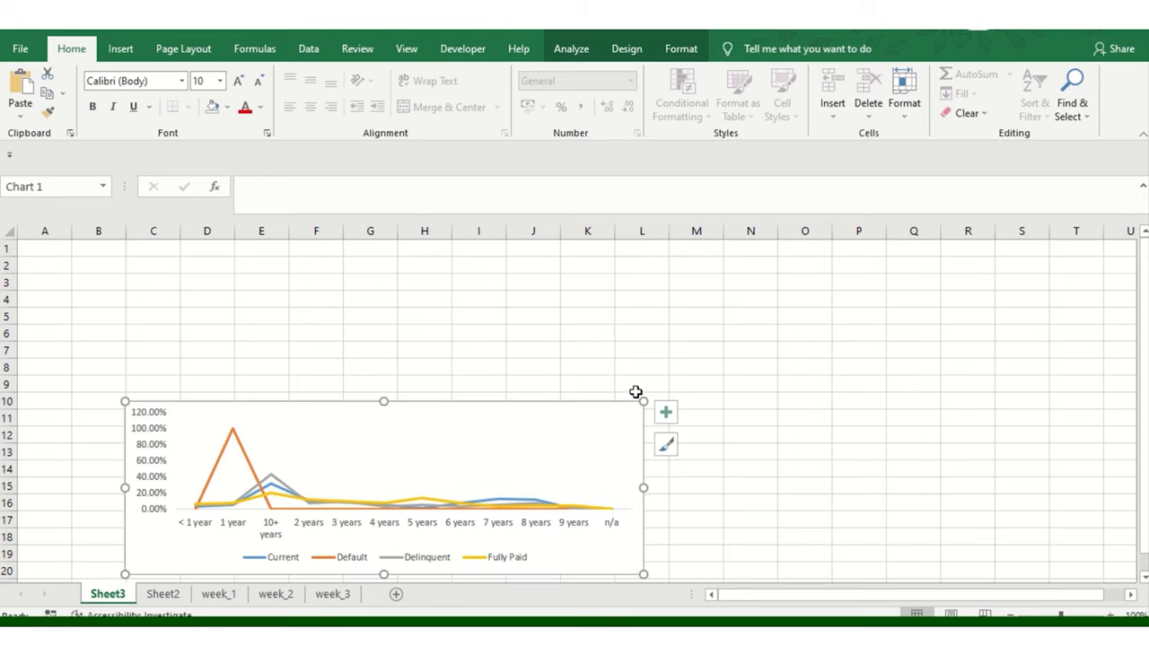
drag(642, 398, 580, 396)
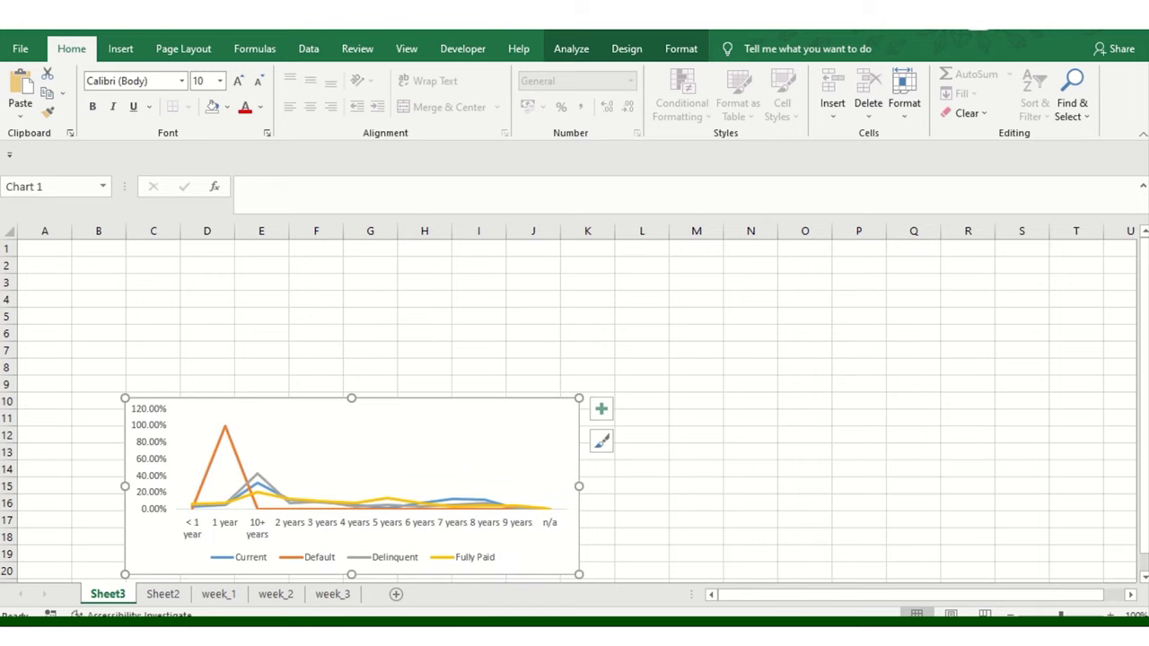
Step: Move the loan-status line chart from Sheet2 to Sheet3, placing it from cell N5
click(162, 593)
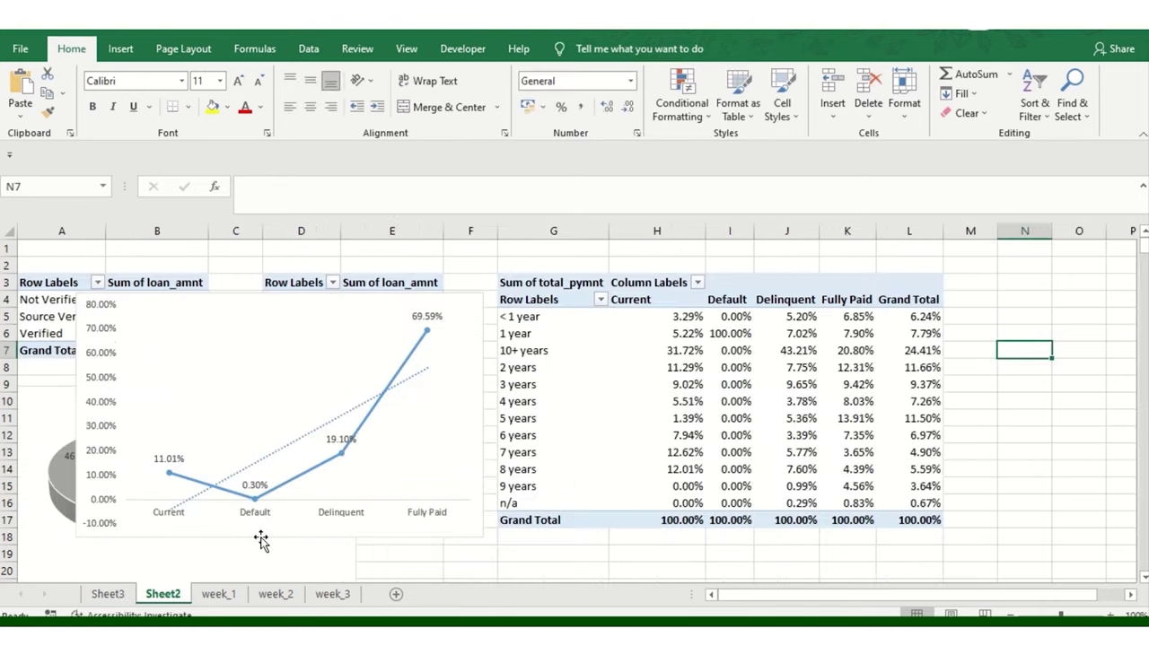
click(332, 323)
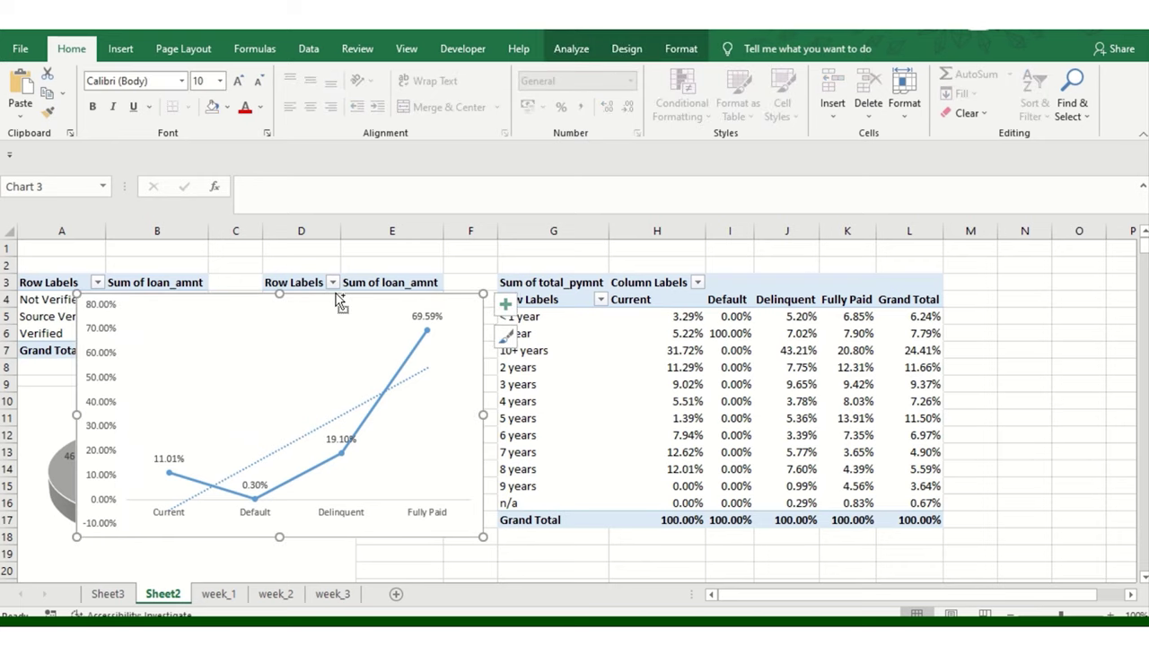
key(Delete)
click(108, 593)
key(ctrl+v)
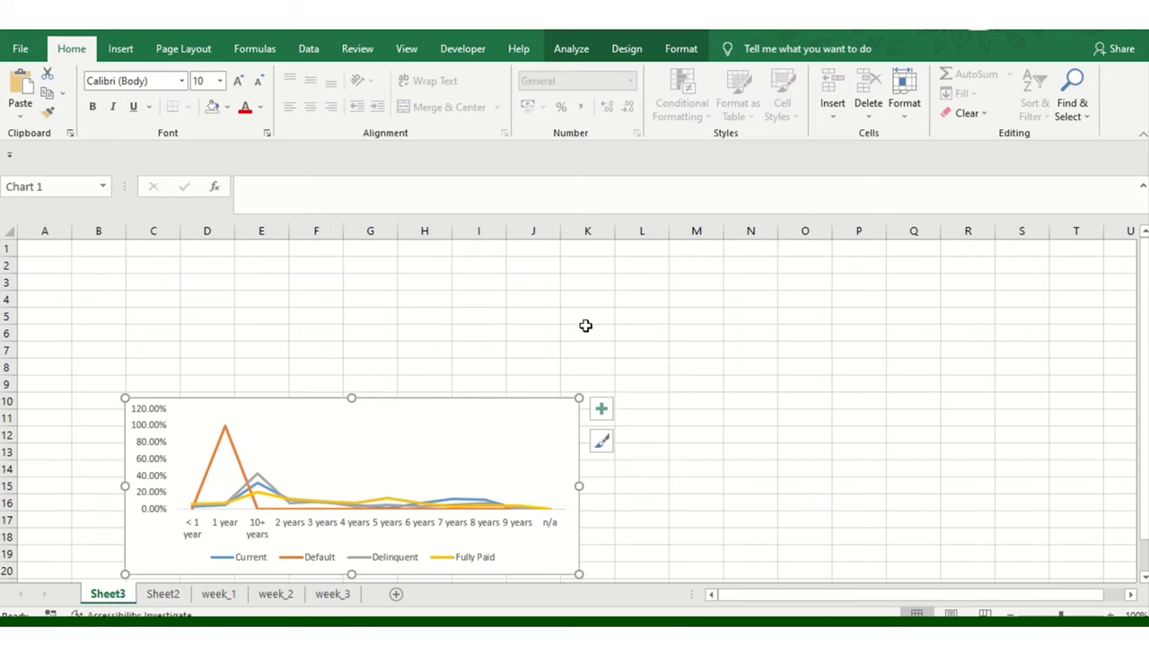
click(498, 331)
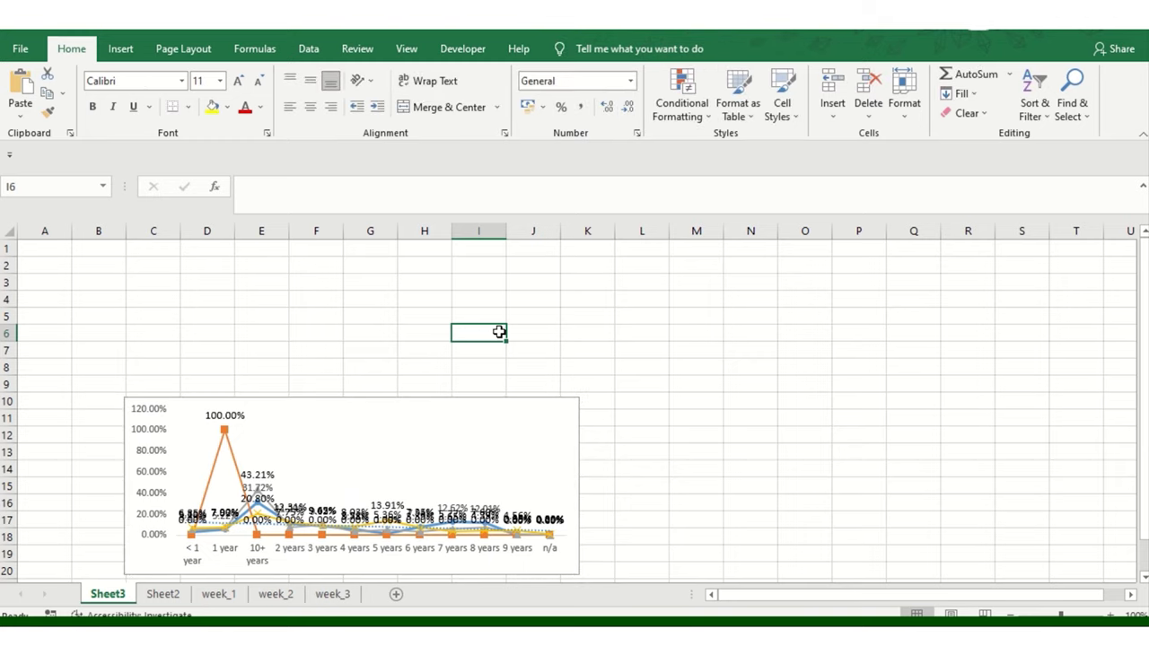
click(735, 311)
key(ctrl+v)
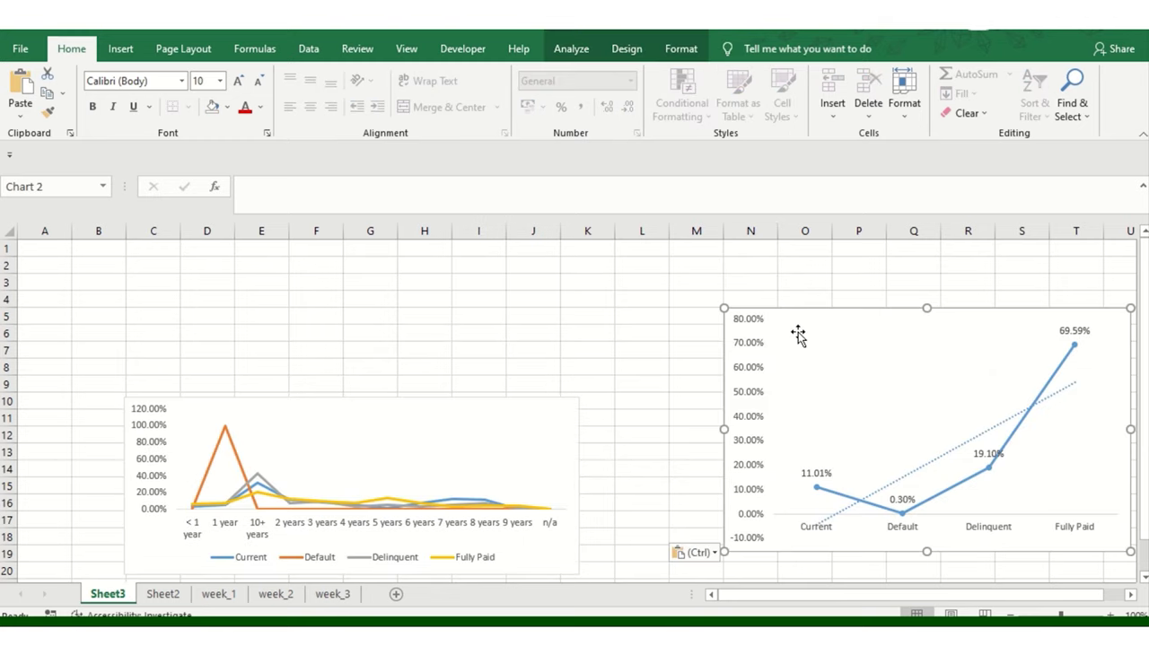
Step: Shrink the loan-status line chart to about 10 by 6 cm and place it over columns K to P from row 1
drag(798, 335, 655, 293)
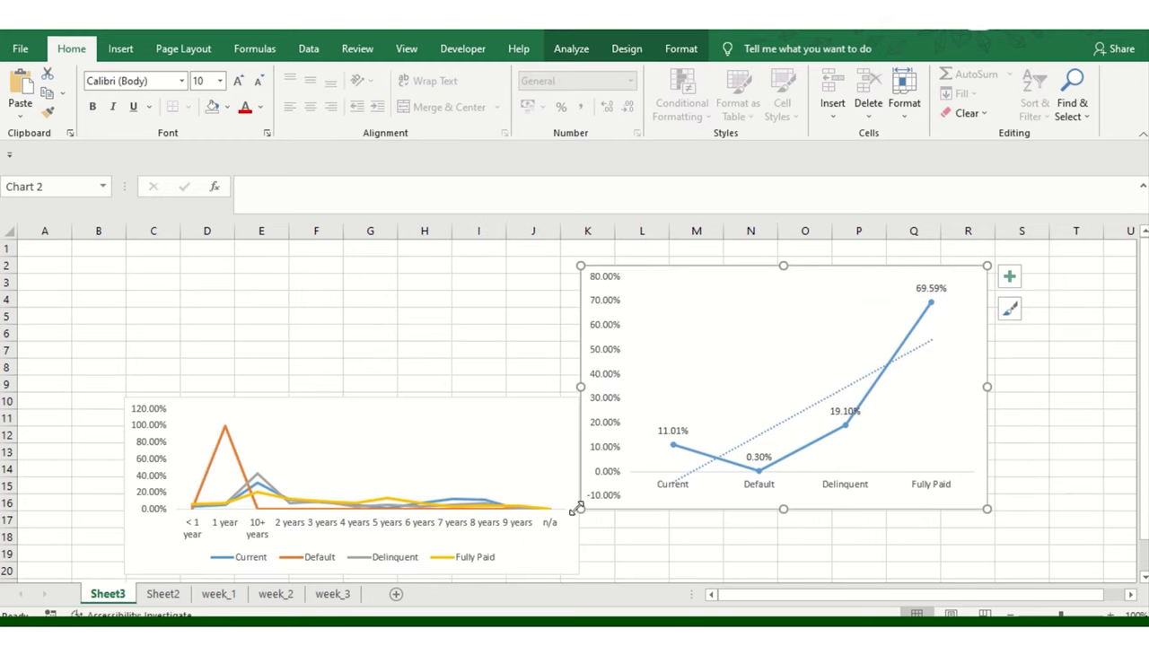
drag(579, 509, 665, 458)
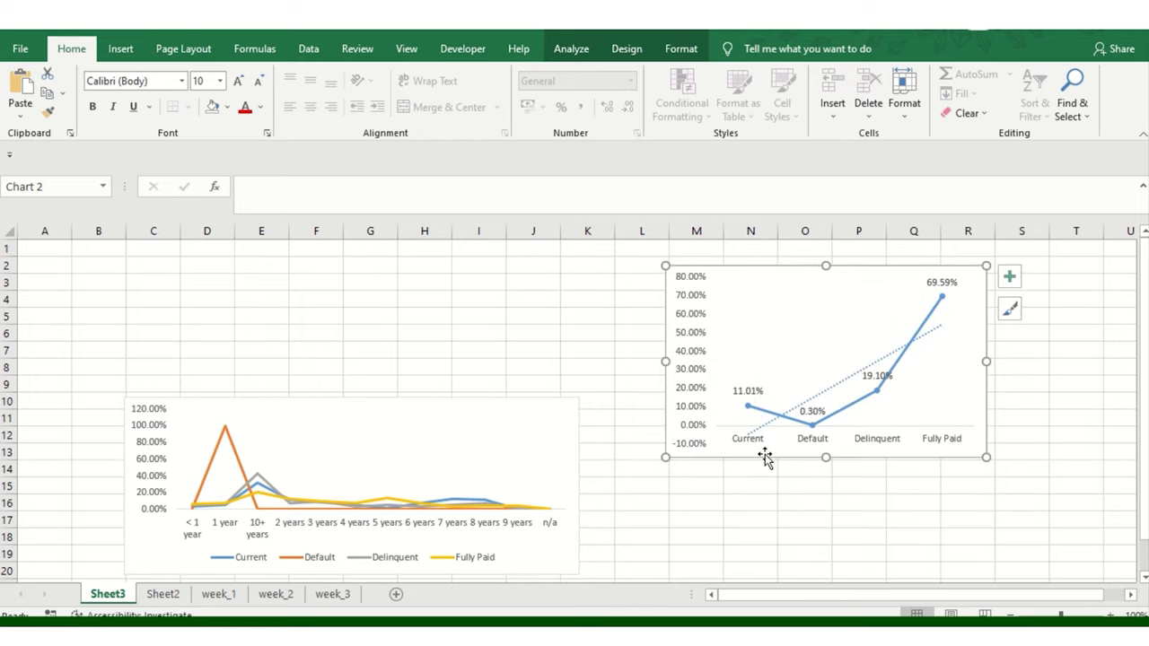
drag(765, 458, 669, 427)
click(857, 519)
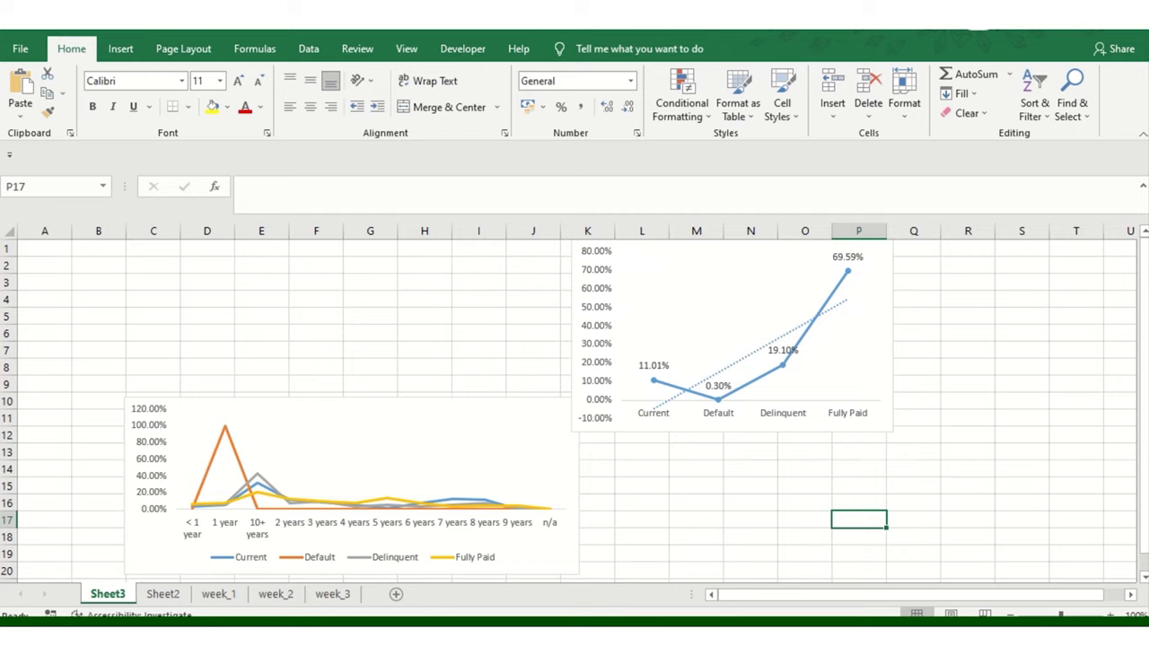
Step: Bring the verification-status pie chart from Sheet2 onto Sheet3, placing it above the employment-length chart over about columns D to I
click(163, 594)
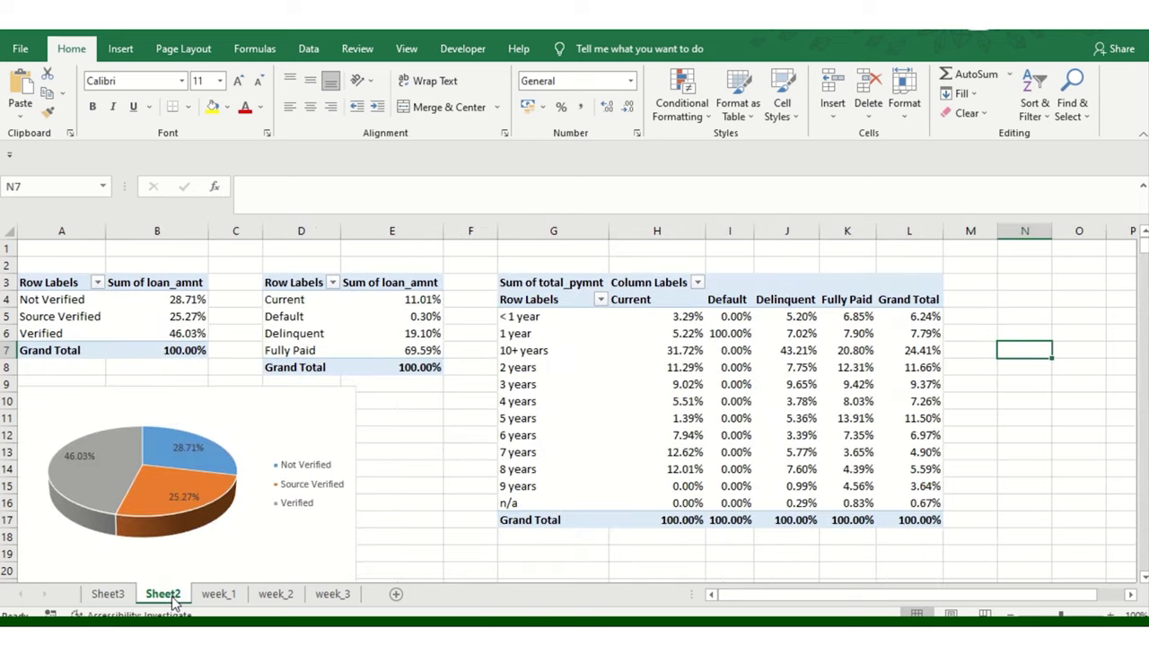
click(191, 500)
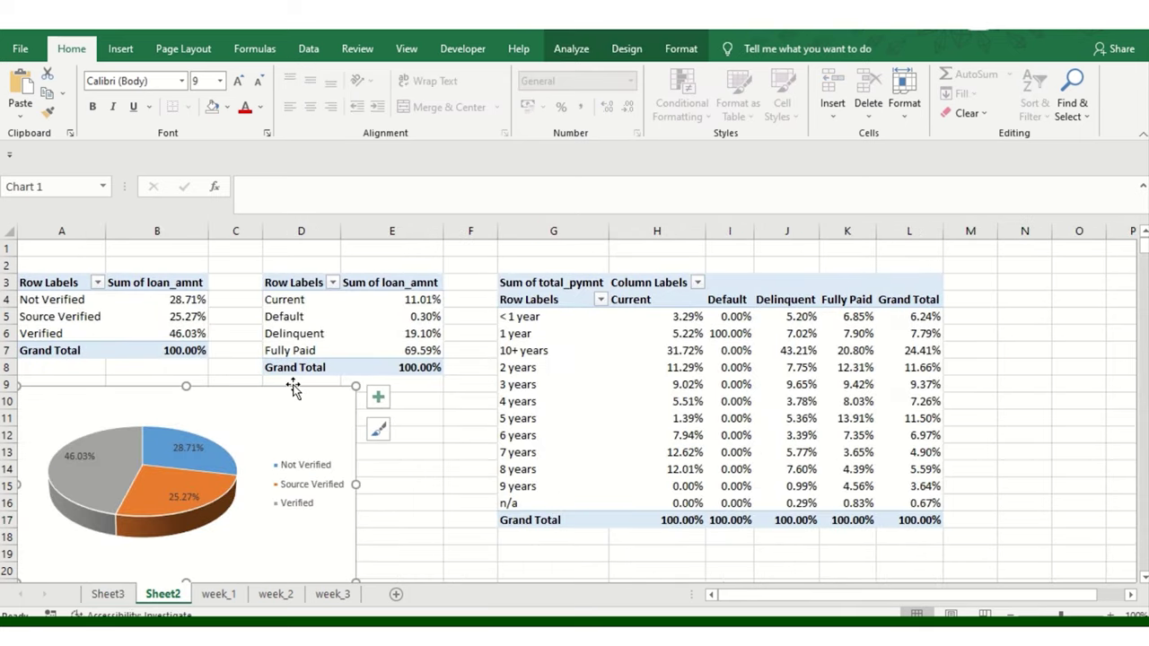
click(1024, 350)
click(108, 595)
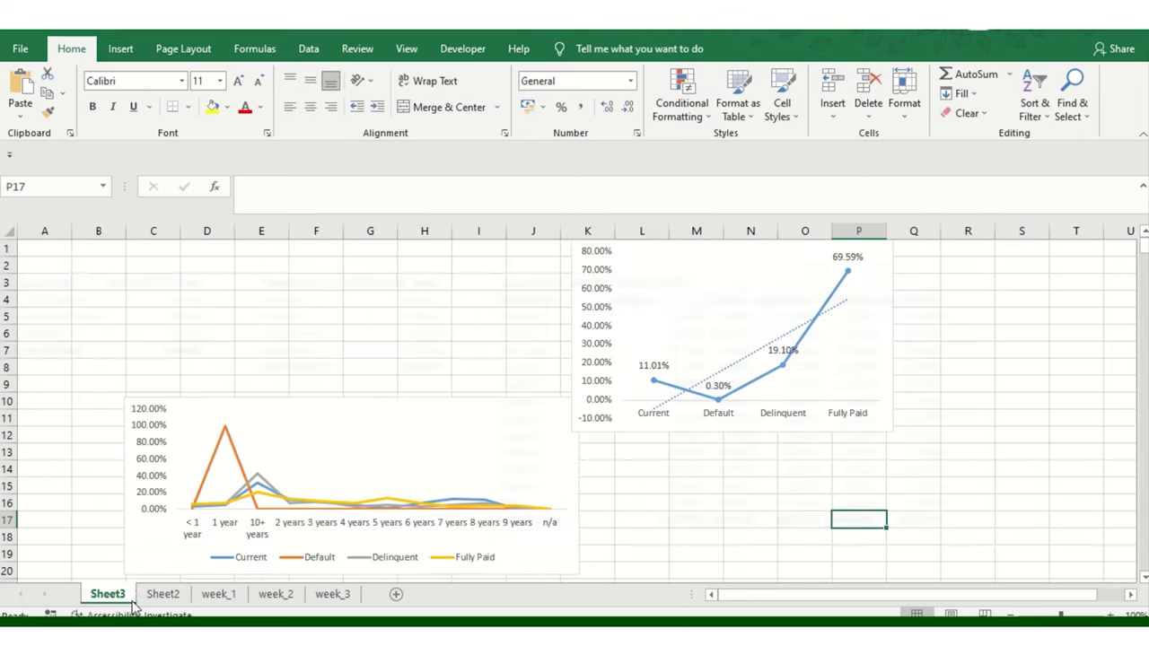
click(225, 284)
key(ctrl+v)
drag(451, 414, 429, 380)
Step: Set the pie chart's background to no fill and resize the chart to about 13.3 cm wide by 5.5 cm high
click(687, 48)
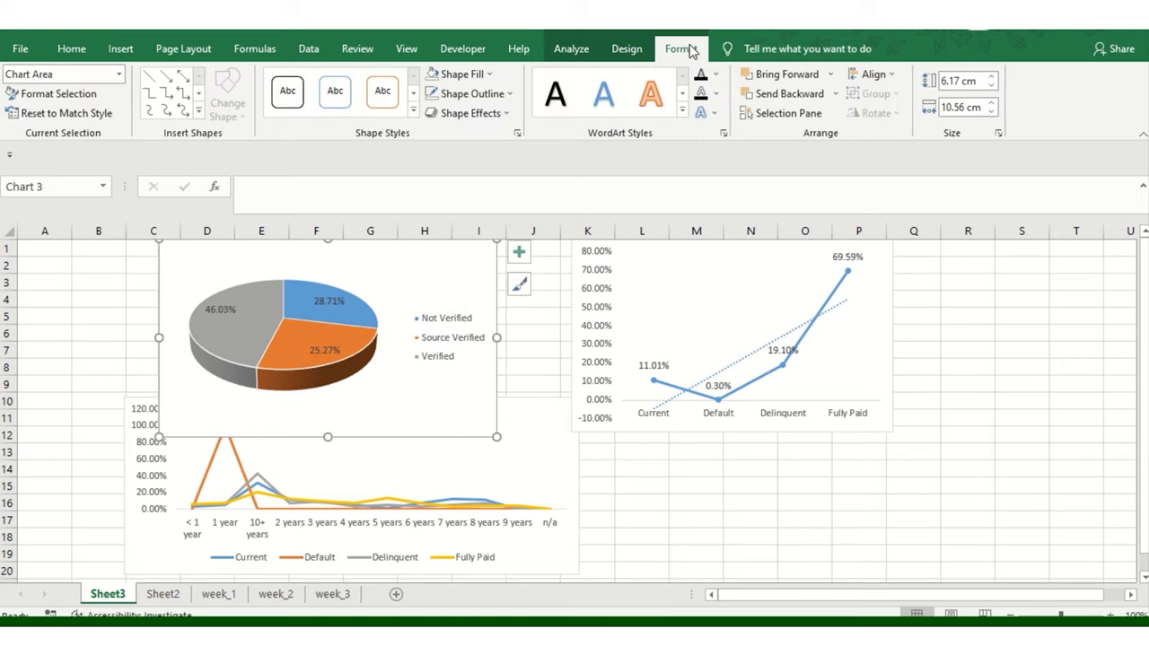
click(465, 76)
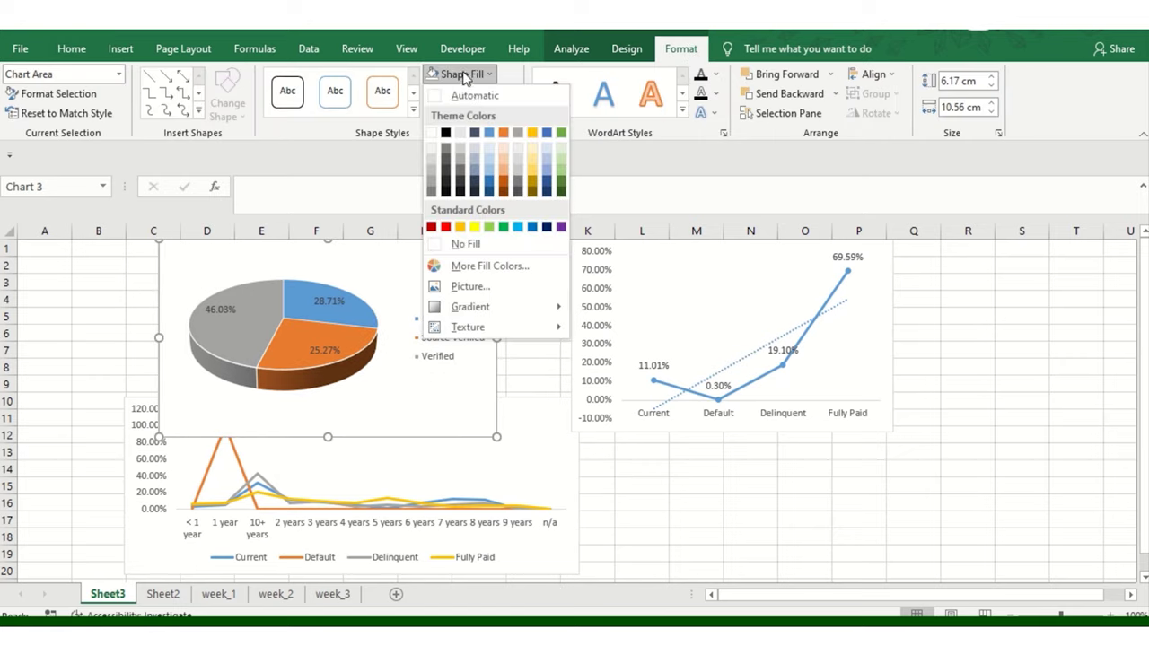
click(464, 243)
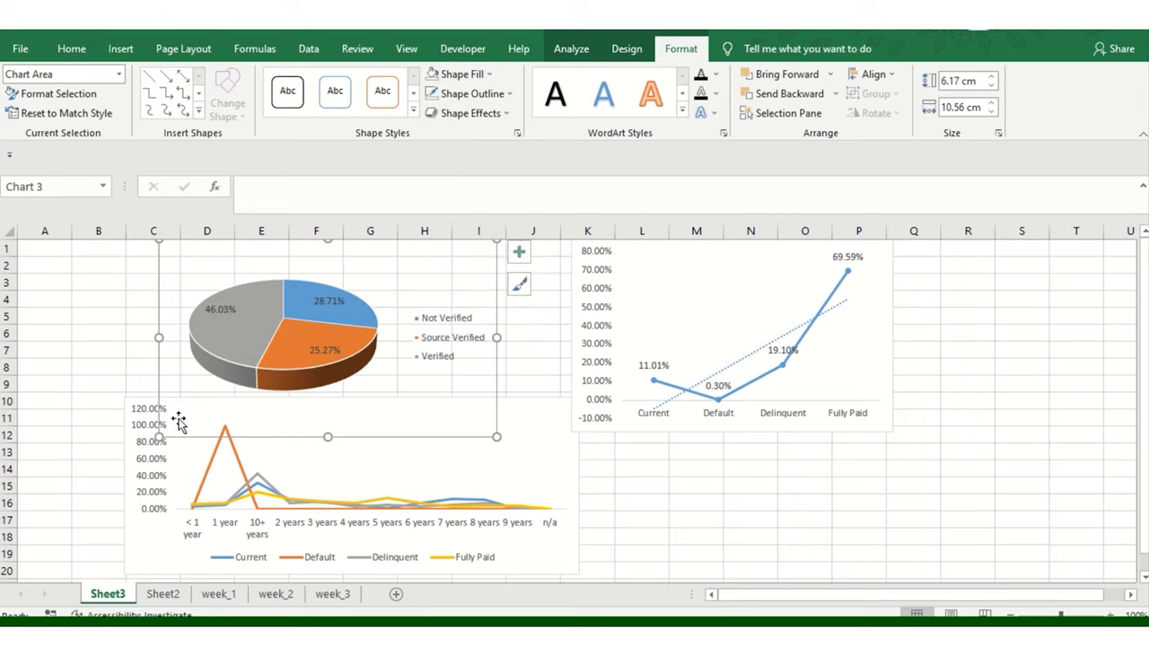
drag(159, 436, 123, 444)
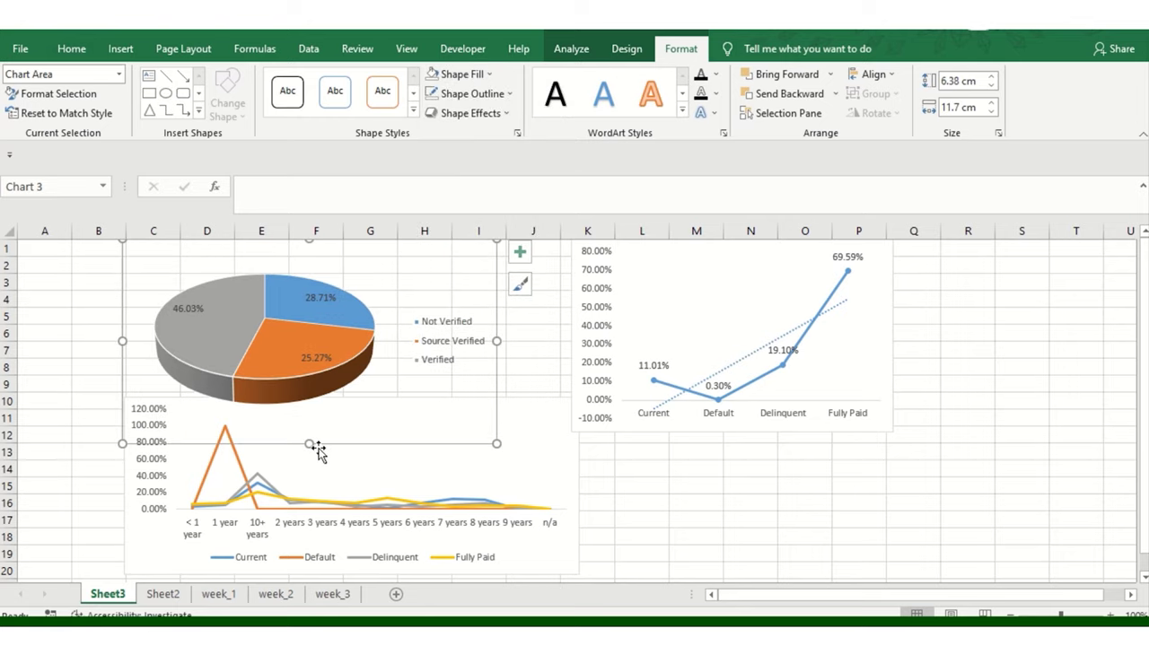
drag(310, 443, 310, 414)
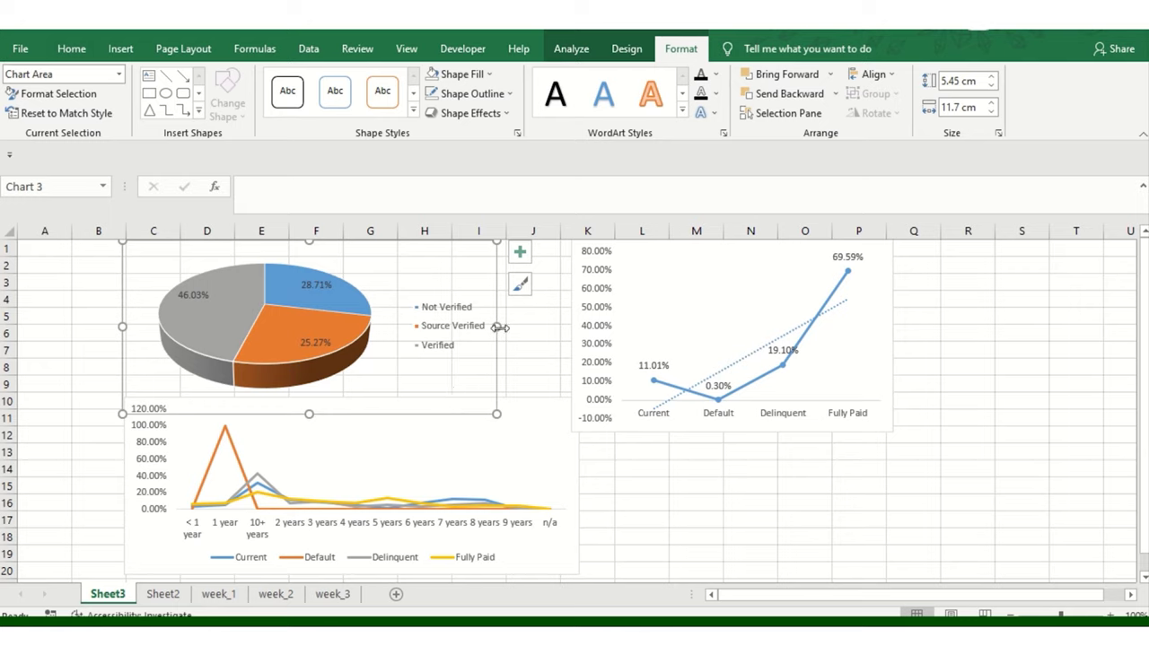
drag(499, 327, 545, 329)
Step: Set the plot area of the employment-length line chart to no fill and no outline
click(440, 439)
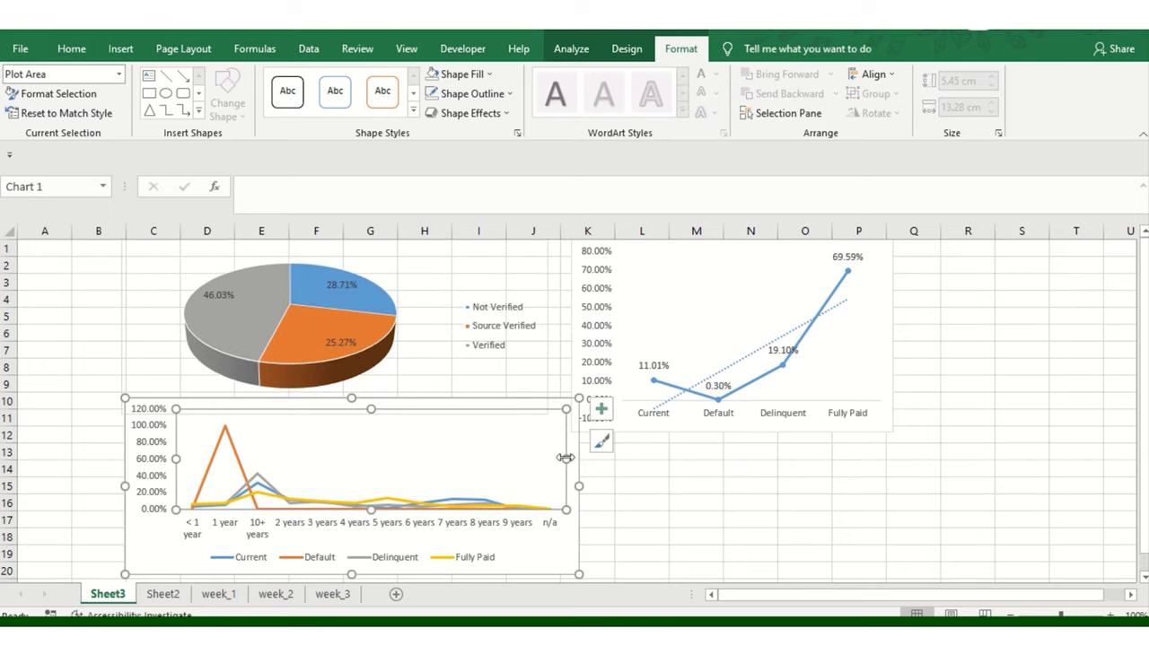
click(465, 73)
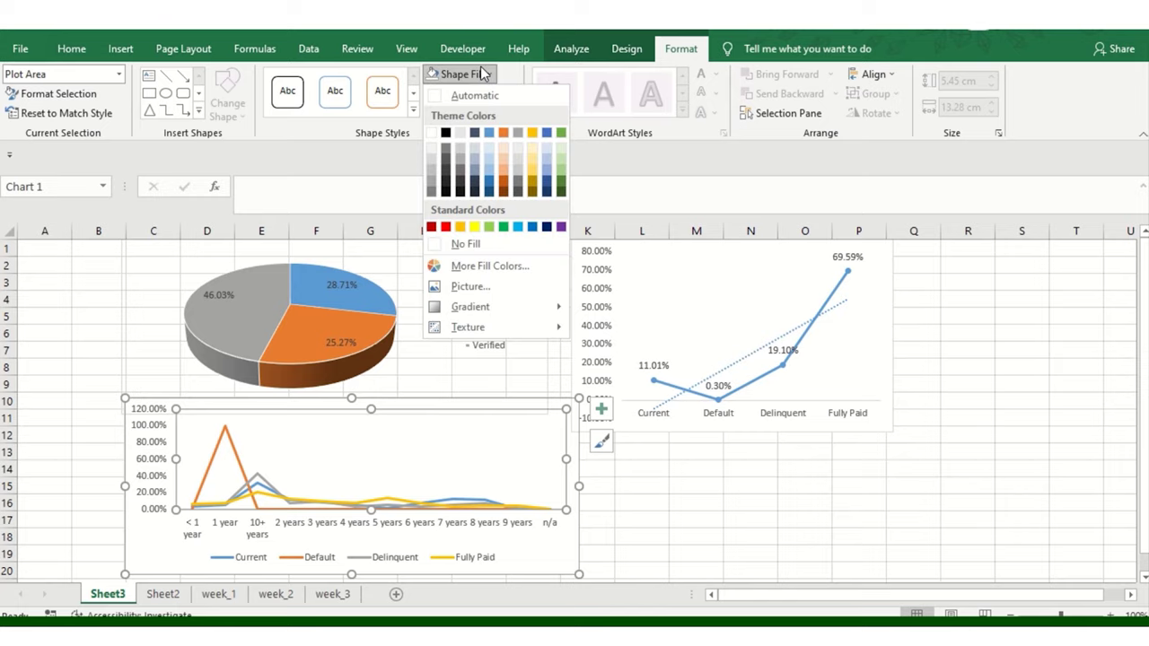
click(487, 252)
click(469, 113)
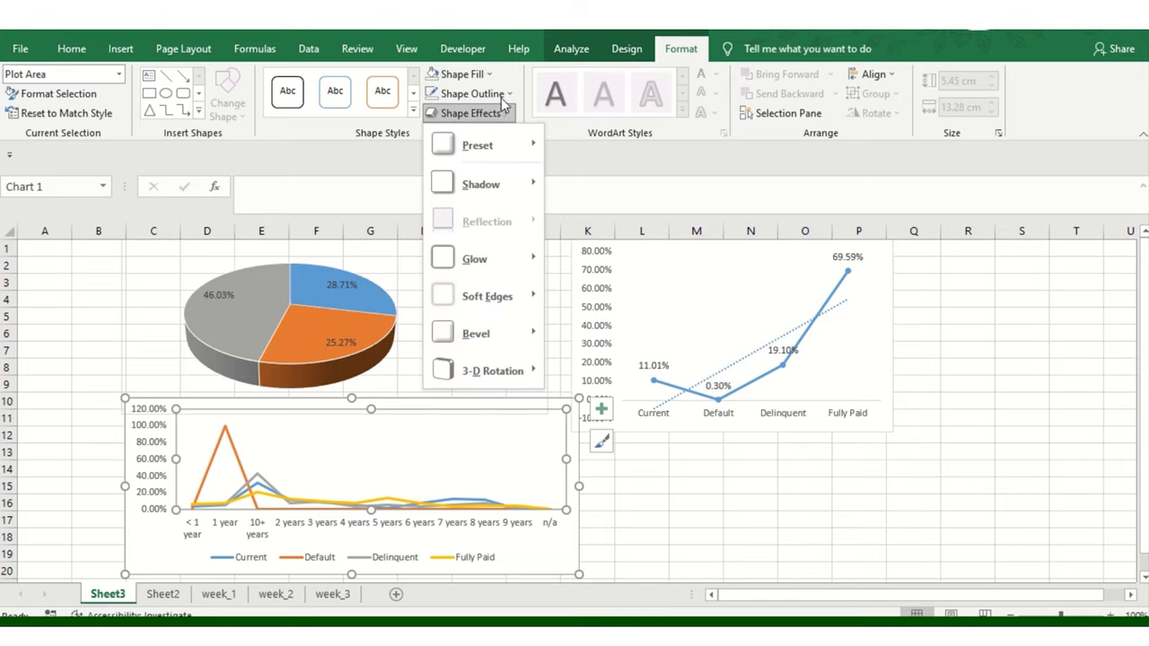
click(472, 93)
click(490, 263)
click(649, 470)
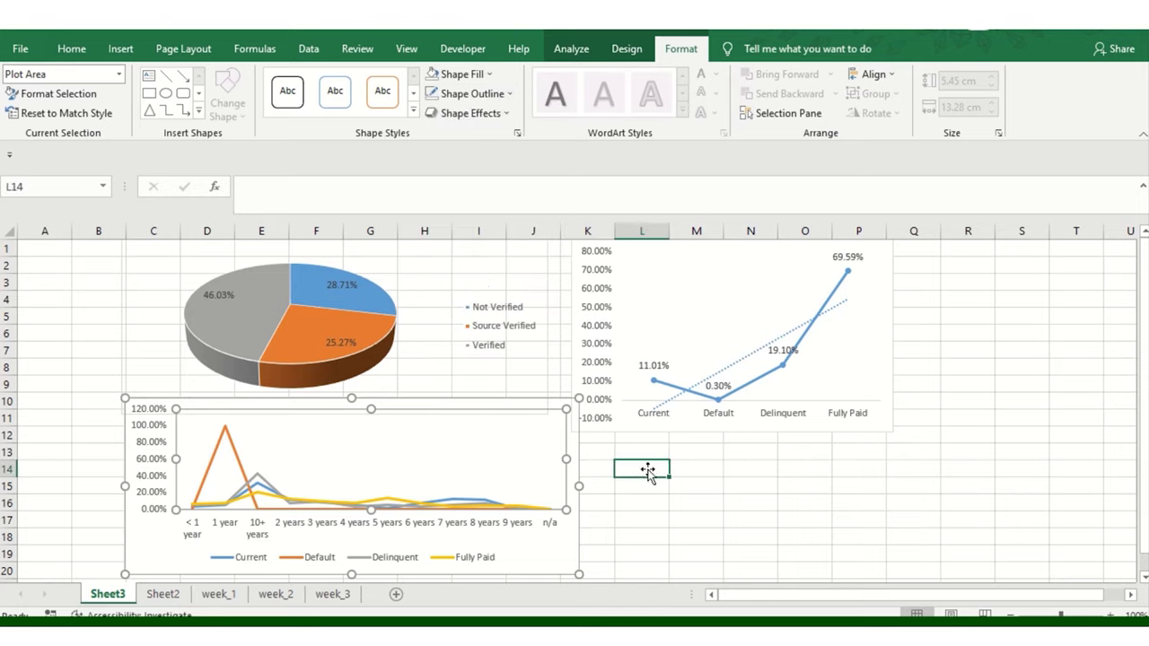
click(588, 449)
Step: Set the chart area of the loan-status line chart to no fill and no outline
click(623, 423)
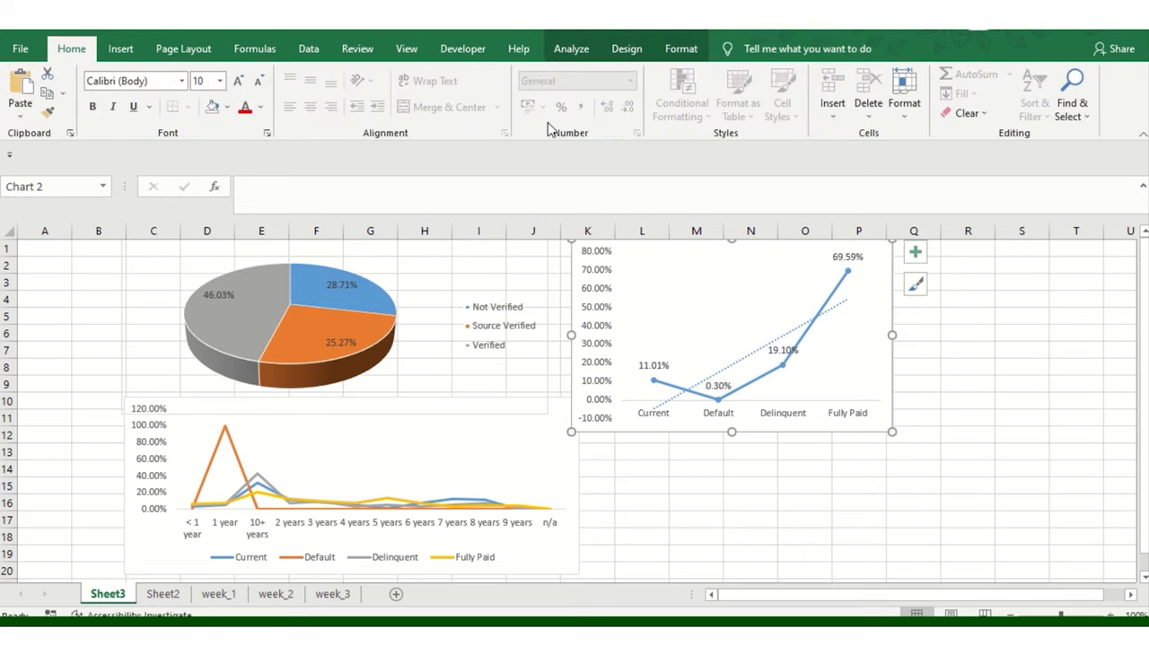
click(680, 48)
click(485, 74)
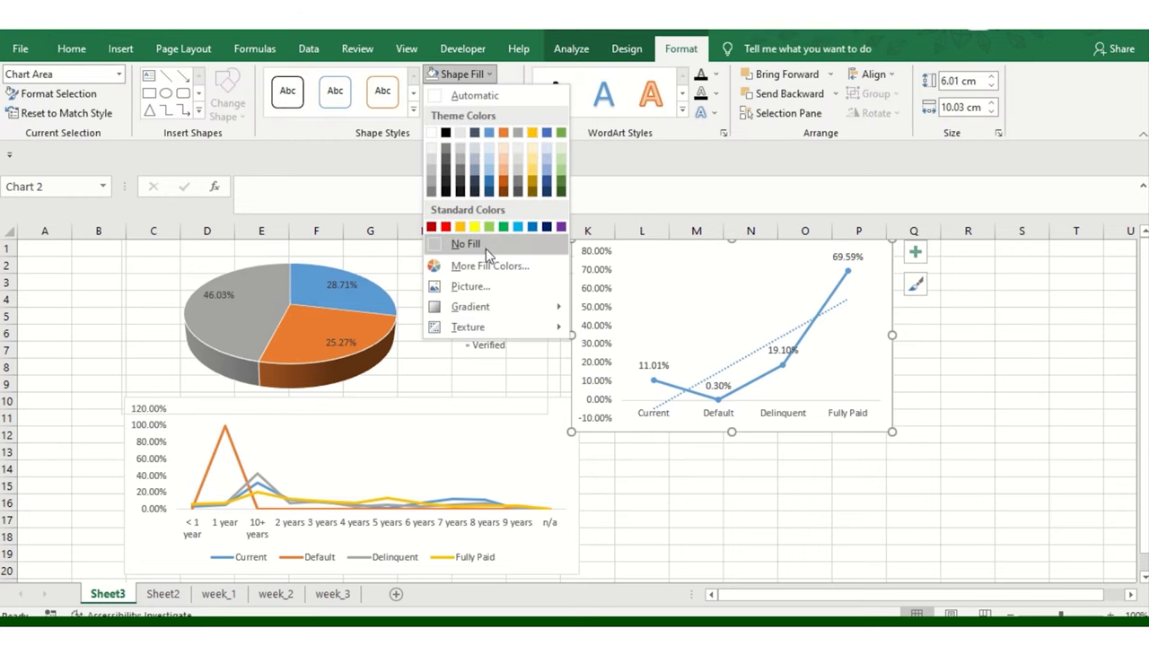
click(485, 249)
click(511, 90)
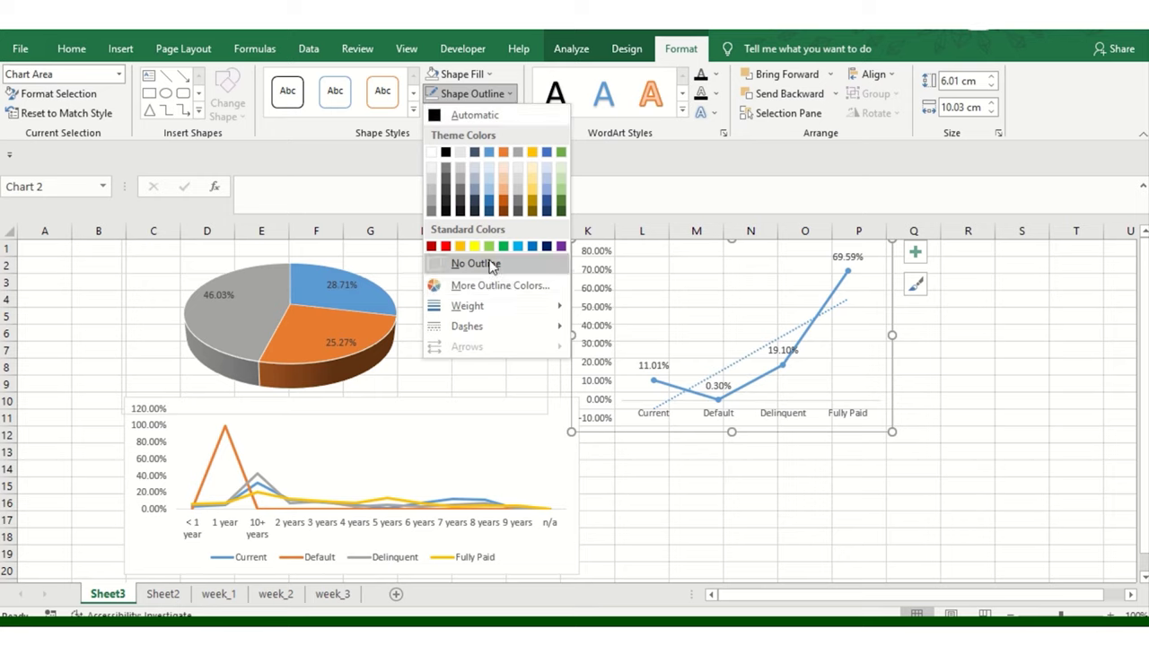
click(484, 259)
click(777, 451)
Step: Widen the loan-status line chart on both sides so it spans about columns K to Q
click(690, 350)
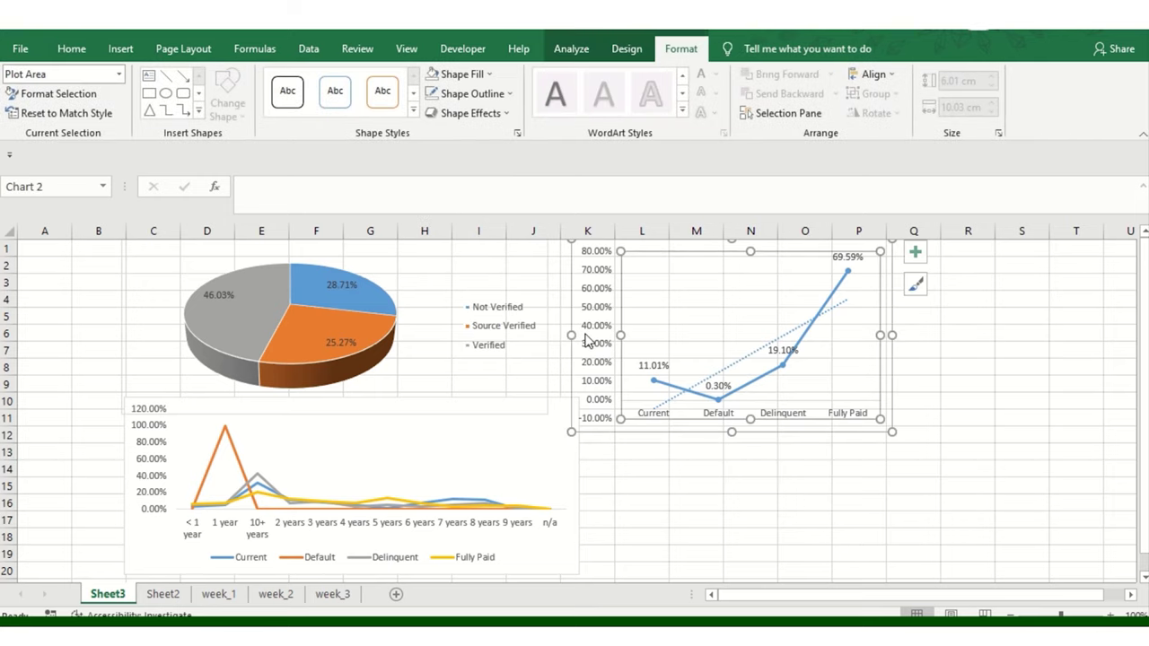
drag(571, 335, 561, 336)
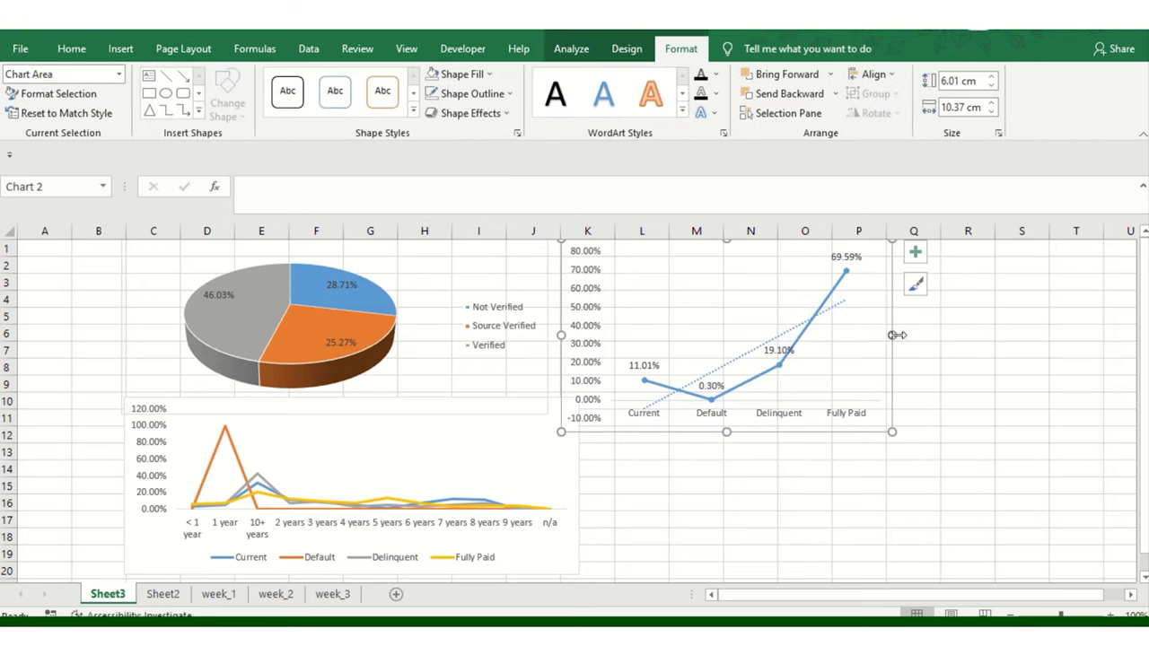
drag(893, 335, 956, 332)
click(974, 467)
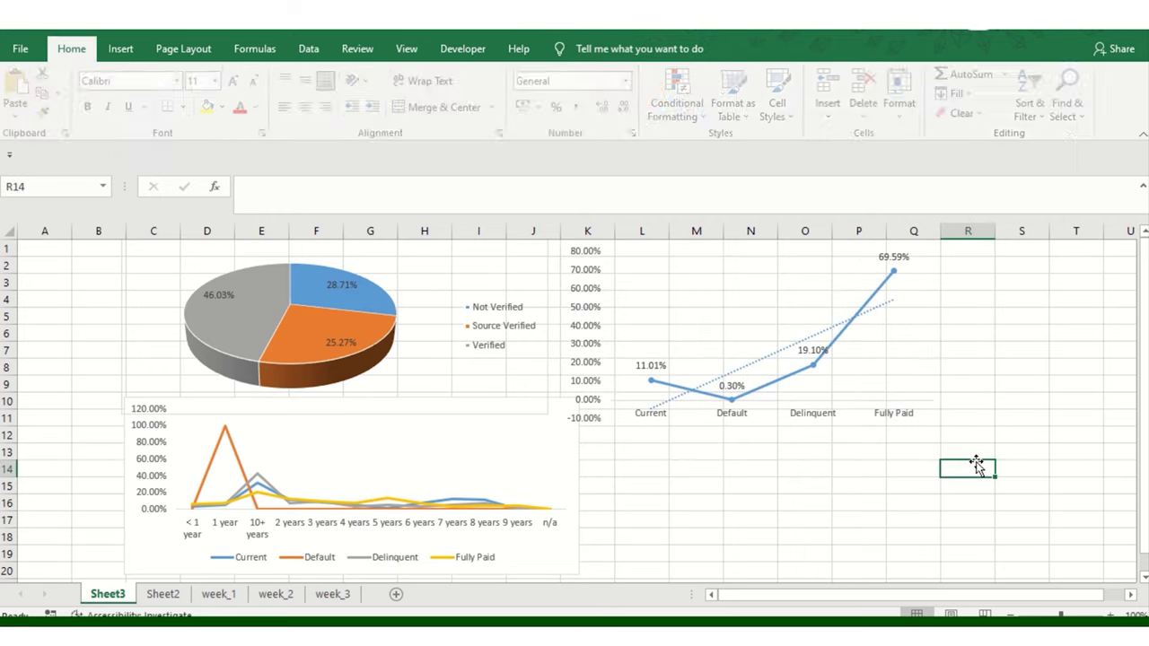
click(911, 357)
click(821, 438)
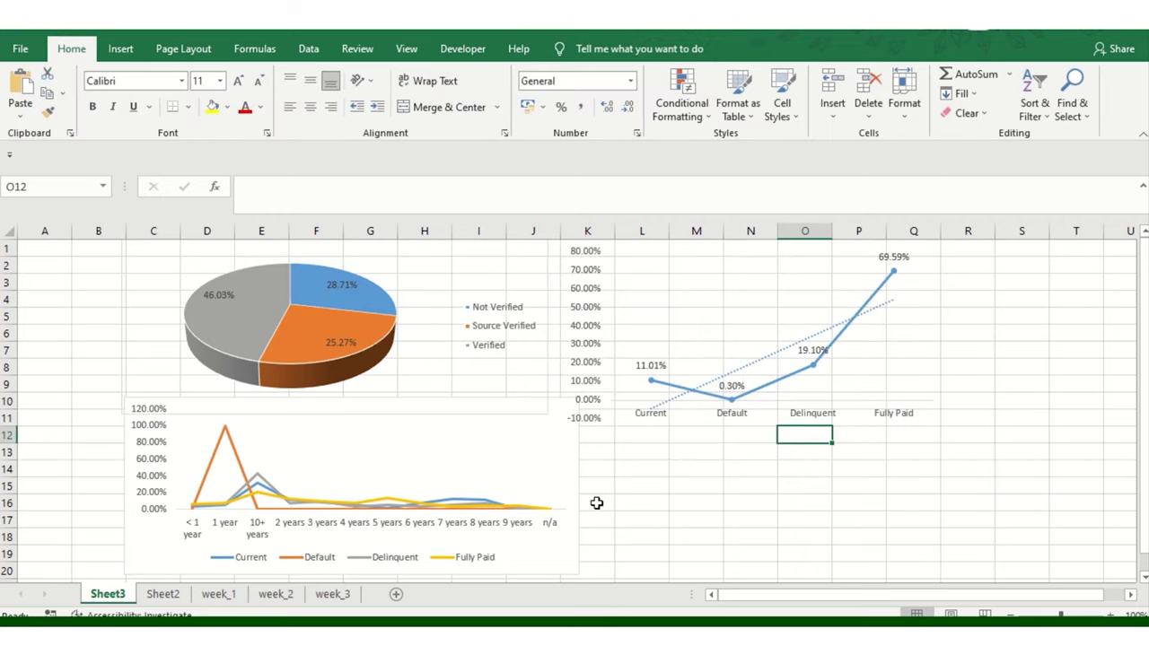
Step: Widen the employment-length line chart to about 24.9 cm so it runs beneath both other charts
click(527, 475)
drag(579, 486, 916, 511)
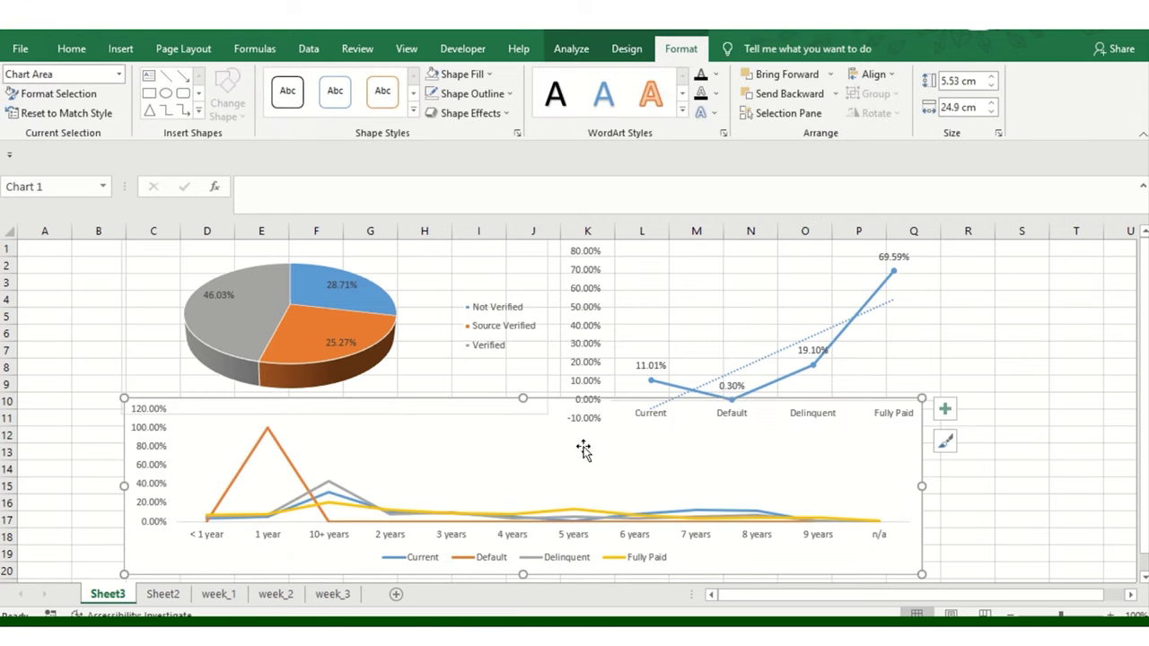
Step: Extend the top edge of the employment-length line chart upward to a height of about 6.11 cm
drag(526, 398, 521, 379)
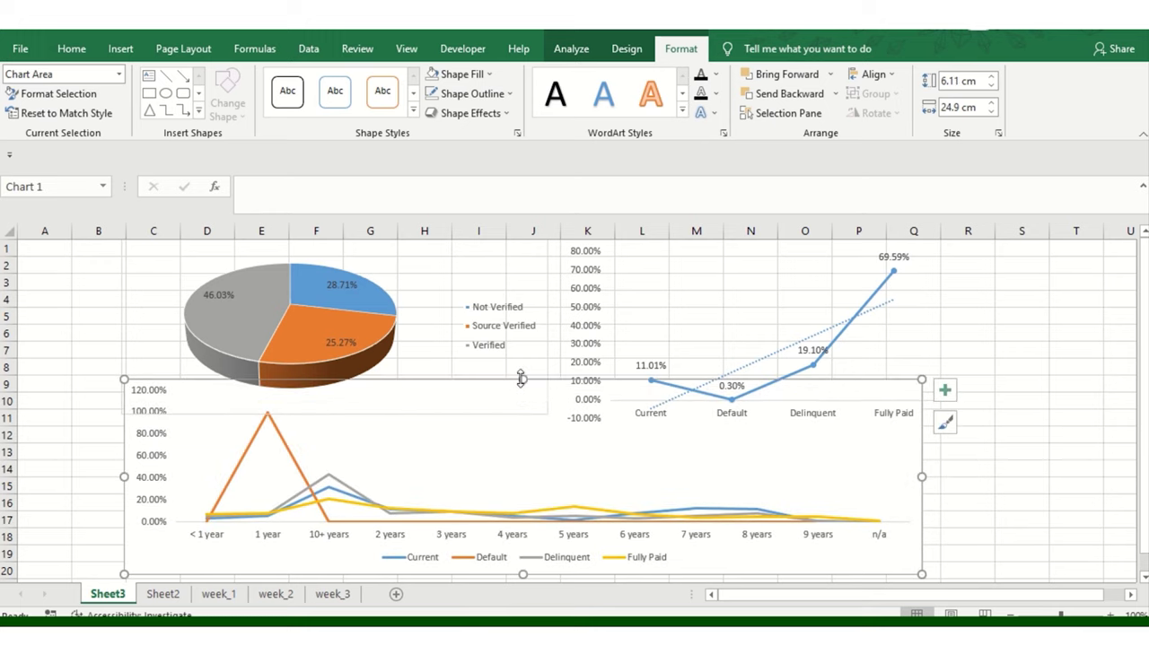
click(944, 504)
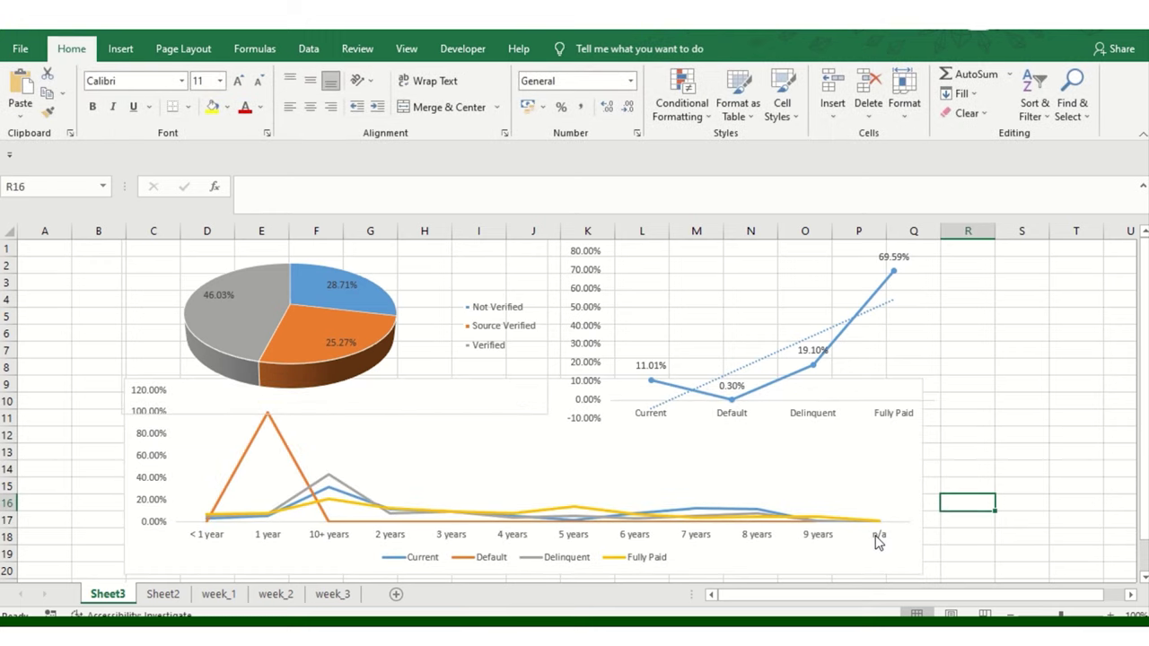
click(879, 535)
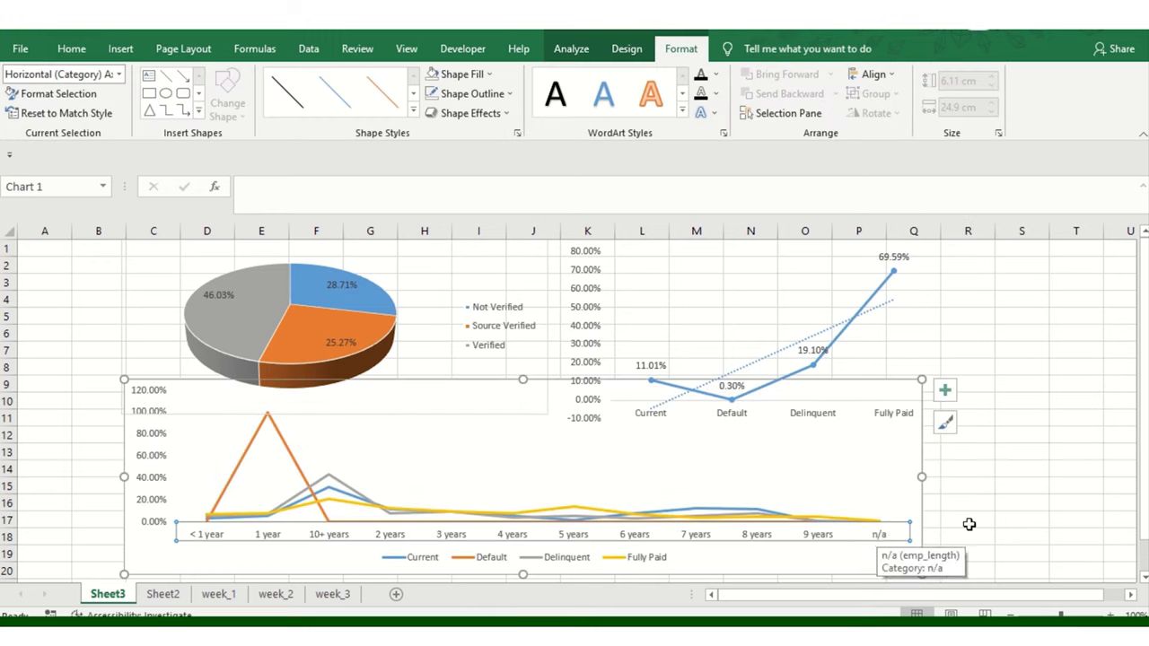
click(1022, 485)
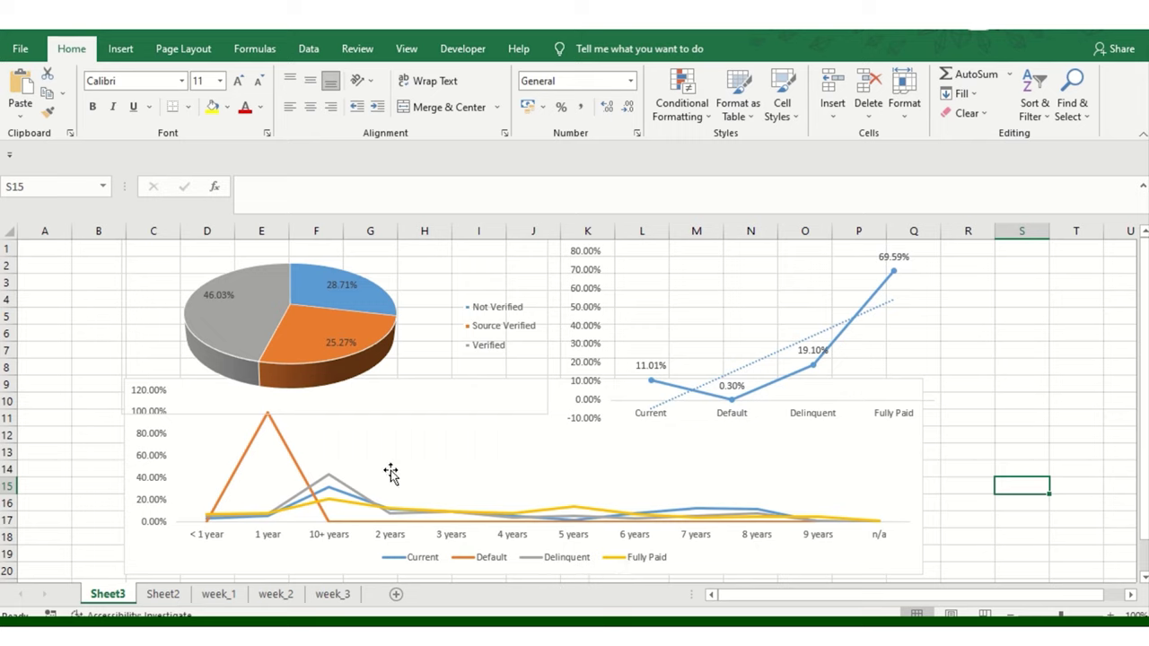
Step: Move the three percentage labels of the verification-status pie chart outside their slices
click(245, 305)
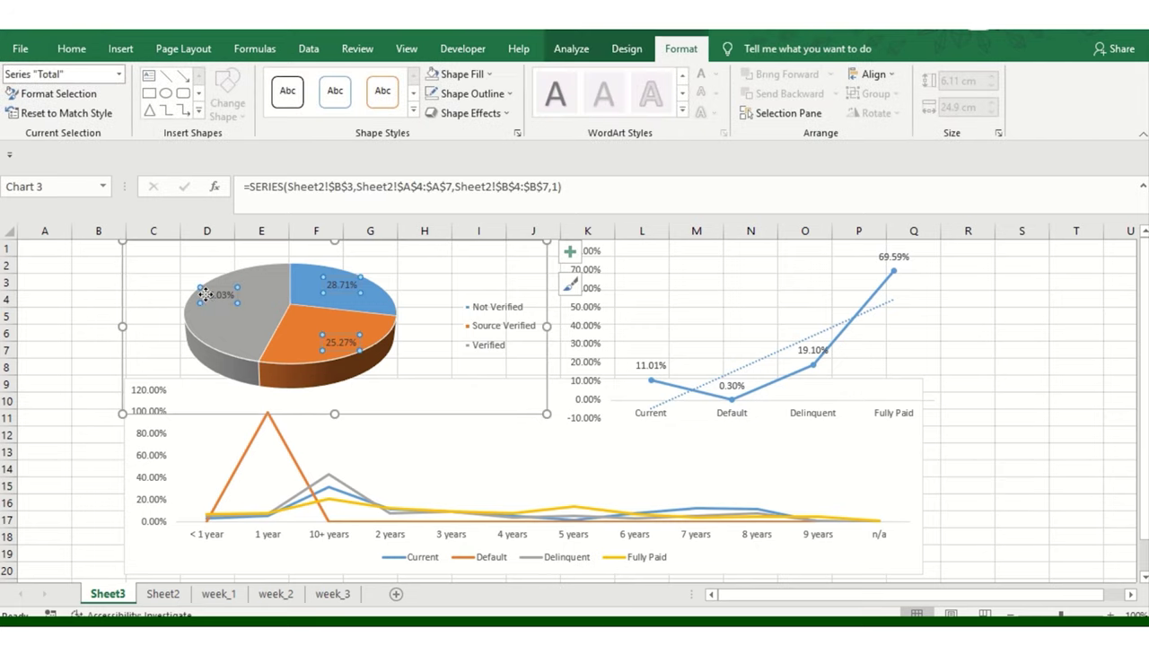
click(205, 294)
drag(206, 295, 161, 275)
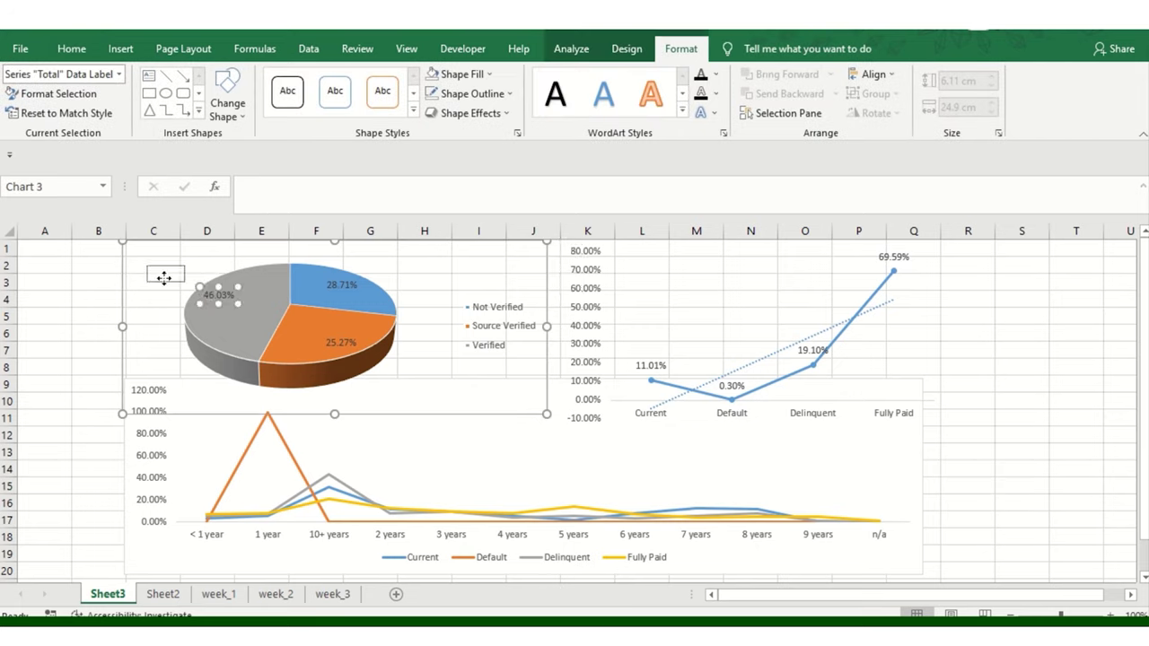
click(345, 356)
drag(345, 355, 410, 367)
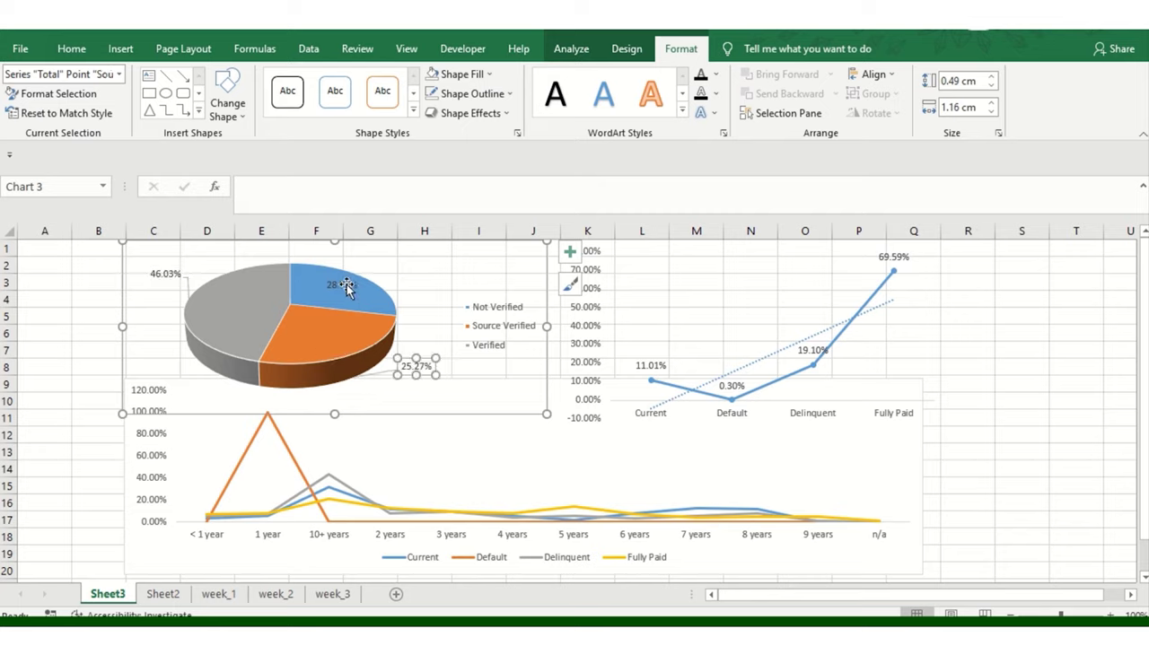
drag(346, 288, 461, 275)
click(66, 280)
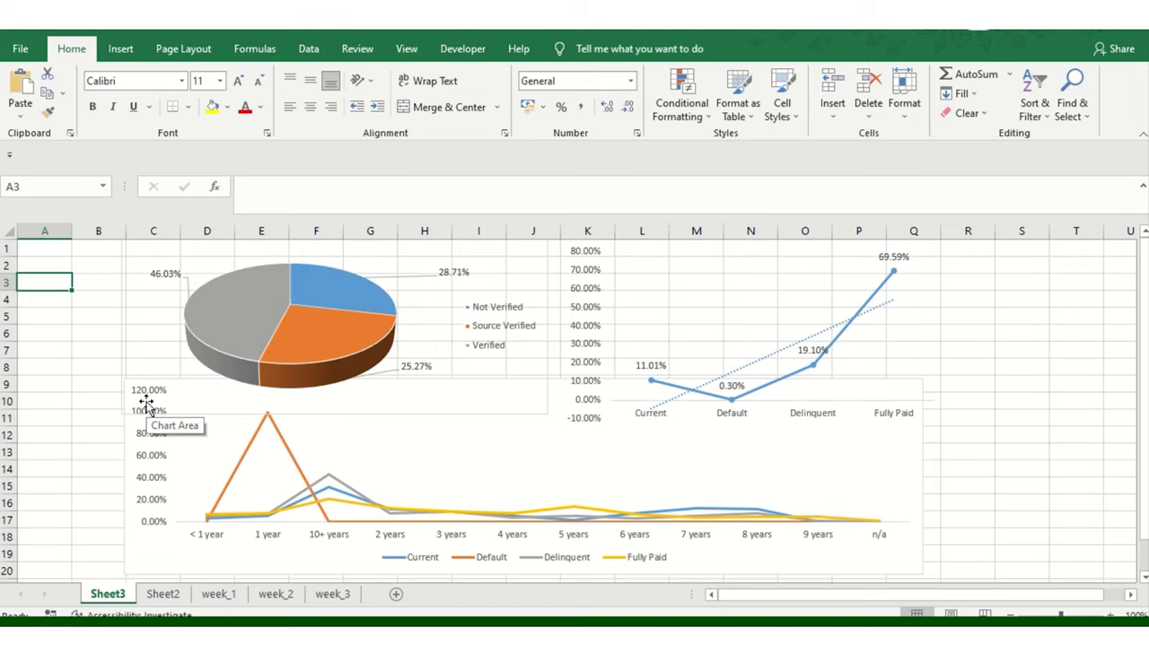
Step: Hide the worksheet gridlines on Sheet3
click(357, 49)
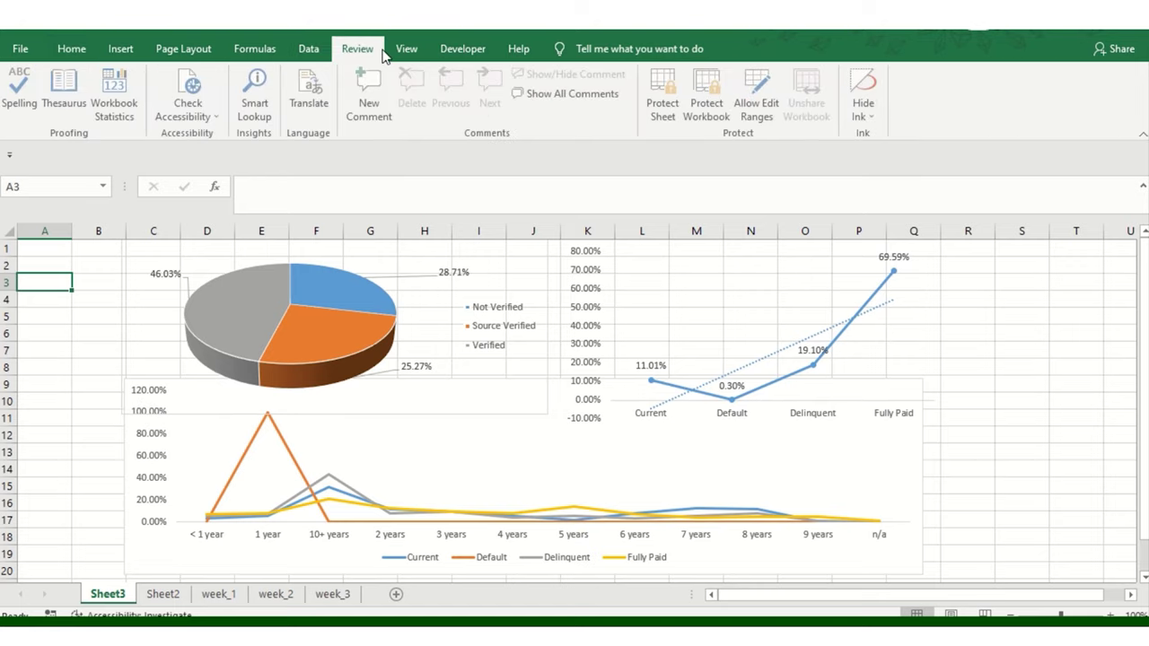
click(392, 52)
click(193, 107)
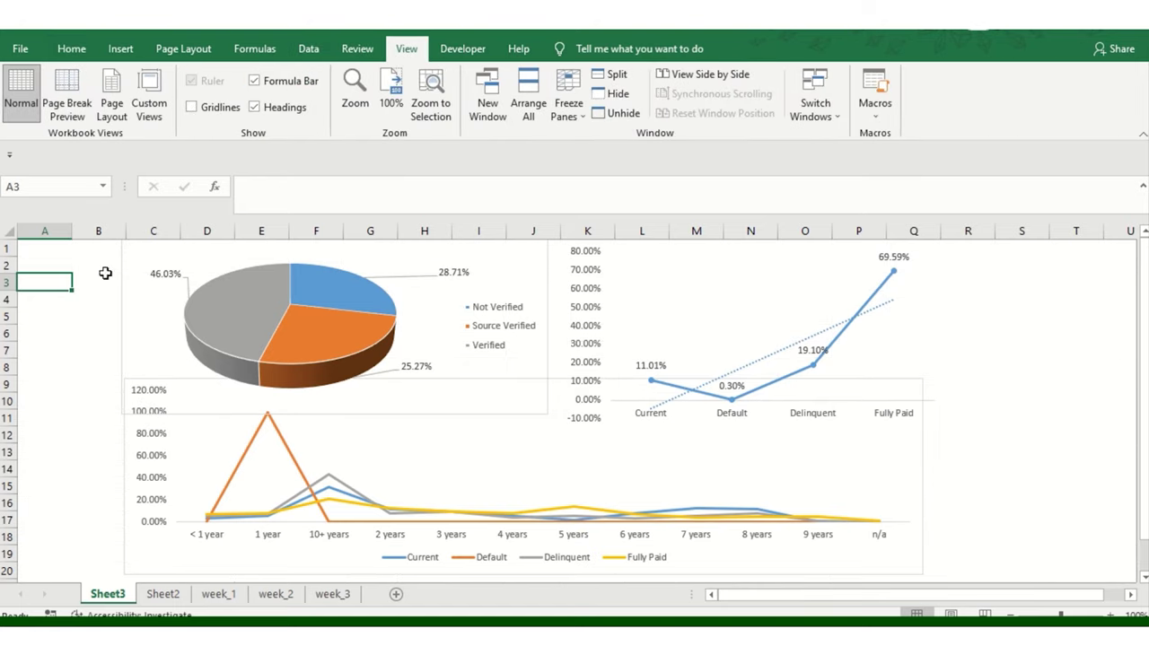
click(1003, 368)
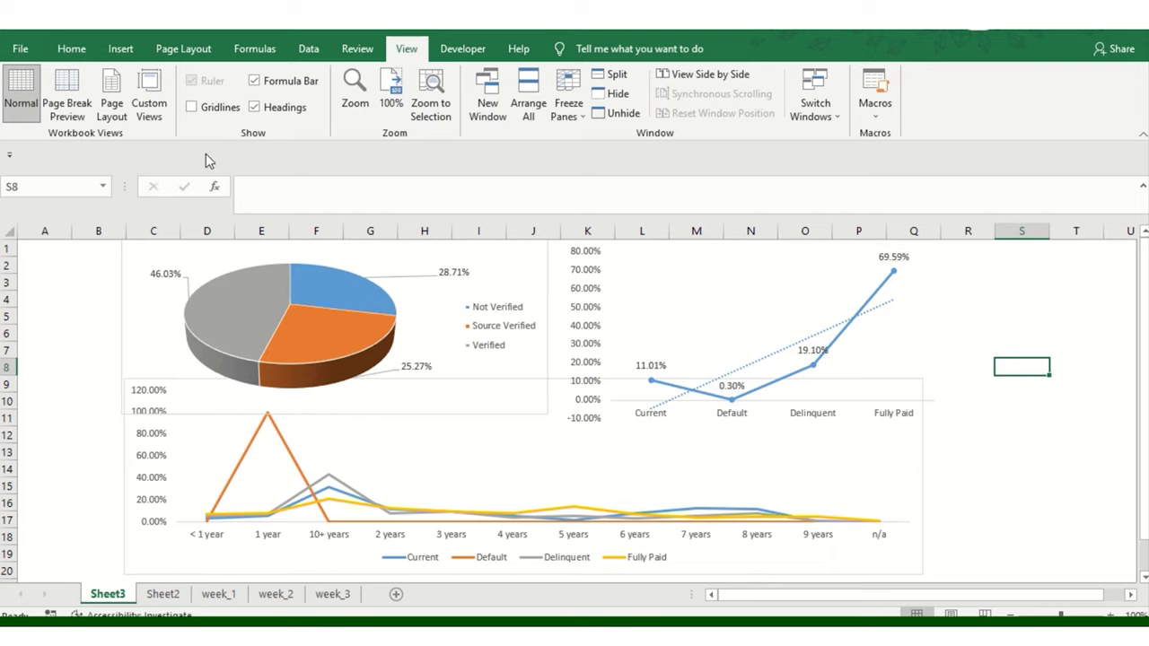
Step: Draw a rectangle about 26.99 cm wide and 10.43 cm high over all three charts, spanning columns B to R
click(118, 50)
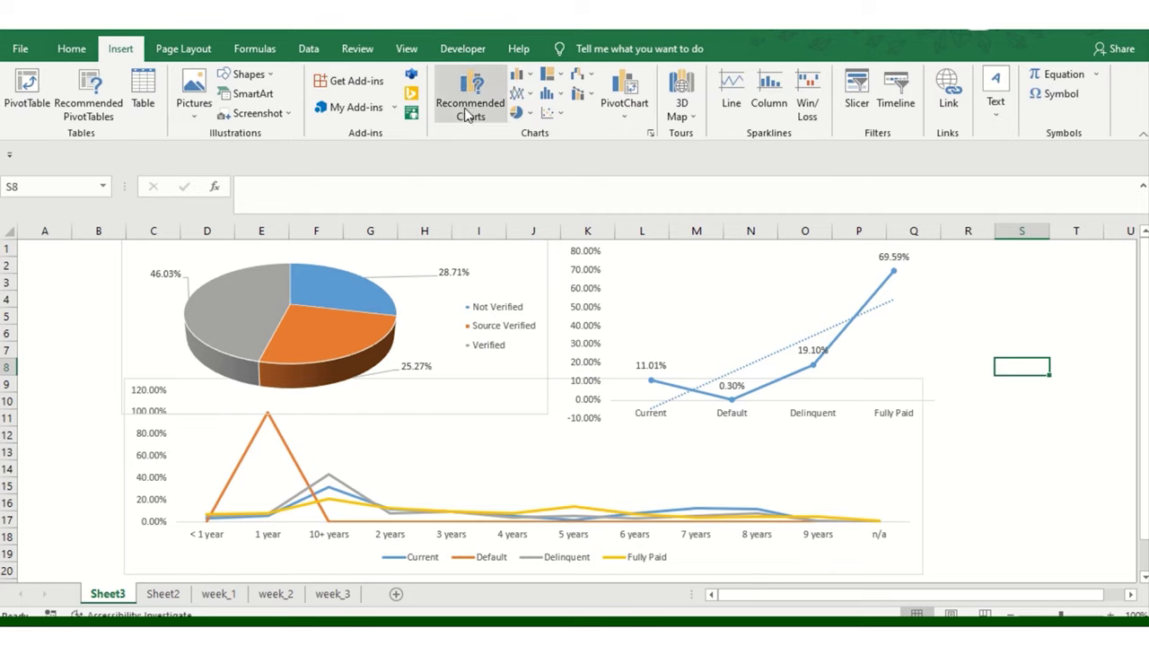
click(243, 75)
click(274, 112)
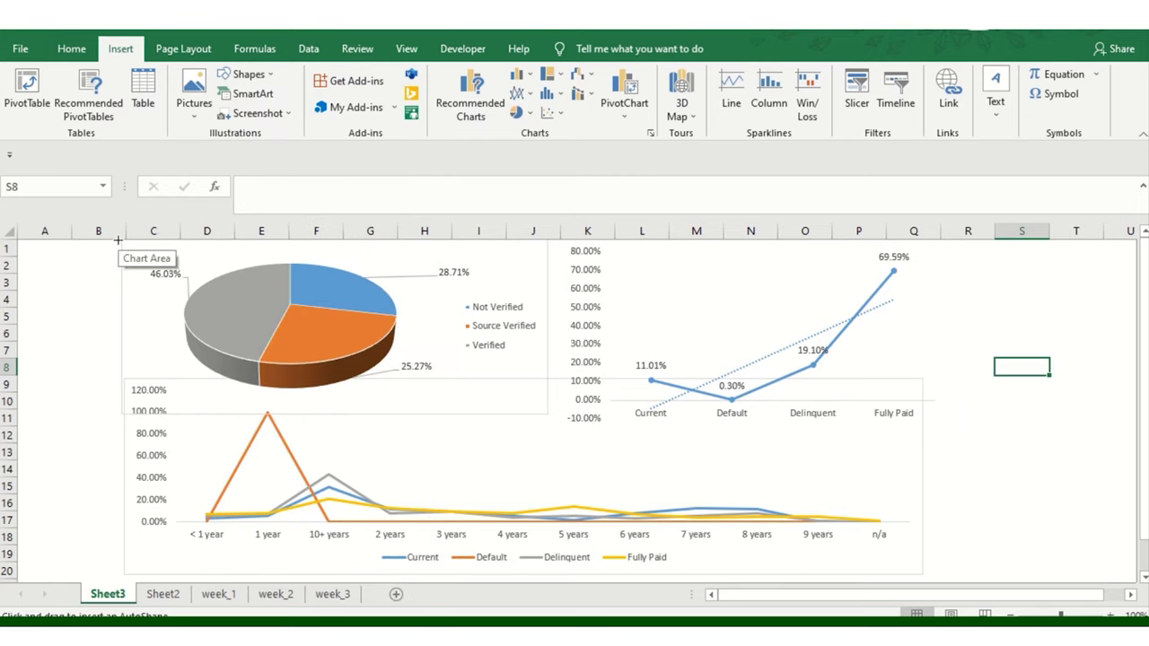
drag(114, 242, 954, 558)
drag(952, 437, 978, 439)
scroll(848, 426, up, 3)
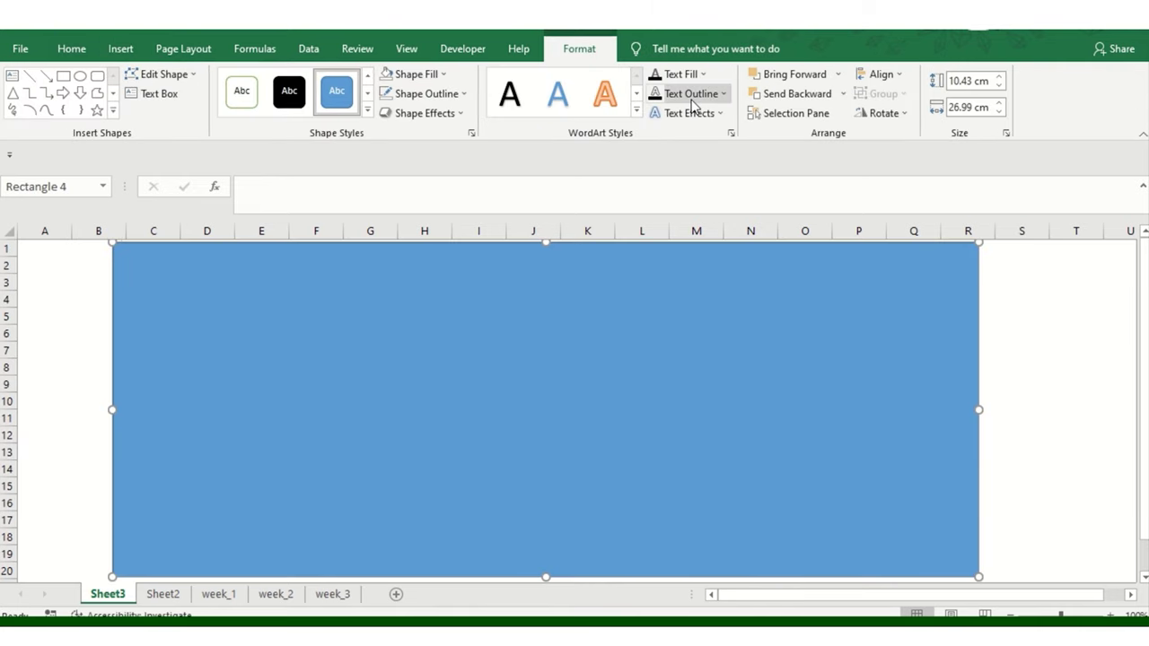
Step: Send the rectangle behind the charts and fill it with Black, Text 1
click(764, 96)
click(767, 96)
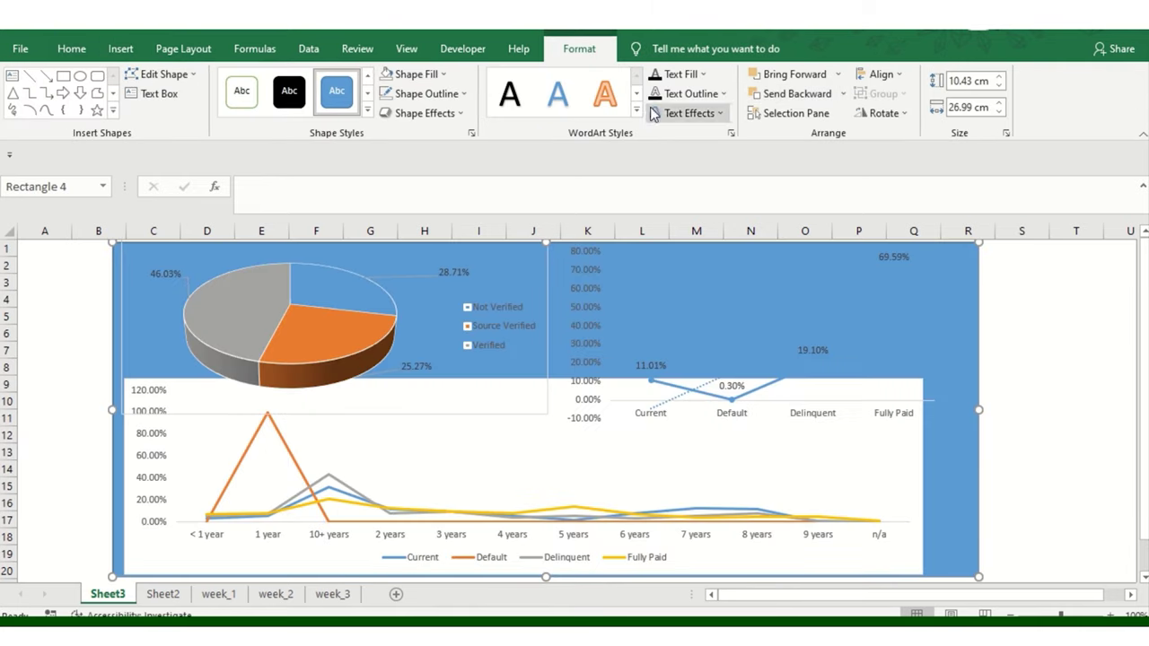
click(440, 75)
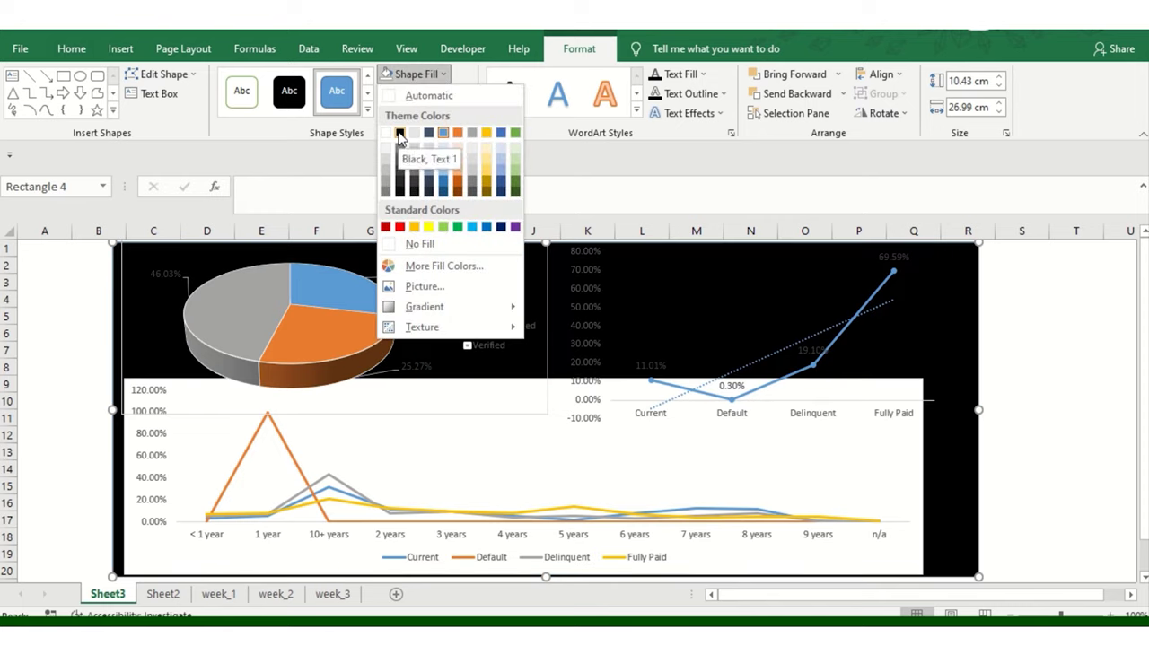
click(400, 133)
Step: Set the chart area of the employment-length line chart to no fill
click(731, 464)
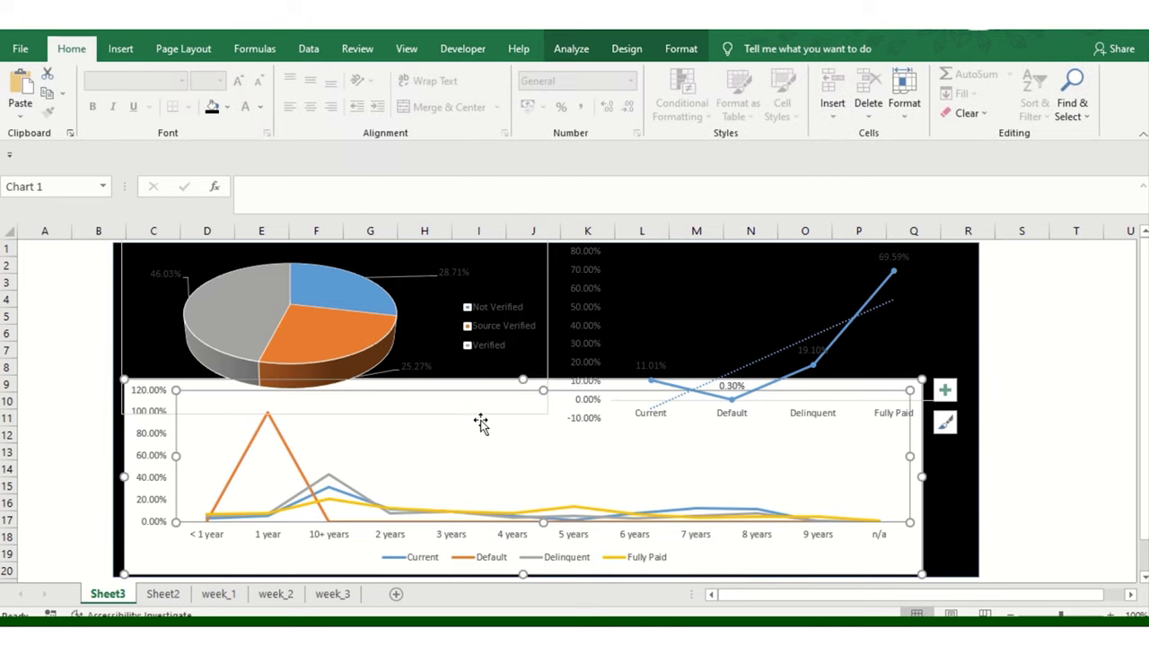
click(144, 392)
click(154, 467)
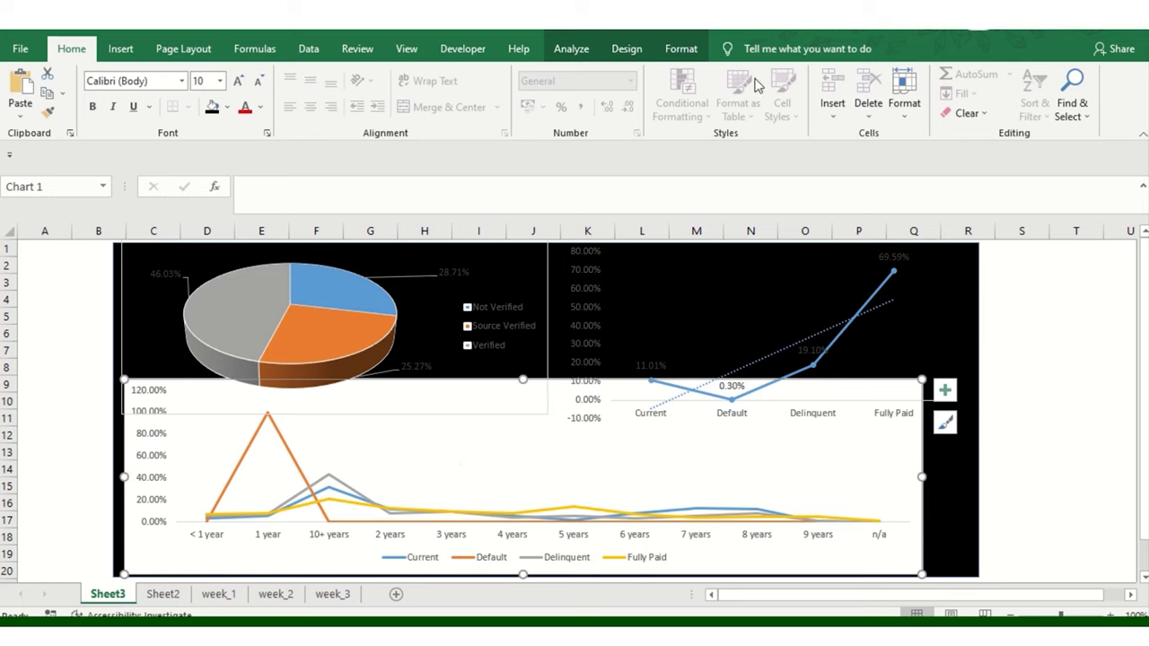
click(702, 47)
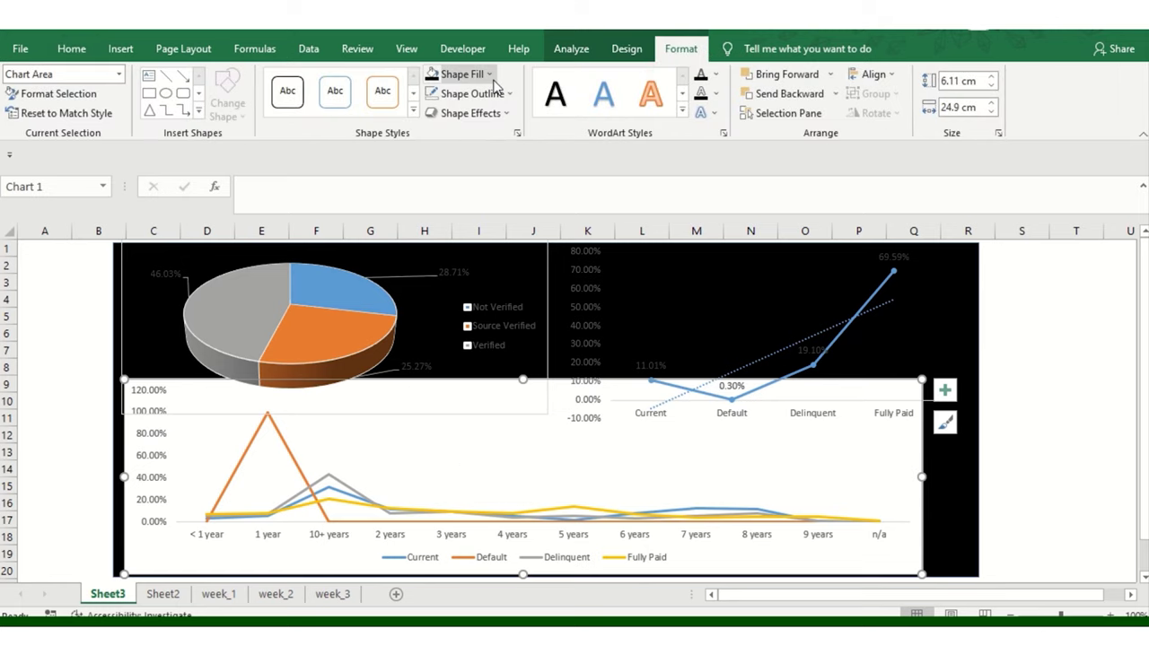
click(462, 74)
click(474, 246)
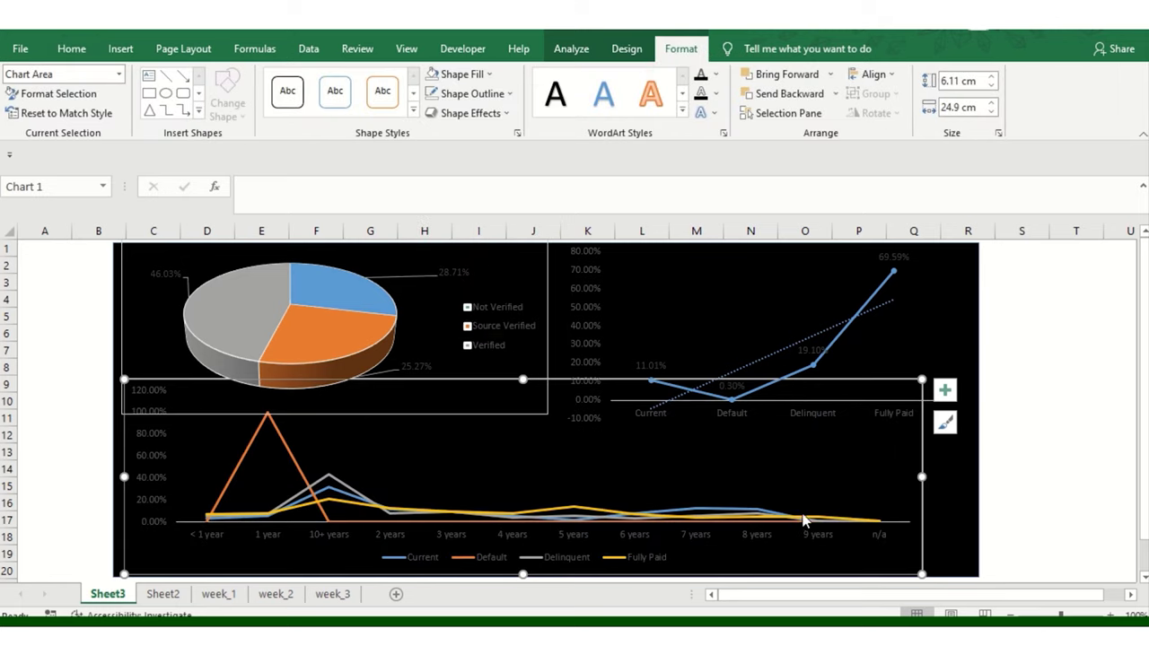
Step: Set the text fill of the pie chart's legend to white
click(623, 296)
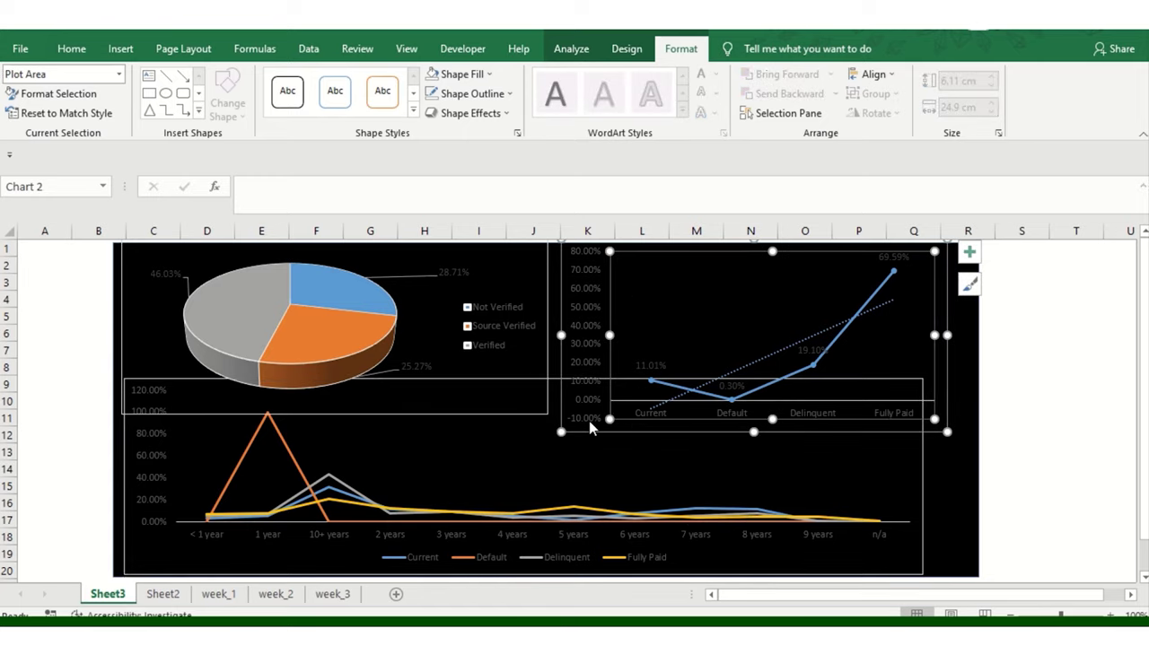
click(481, 325)
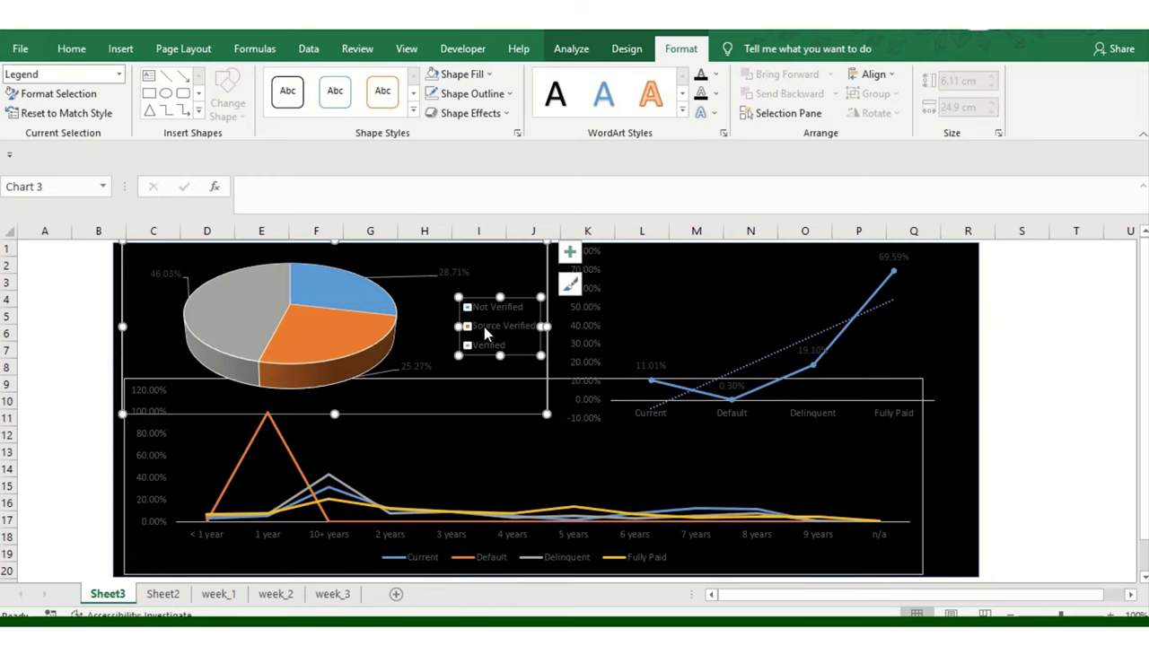
click(485, 74)
click(489, 73)
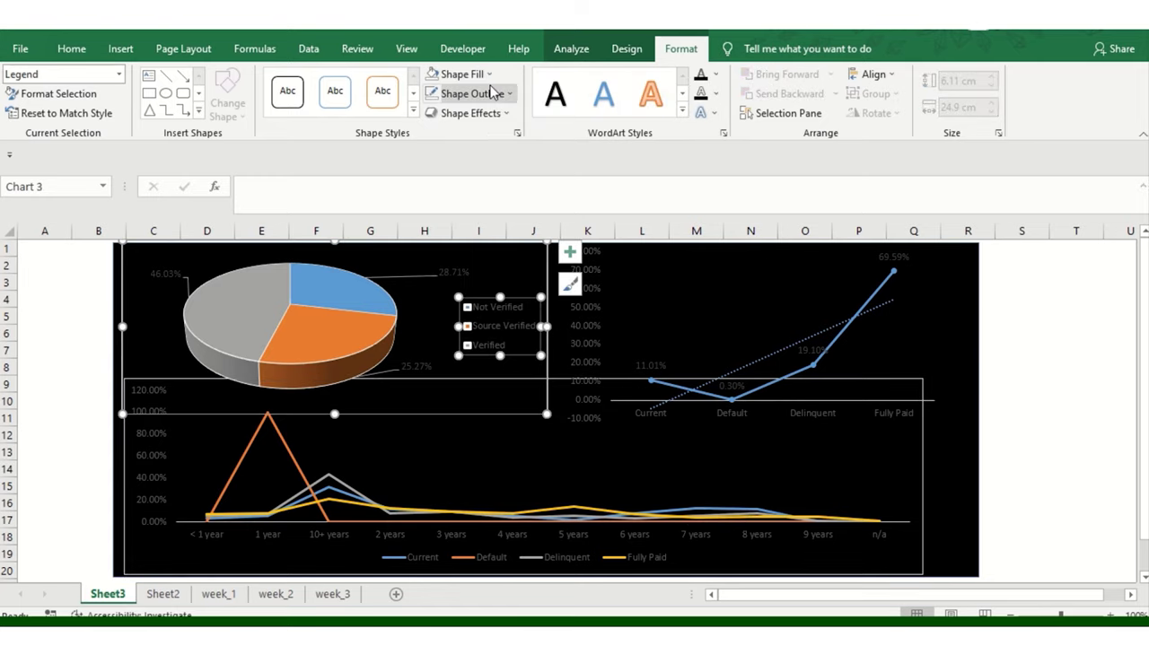
click(721, 74)
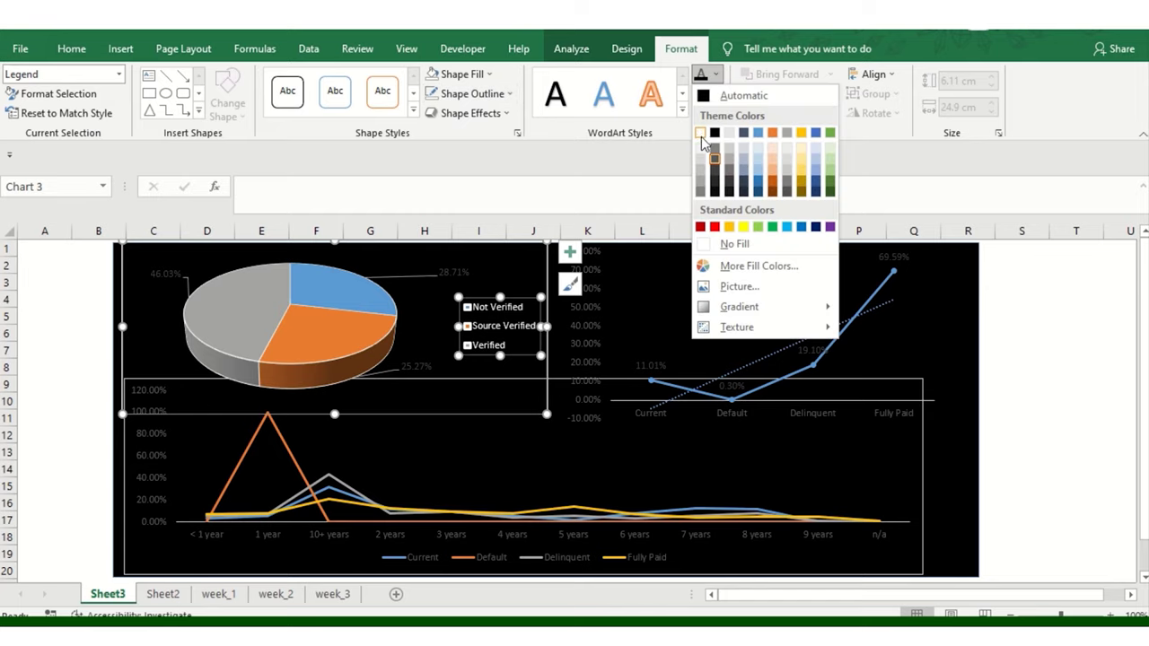
click(702, 137)
Step: Change the text fill of all the pie chart's percentage labels to a light colour
click(167, 273)
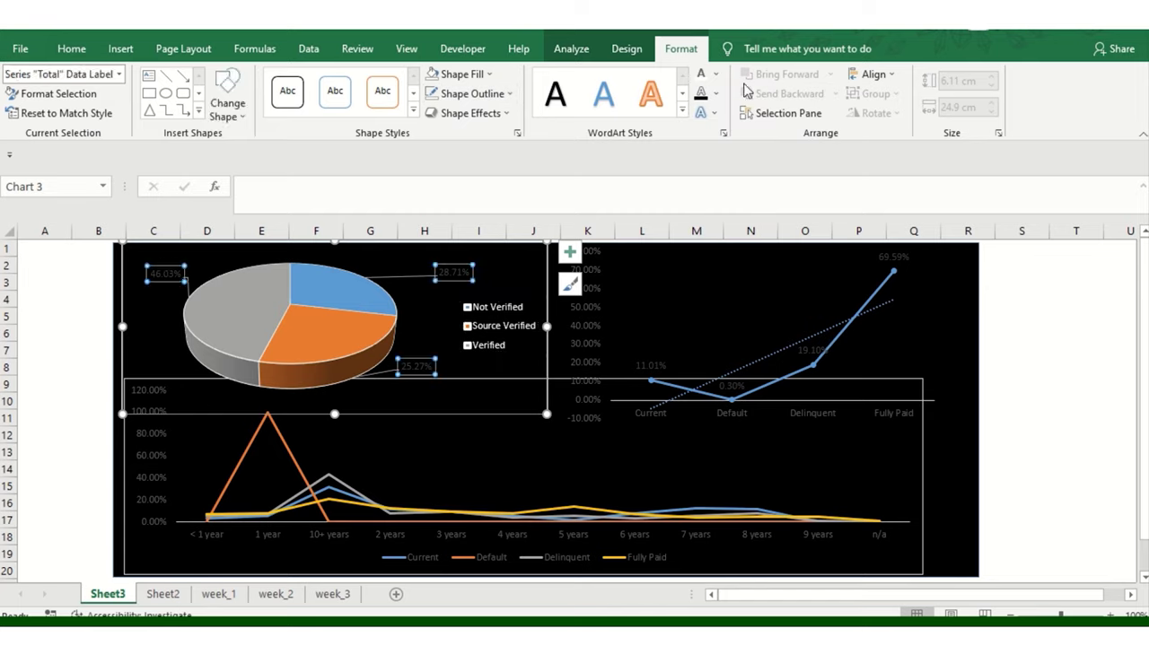
click(716, 74)
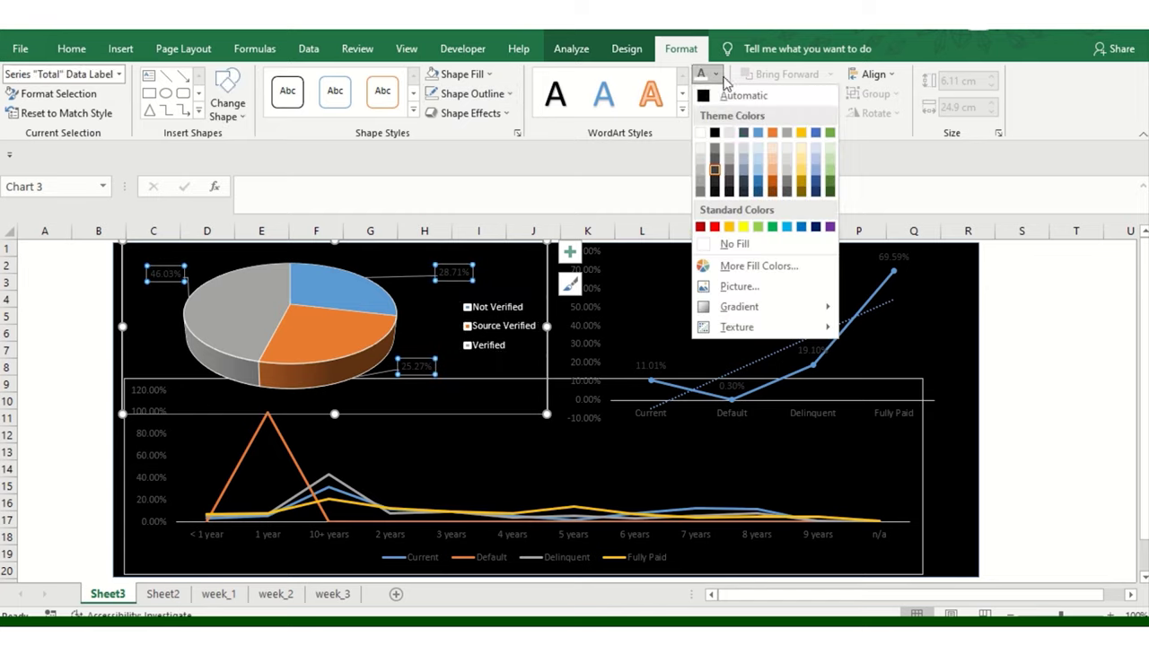
click(756, 175)
Step: Try to remove the frame of the employment-length line chart by setting its plot area to no outline
click(403, 474)
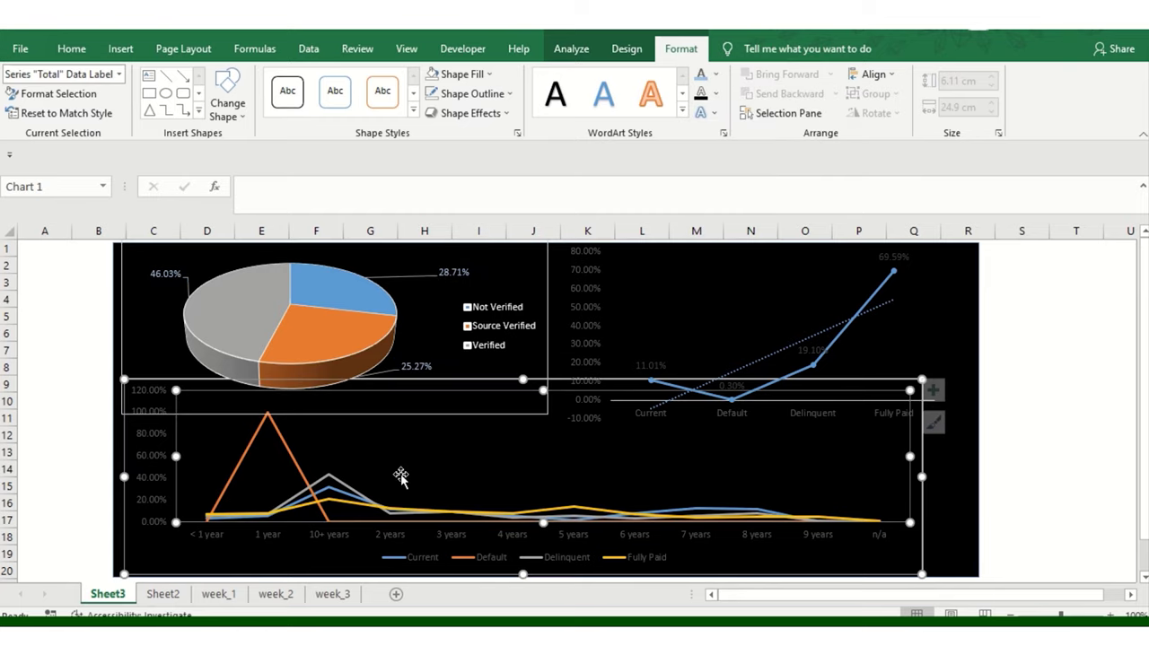
click(525, 366)
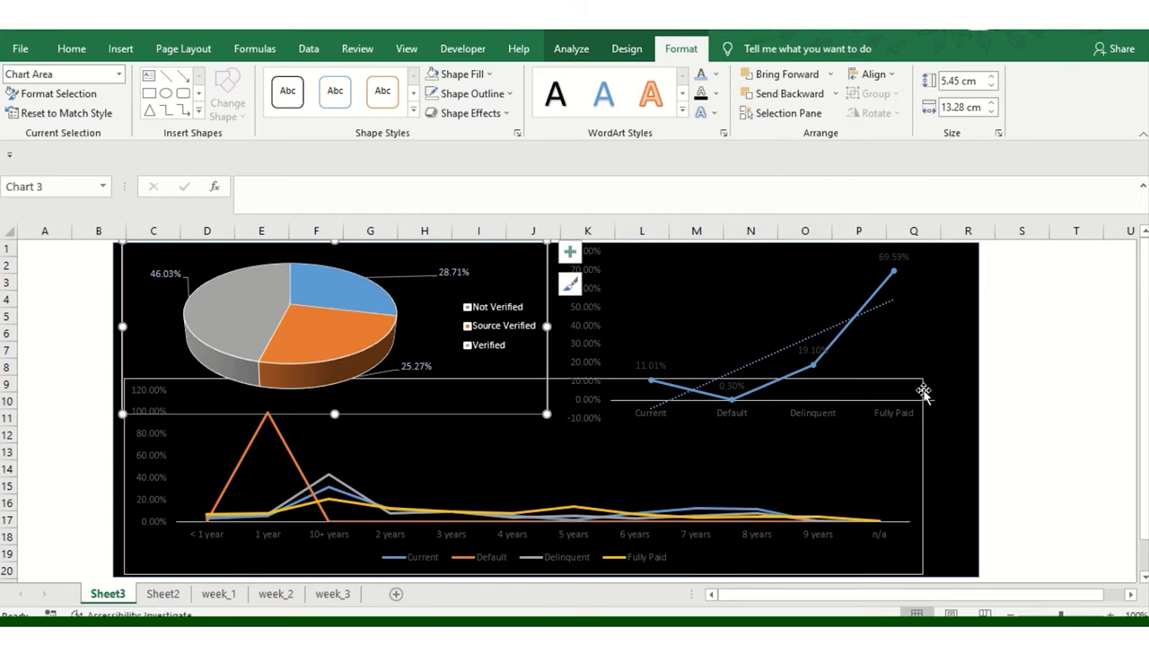
click(923, 393)
click(897, 479)
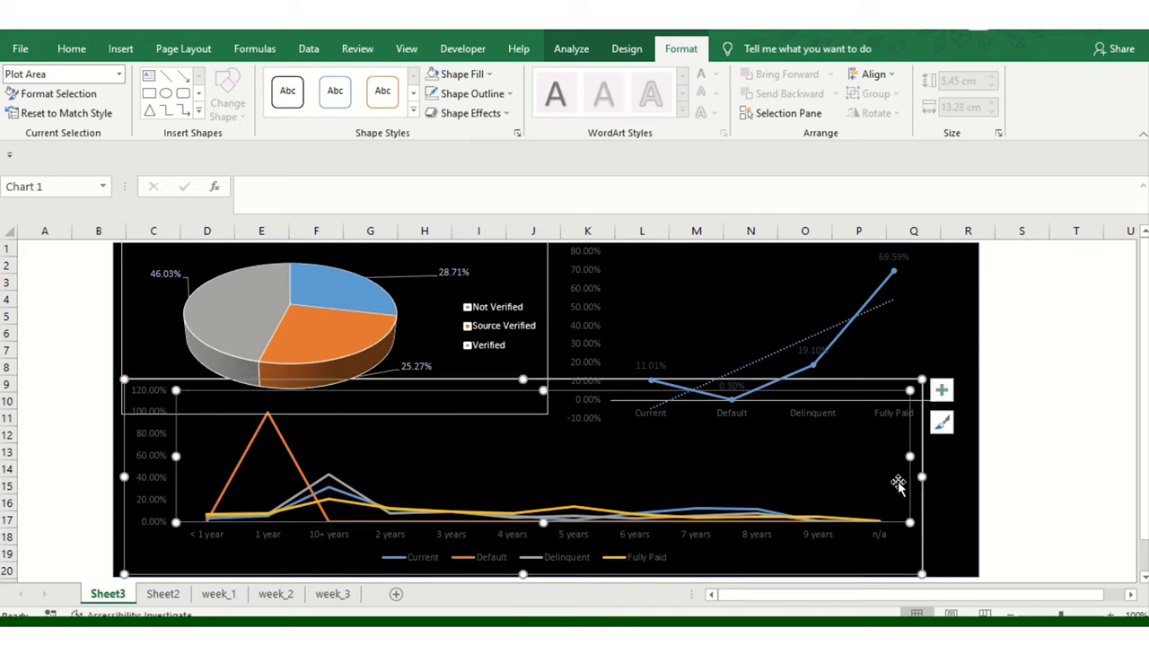
click(440, 95)
click(508, 270)
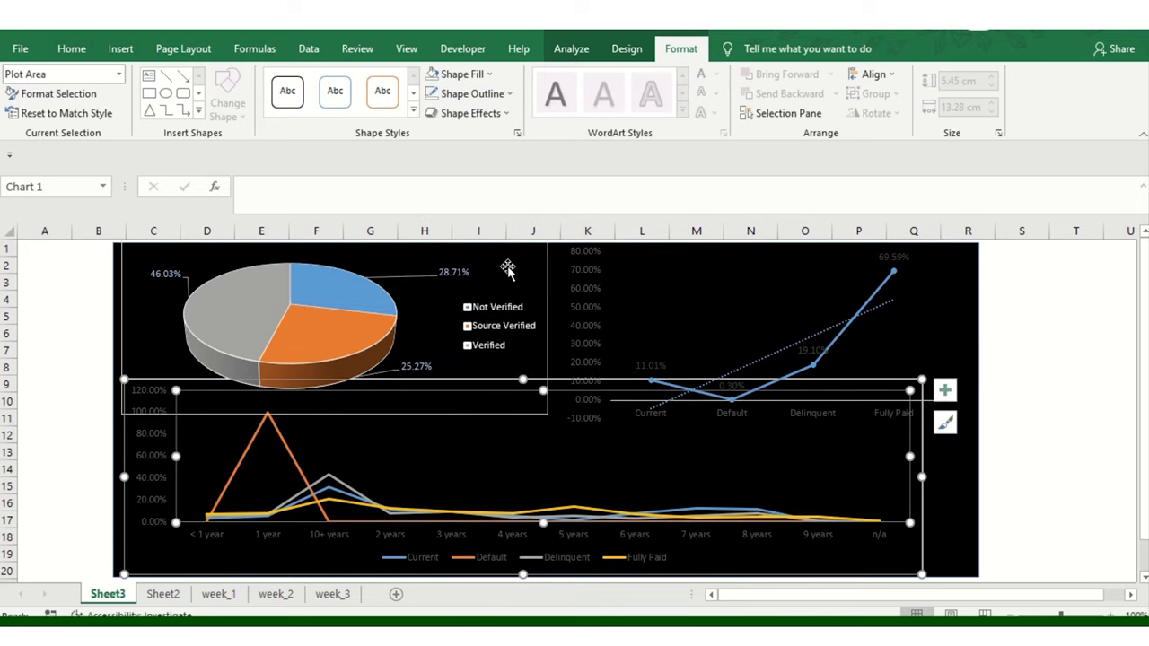
click(69, 332)
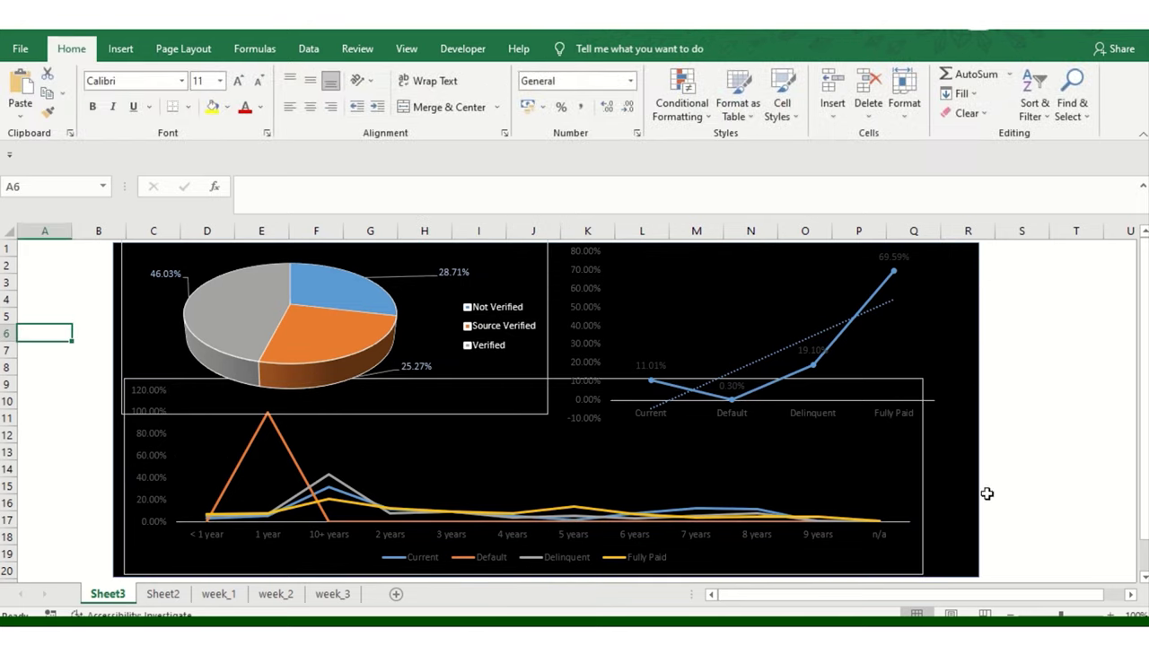
Step: Set the chart area of the employment-length line chart to no outline
click(905, 436)
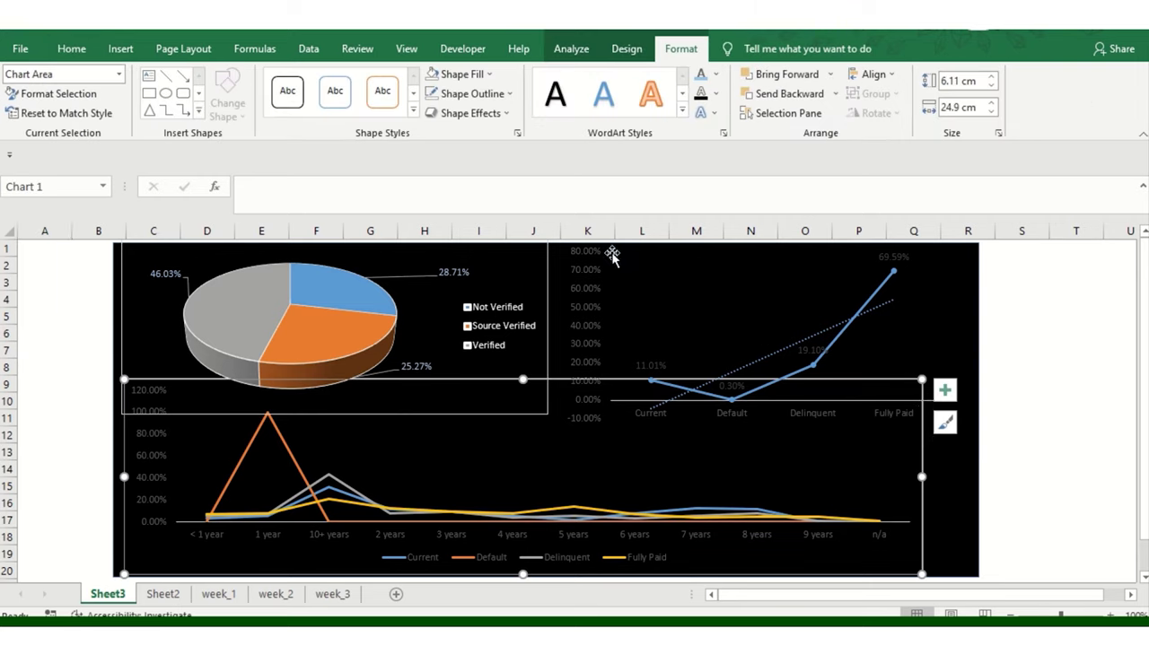
click(466, 94)
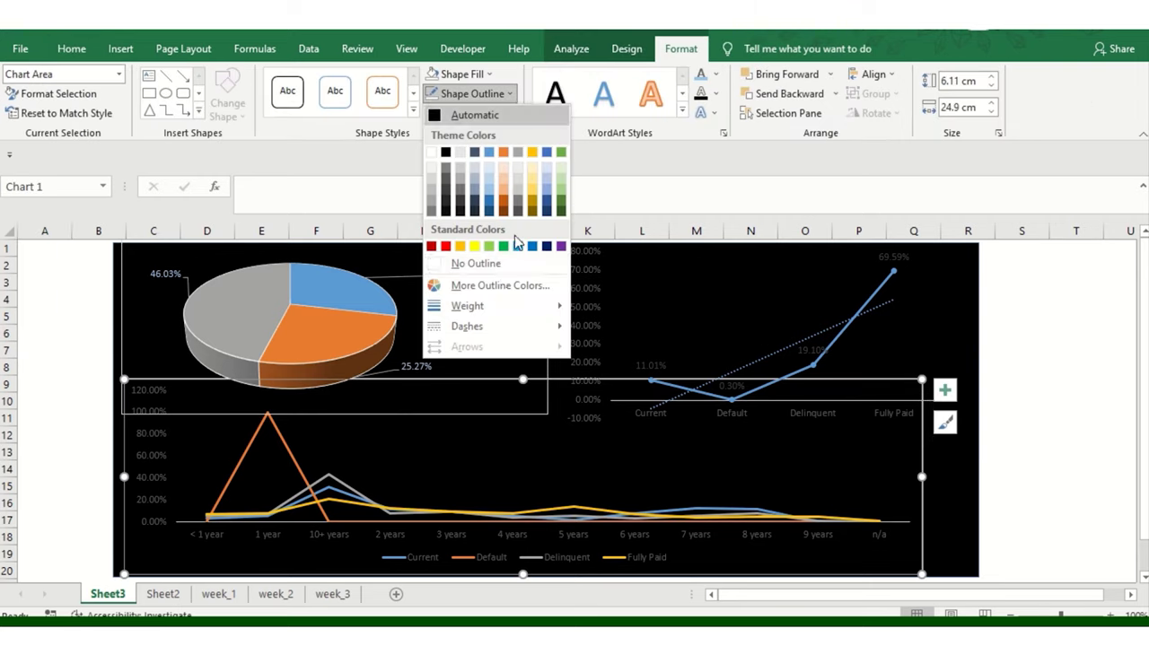
click(476, 264)
click(1088, 370)
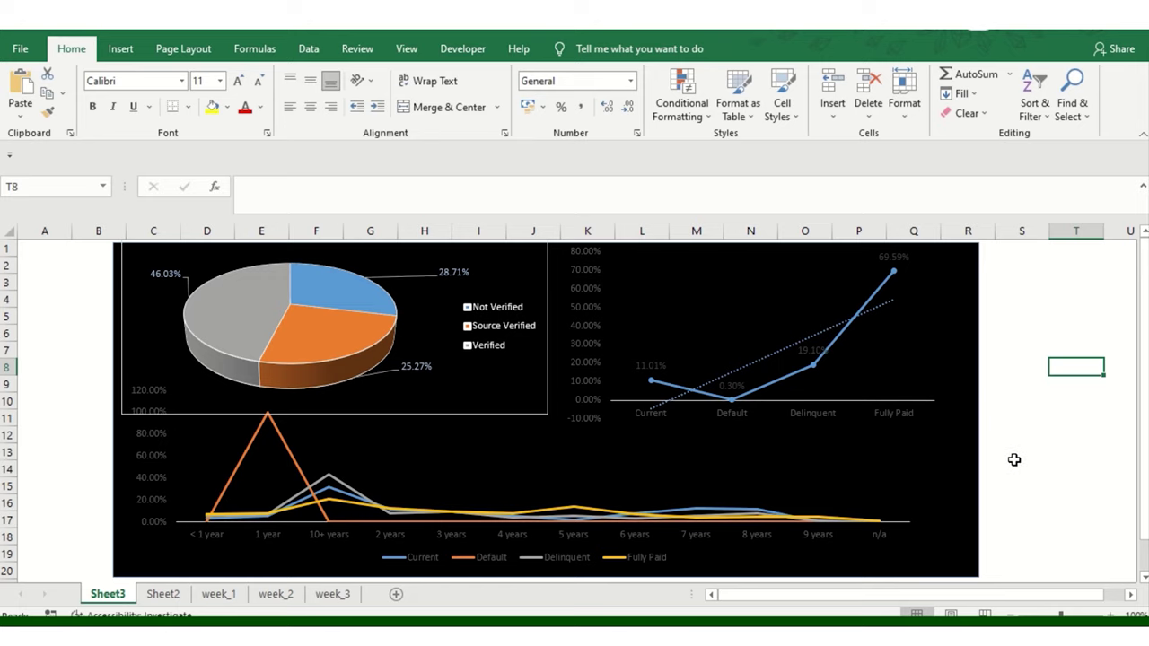
Step: Set the chart area of the pie chart to no outline
click(525, 406)
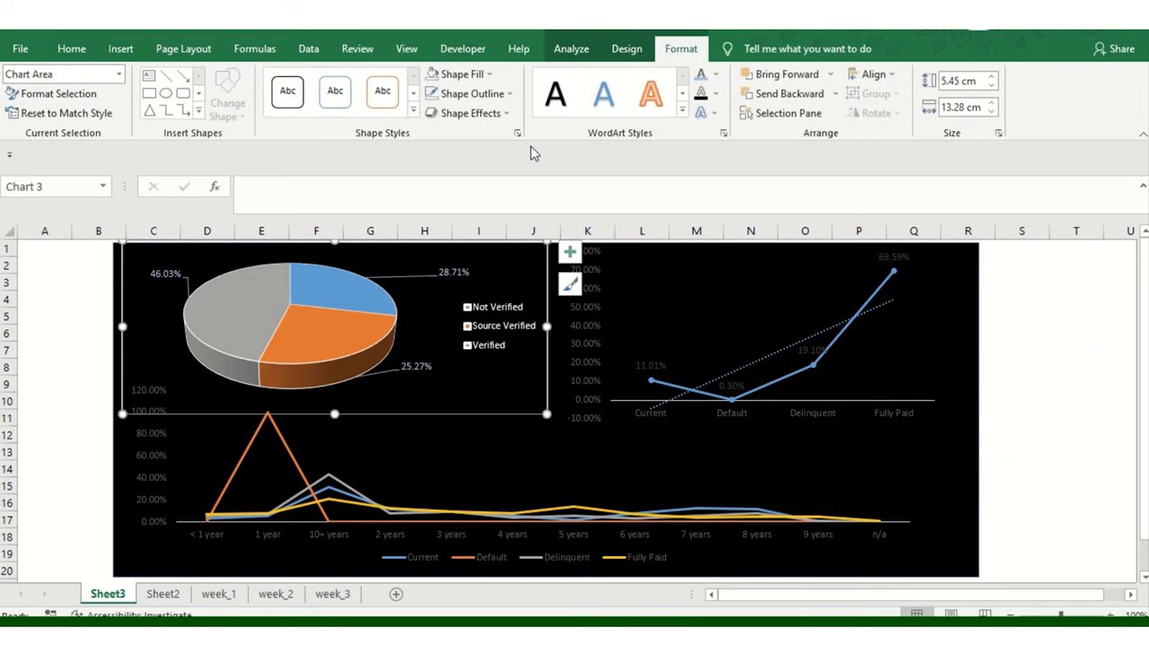
click(502, 93)
click(503, 261)
click(36, 333)
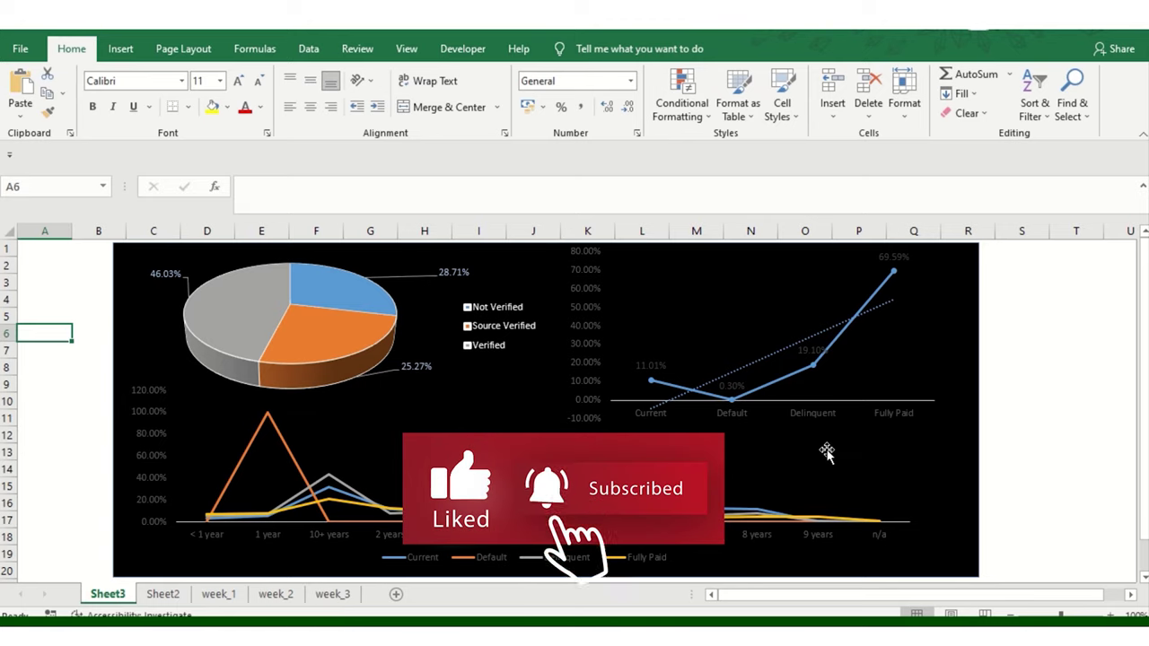
click(579, 339)
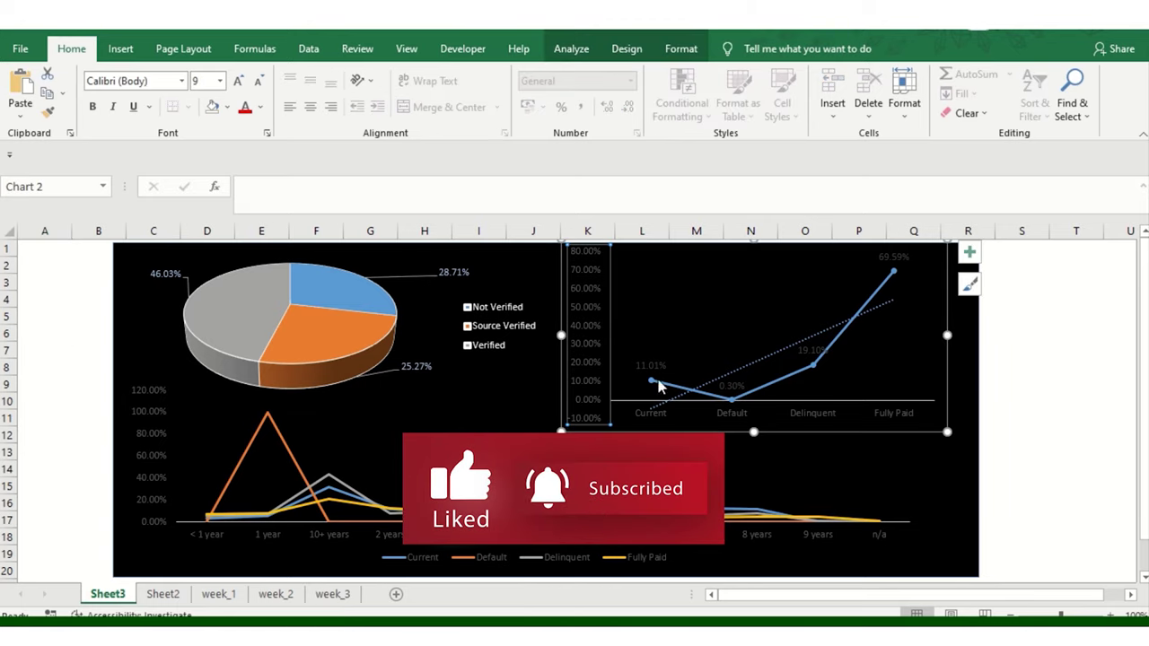
click(839, 473)
scroll(873, 500, down, 1)
click(982, 469)
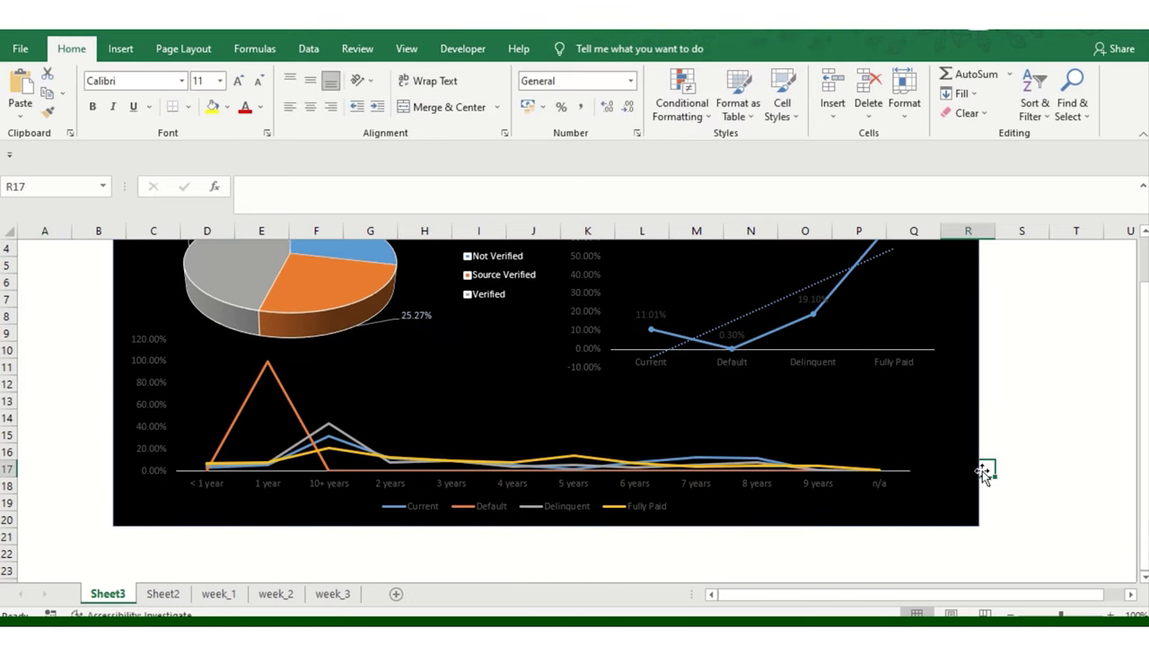
scroll(982, 473, up, 1)
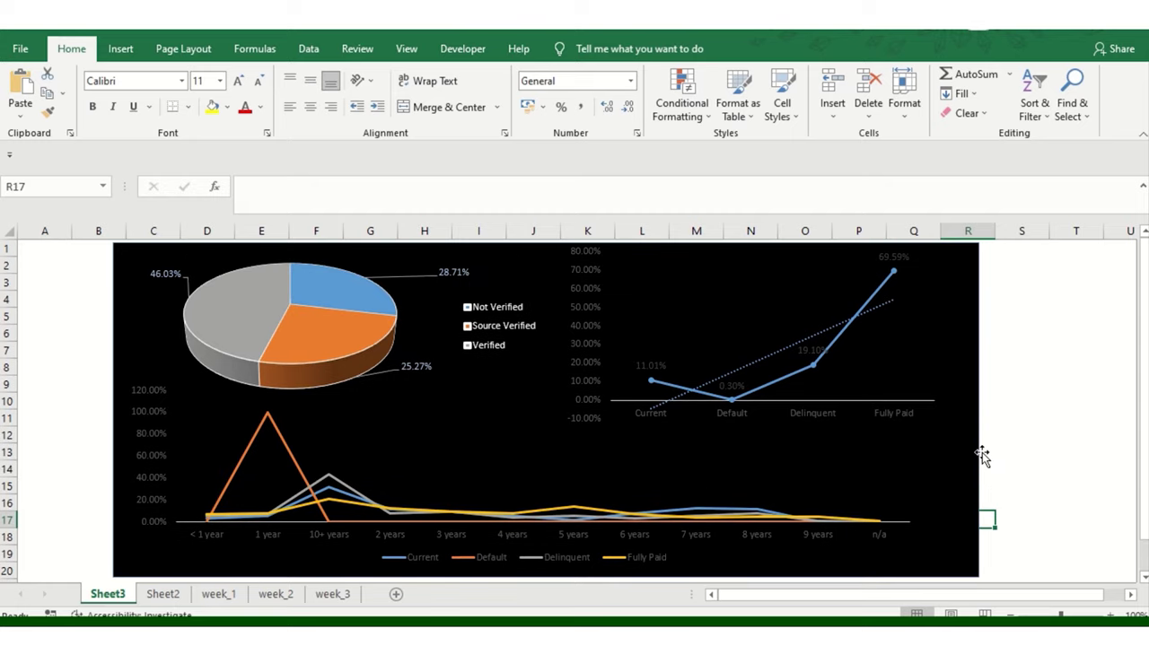
Step: Collapse the formula bar and the ribbon to give the dashboard sheet more room
click(1143, 190)
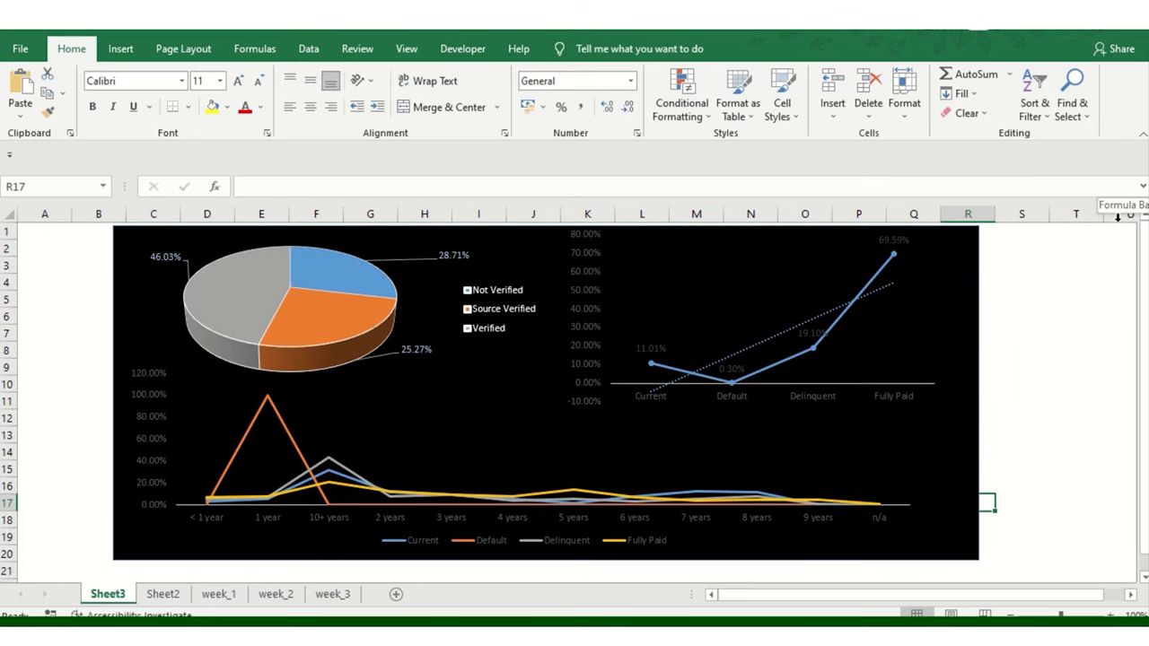
click(1142, 135)
click(1085, 270)
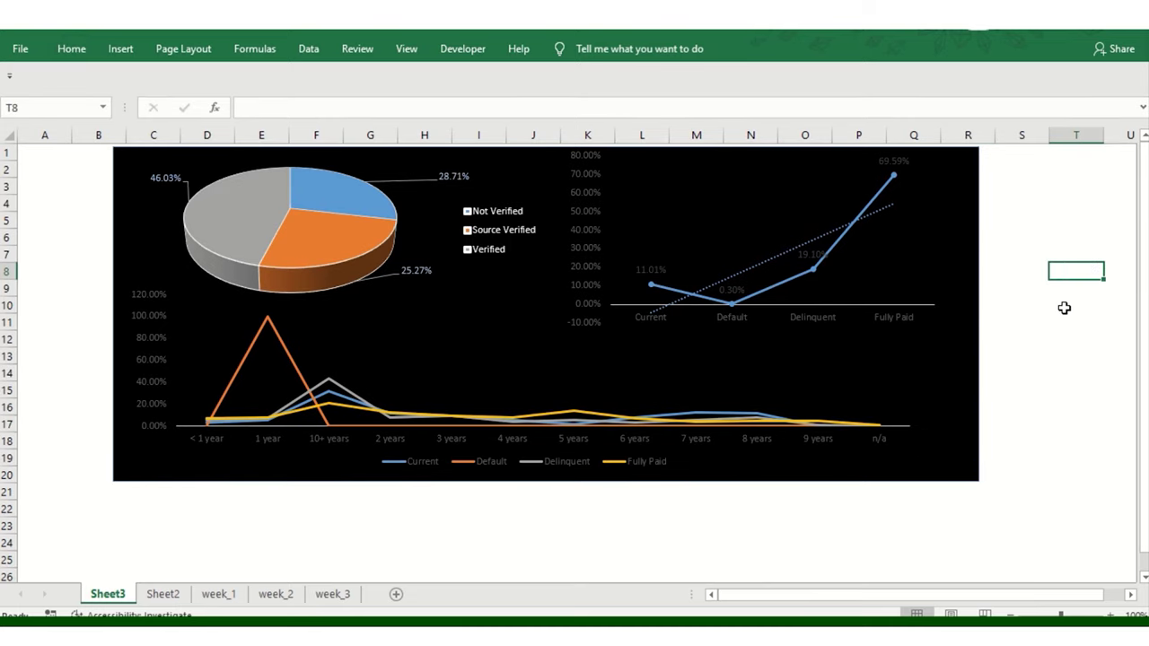
click(1060, 251)
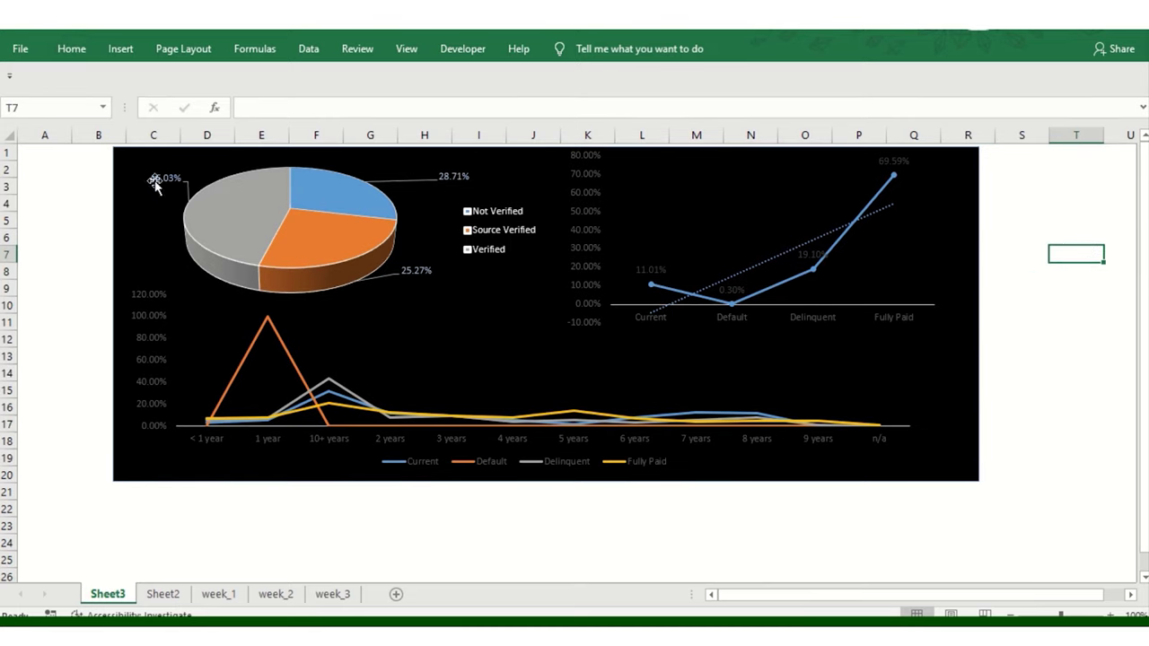
drag(77, 152, 347, 414)
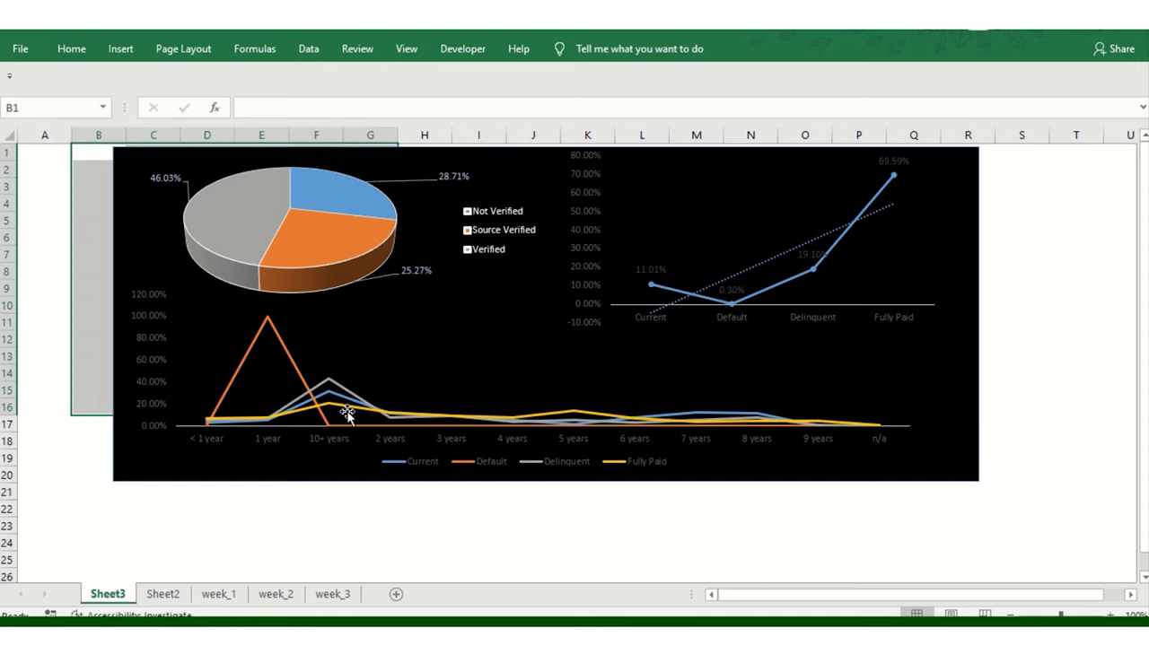
click(1022, 279)
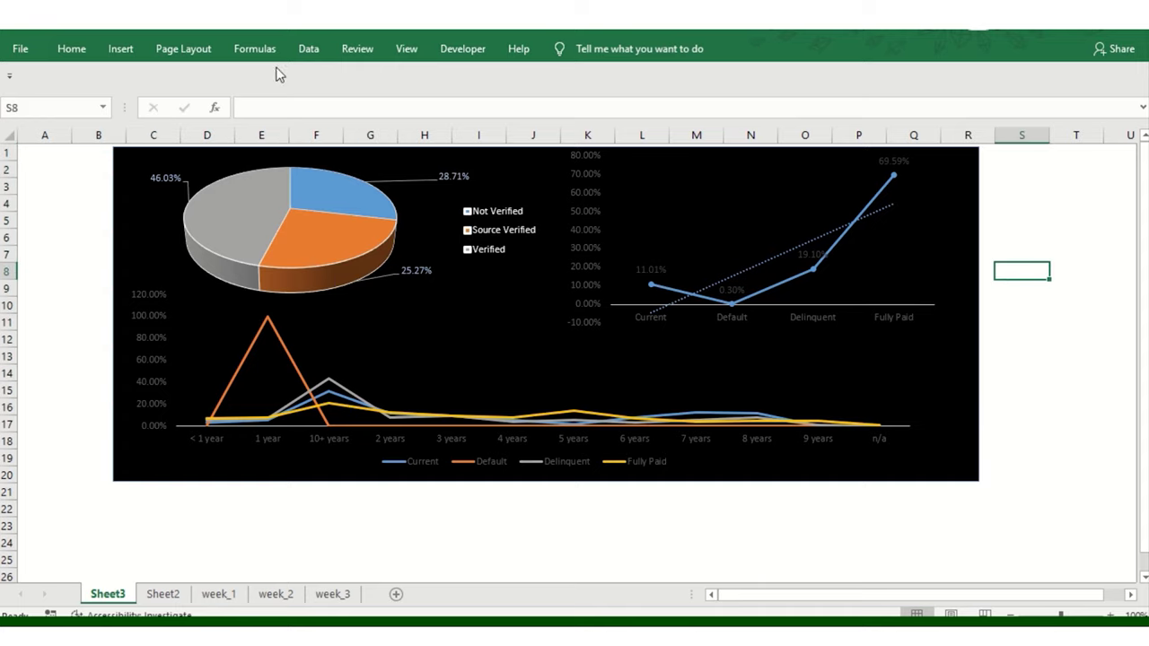
click(121, 50)
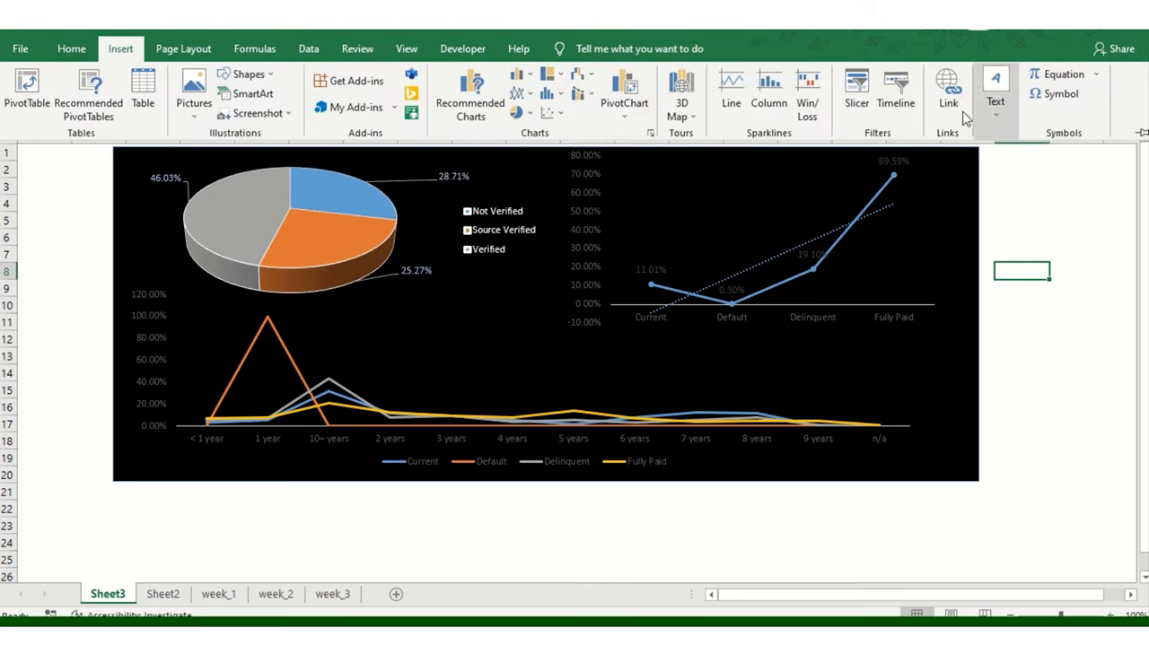
click(857, 89)
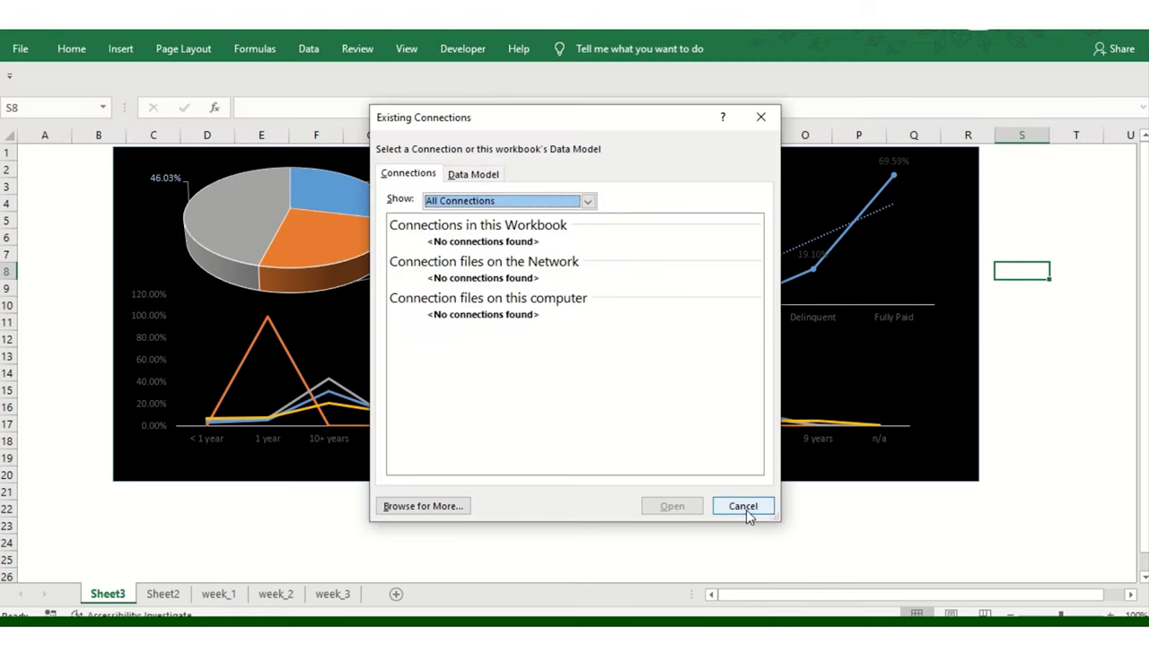
click(743, 507)
click(275, 229)
click(164, 601)
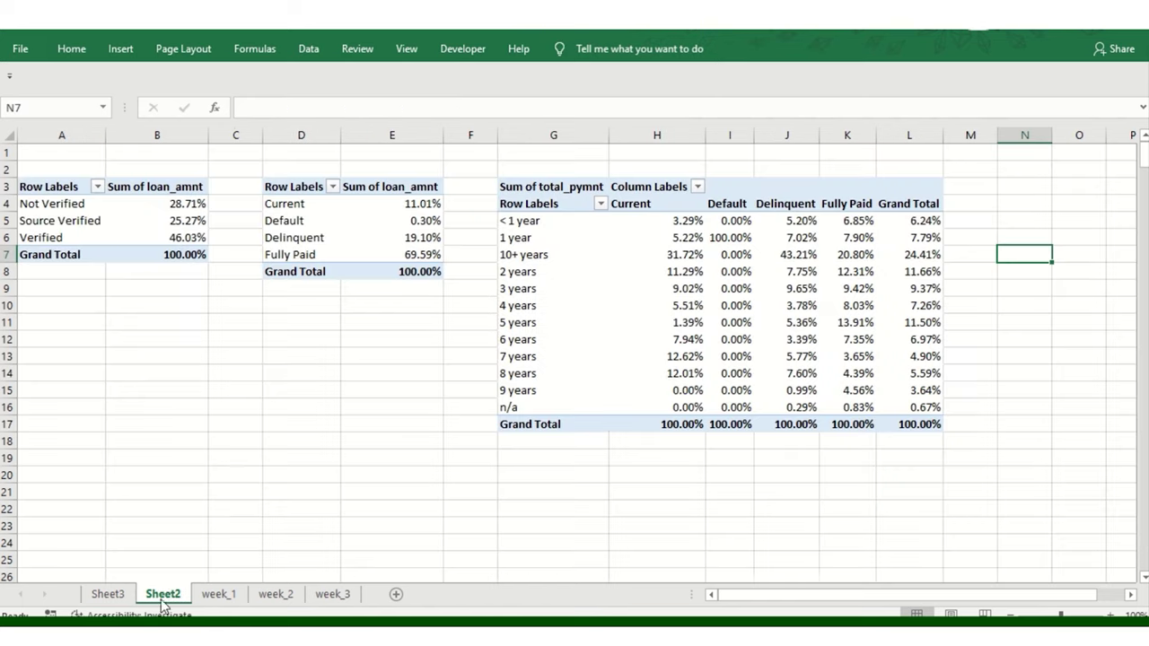
click(331, 235)
click(296, 206)
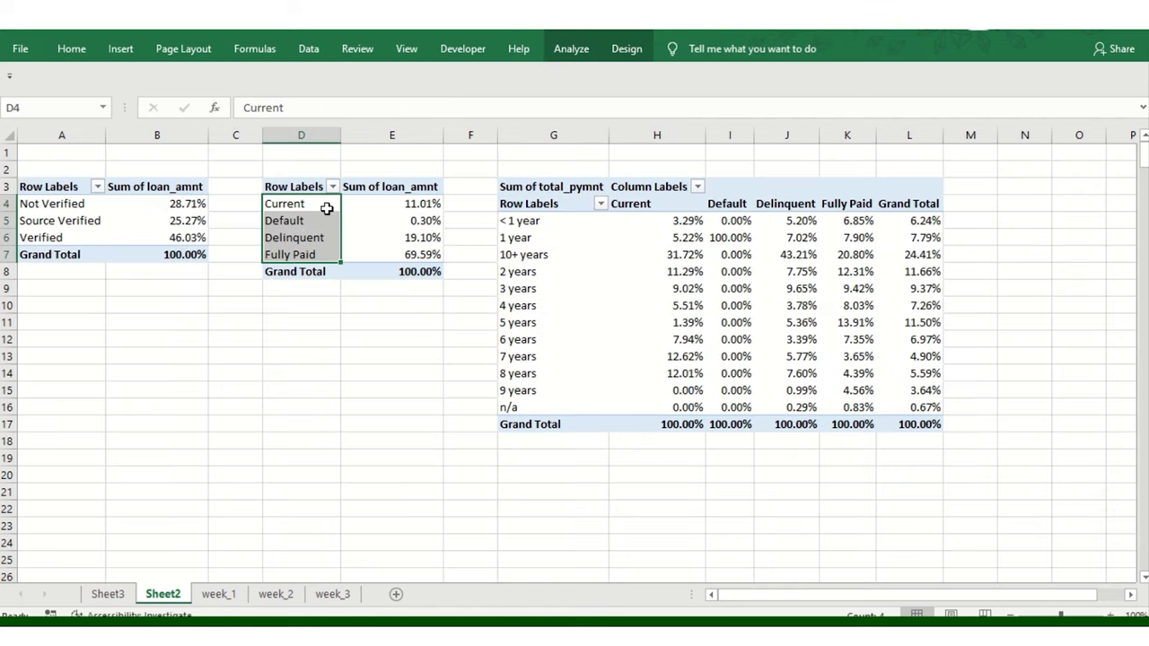
click(326, 209)
click(120, 49)
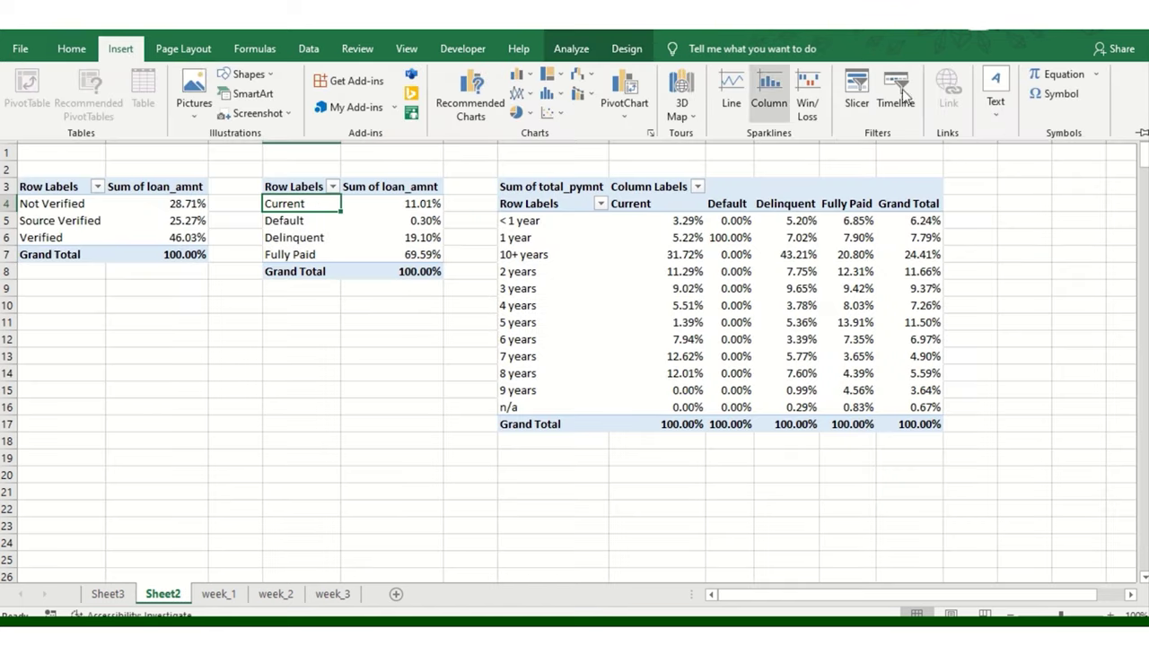
click(859, 95)
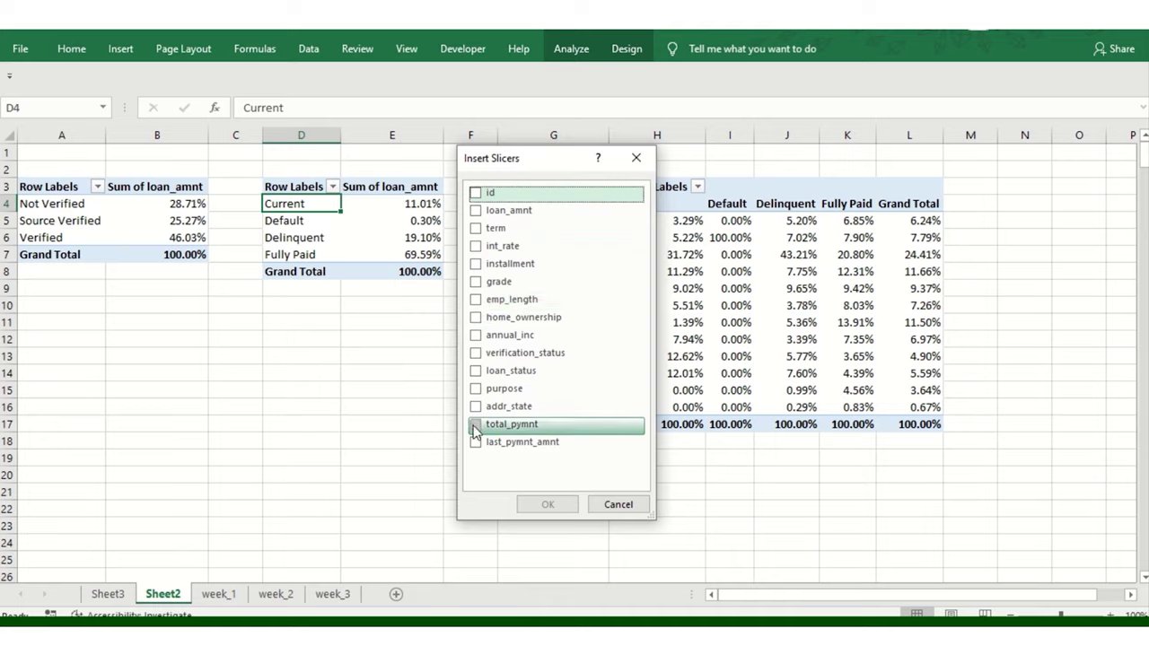
click(617, 505)
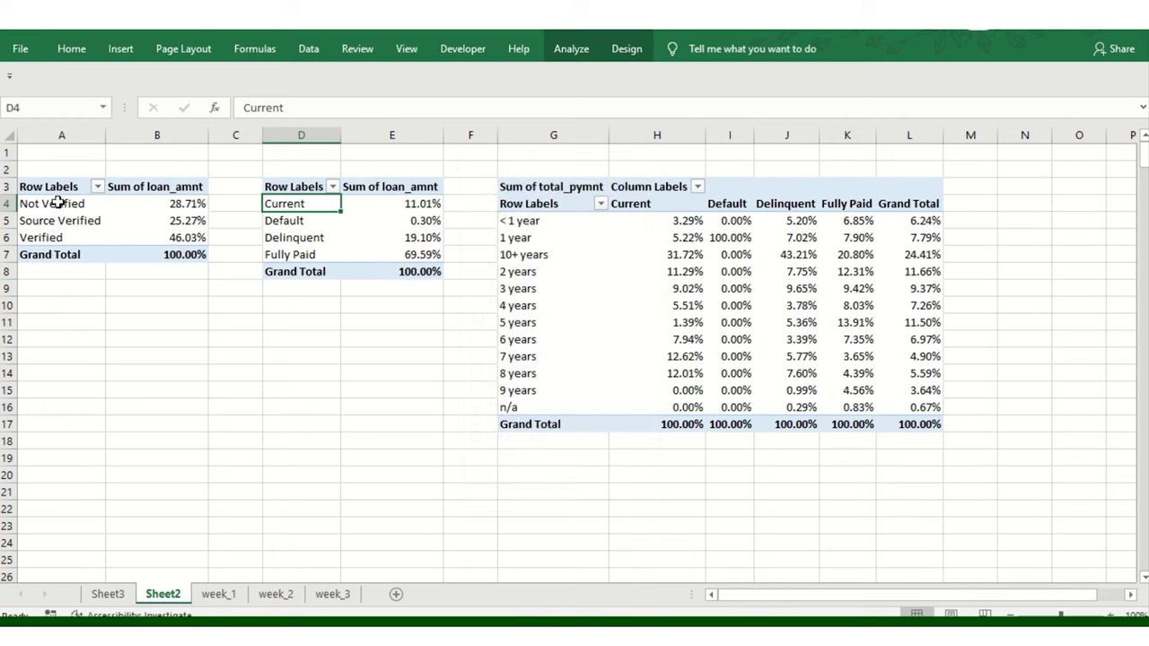
Step: Check on the week_1 sheet which values the verification_status and home_ownership filters offer
drag(56, 205, 56, 222)
click(216, 594)
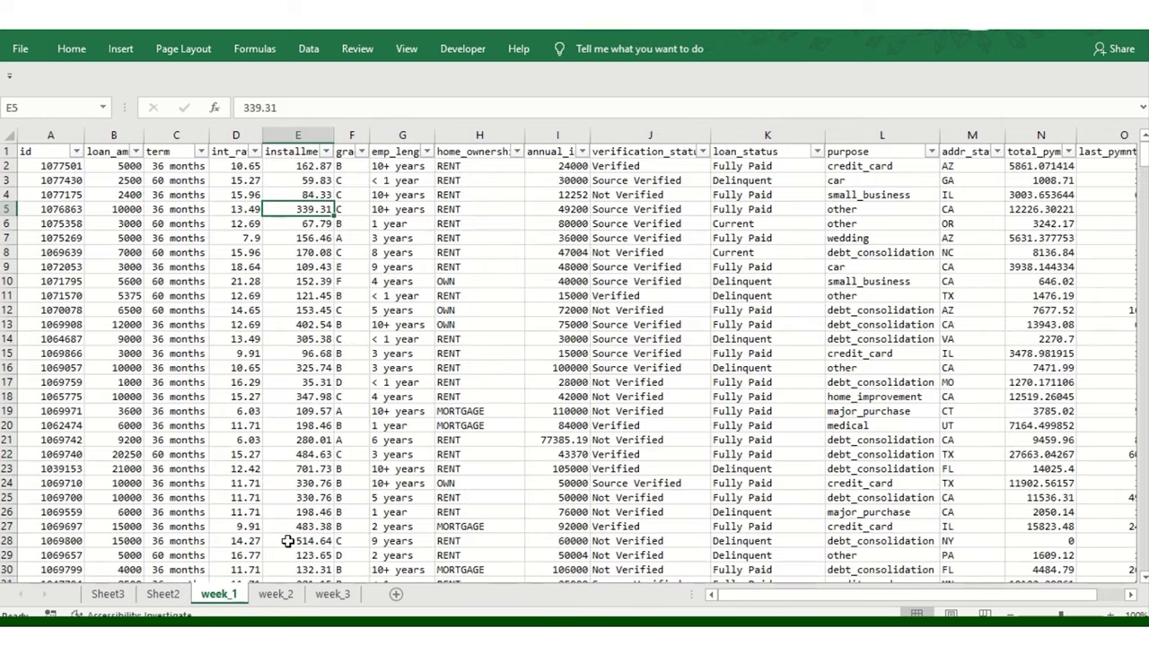
click(630, 209)
click(702, 151)
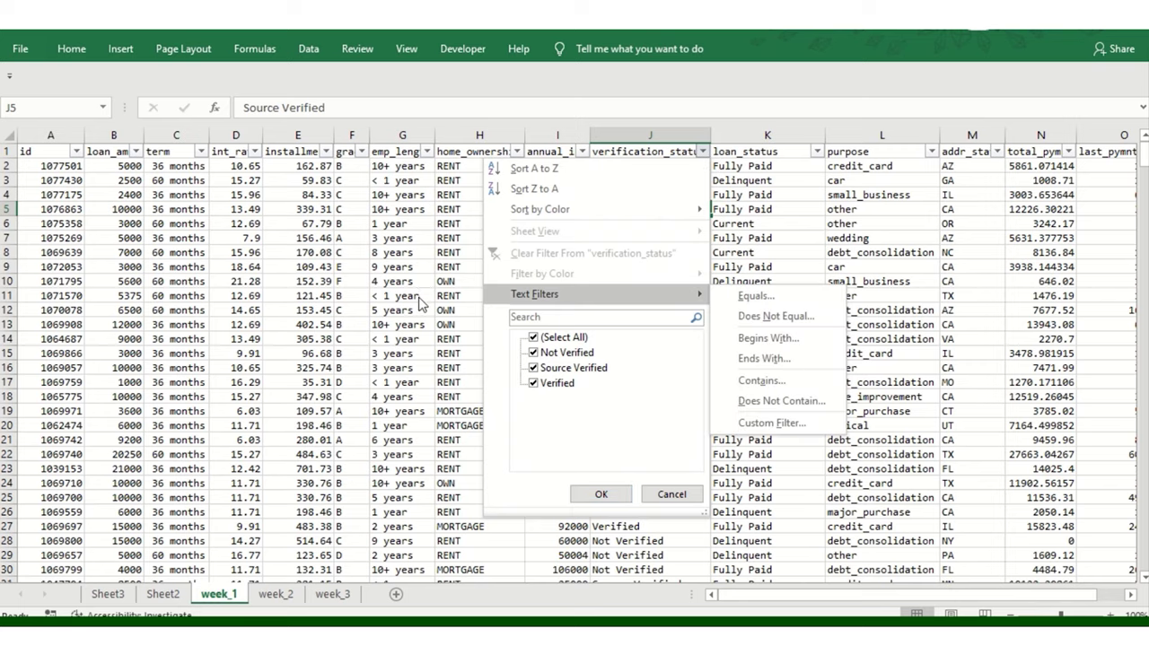
click(446, 279)
click(516, 151)
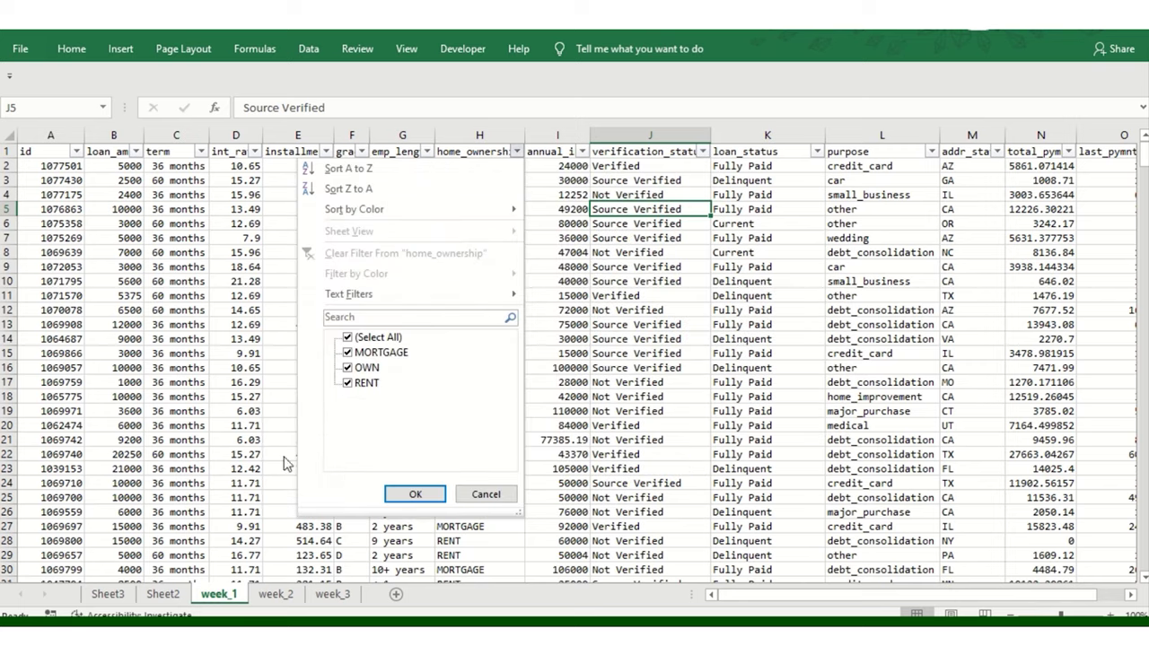
click(175, 582)
Step: Open the slicer field selection for the employment-length pivot table on Sheet2
click(163, 595)
click(375, 288)
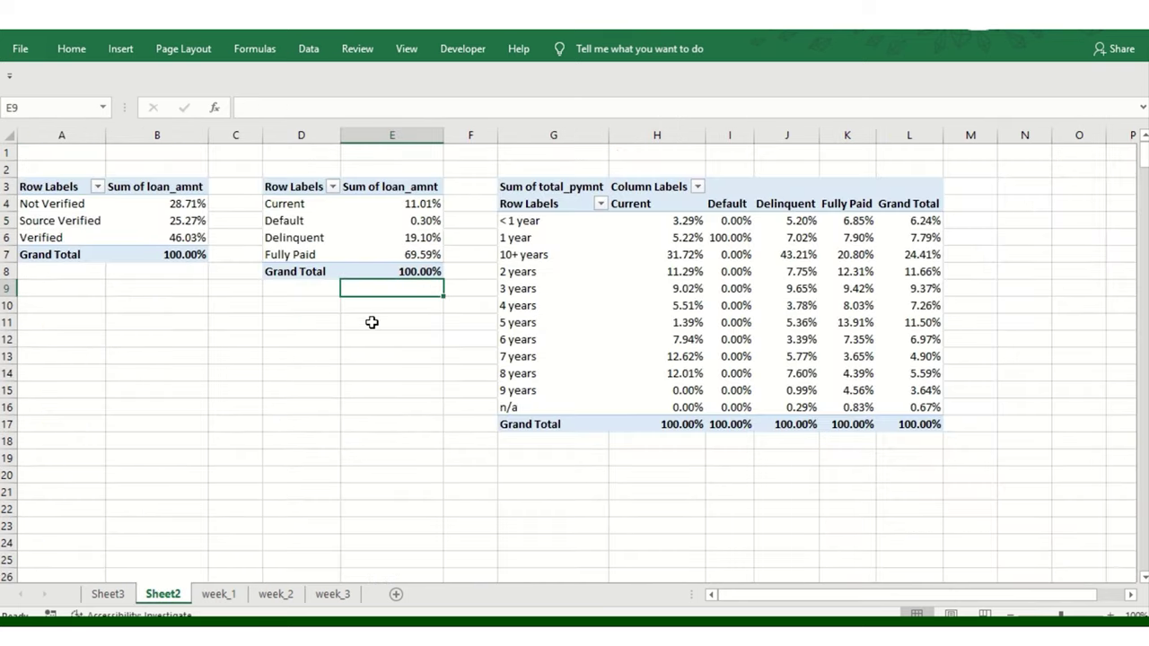
click(361, 352)
click(120, 49)
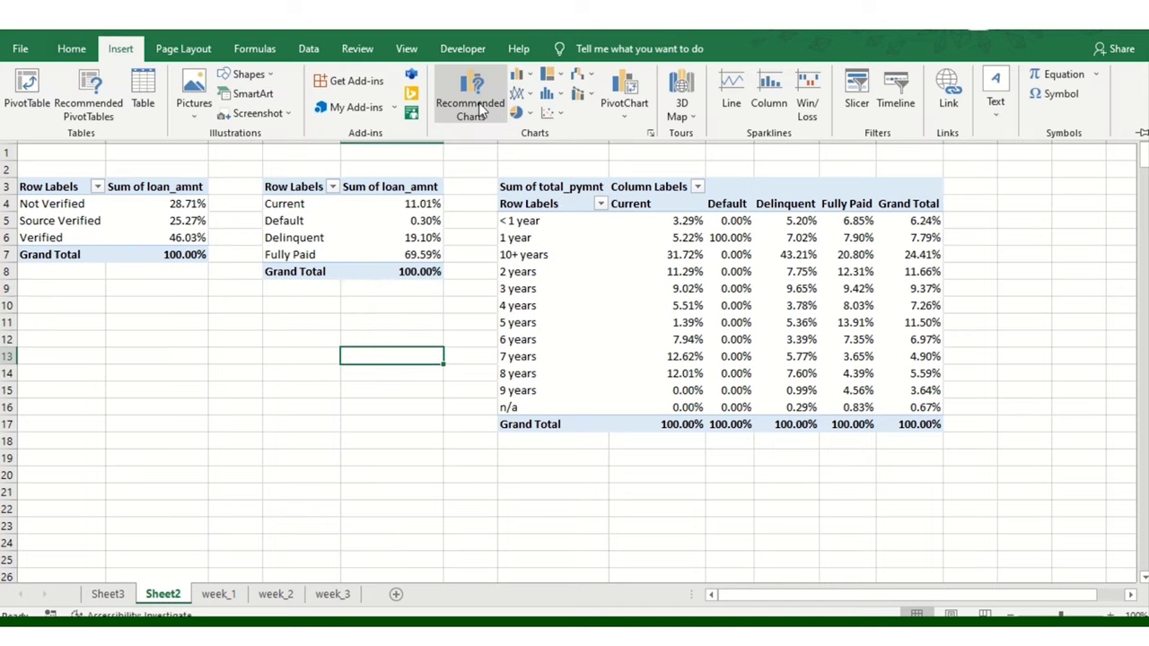
click(539, 271)
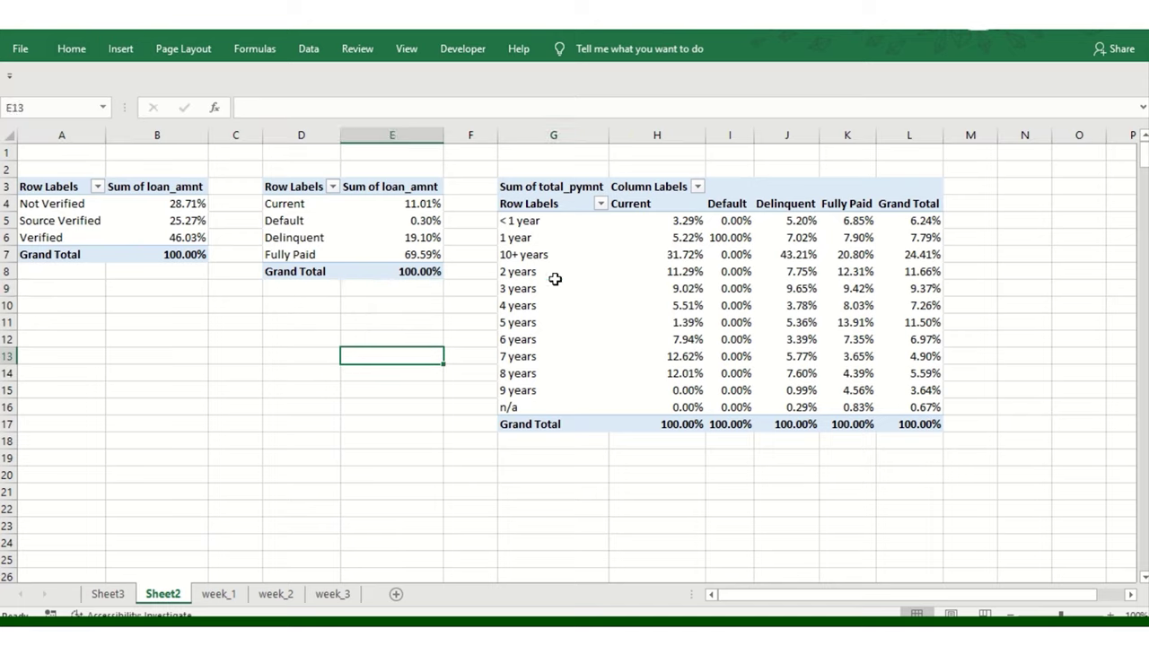
click(114, 45)
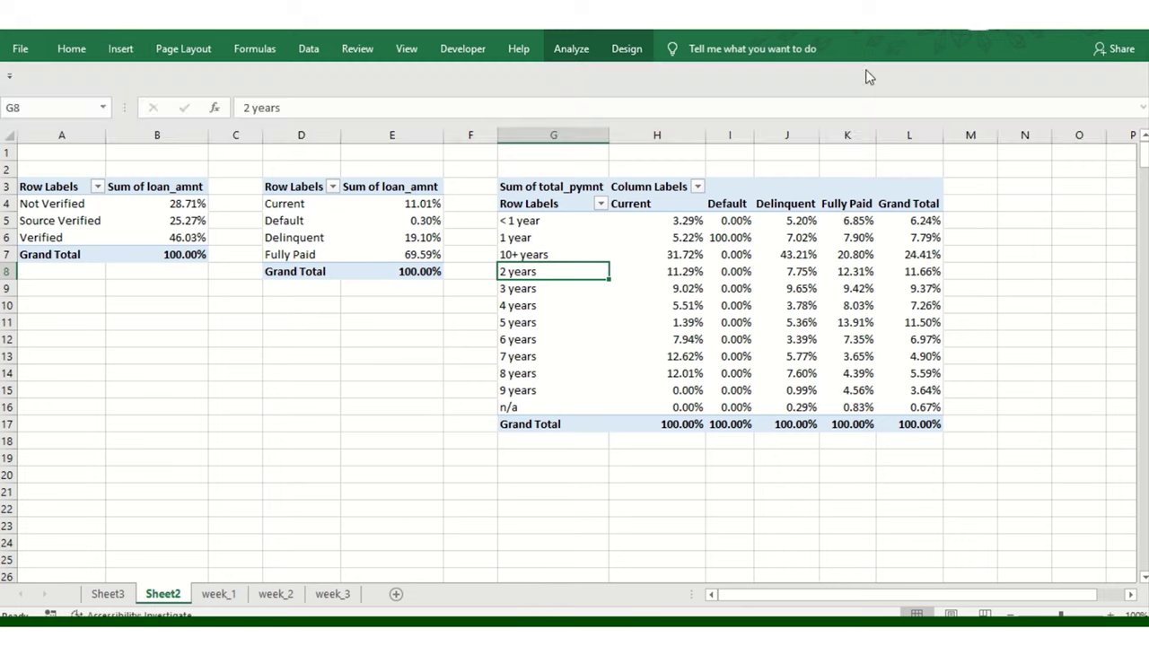
key(alt+j)
key(t)
key(s)
key(f)
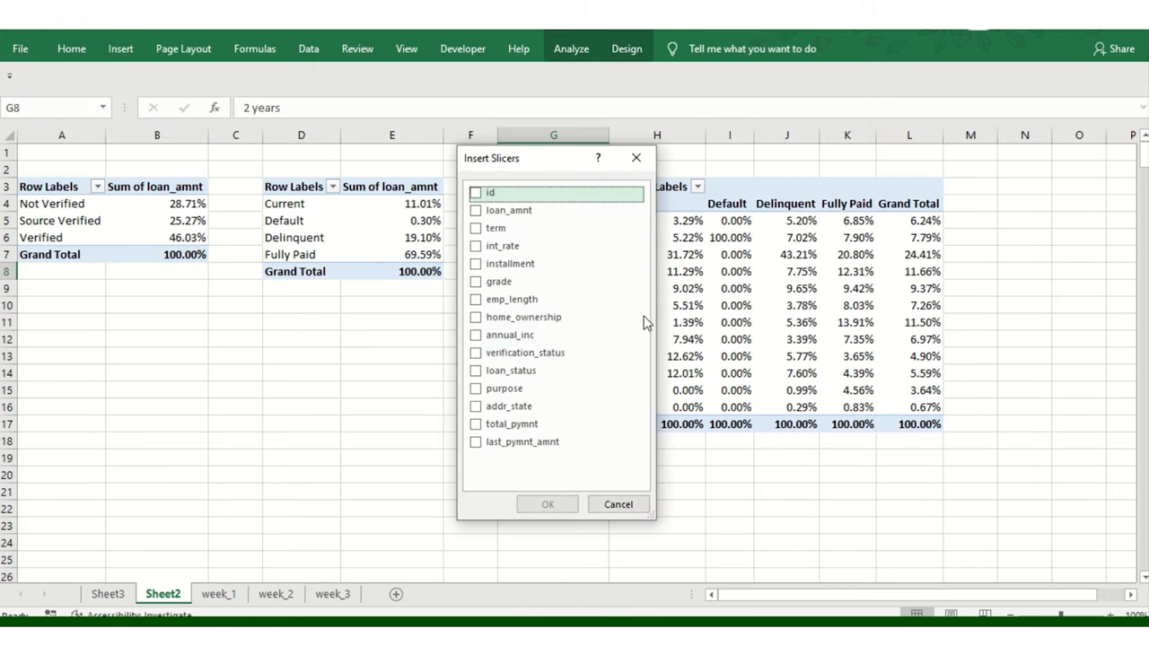
Step: Insert slicers for the home_ownership and verification_status fields only
click(487, 270)
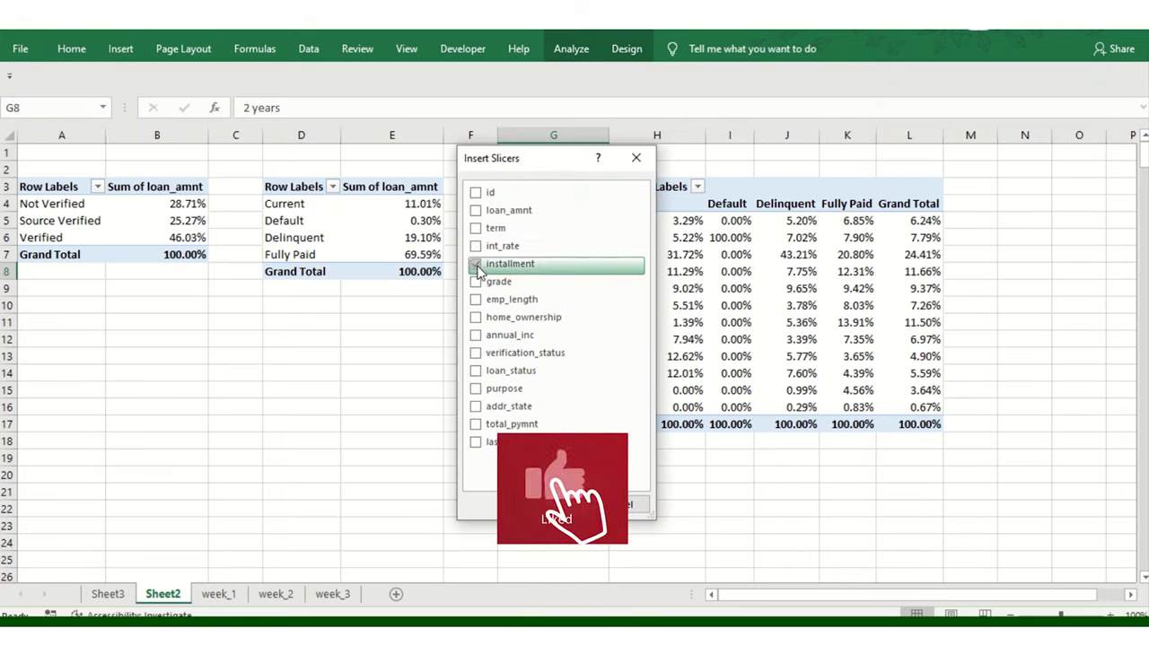
click(502, 317)
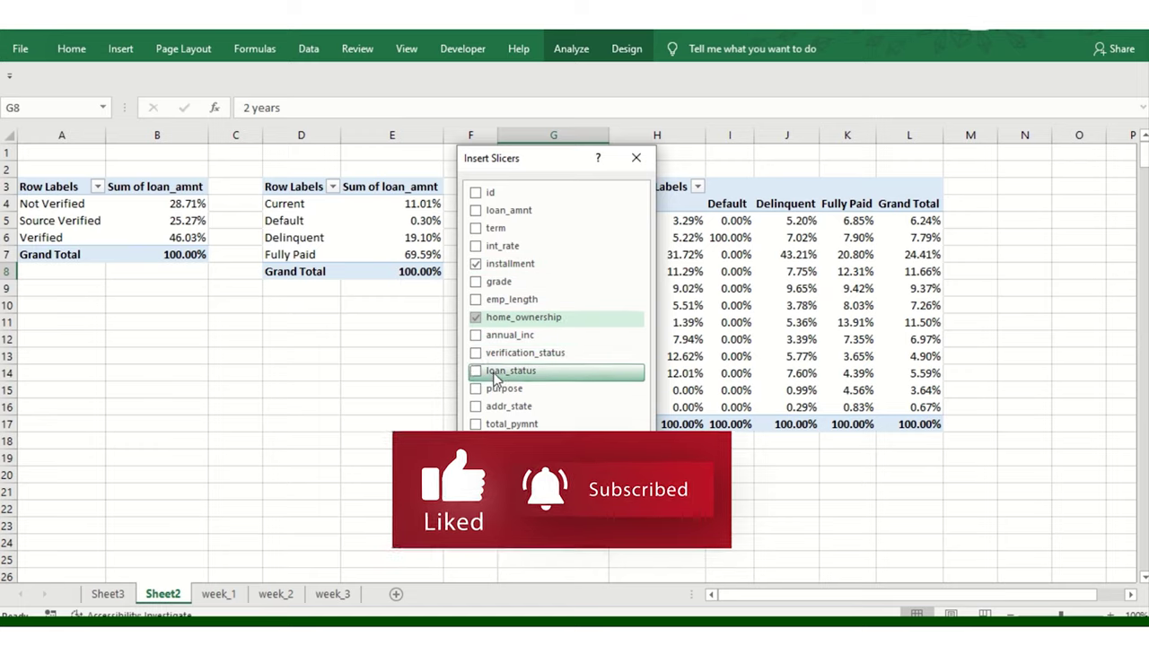
click(489, 353)
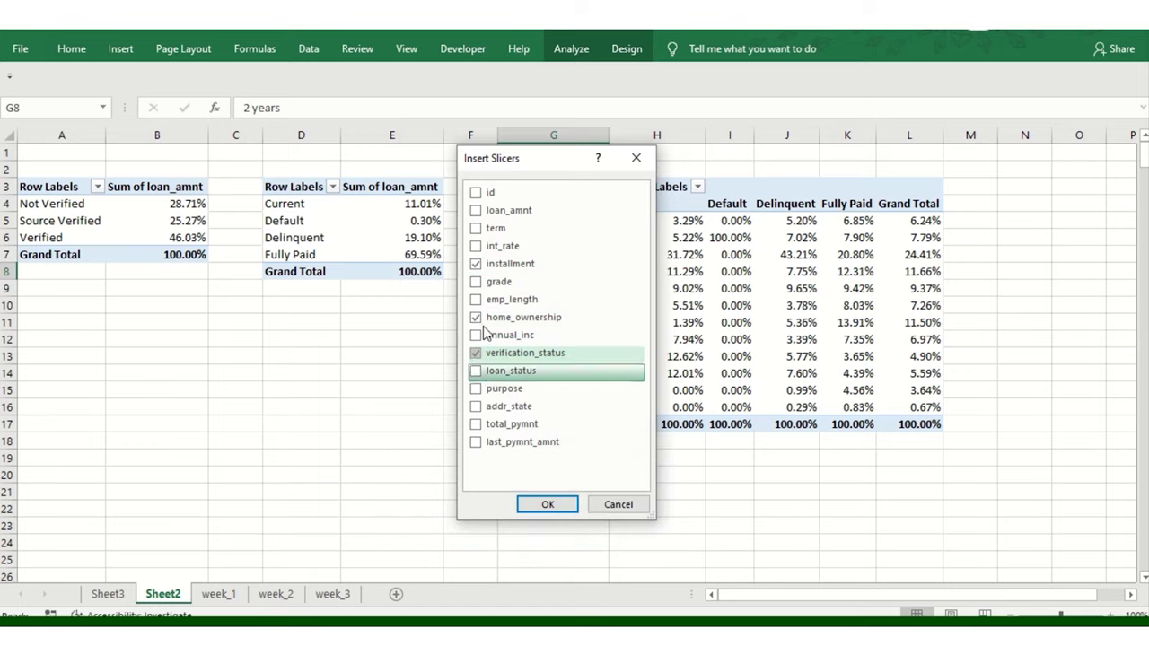
click(476, 264)
click(548, 504)
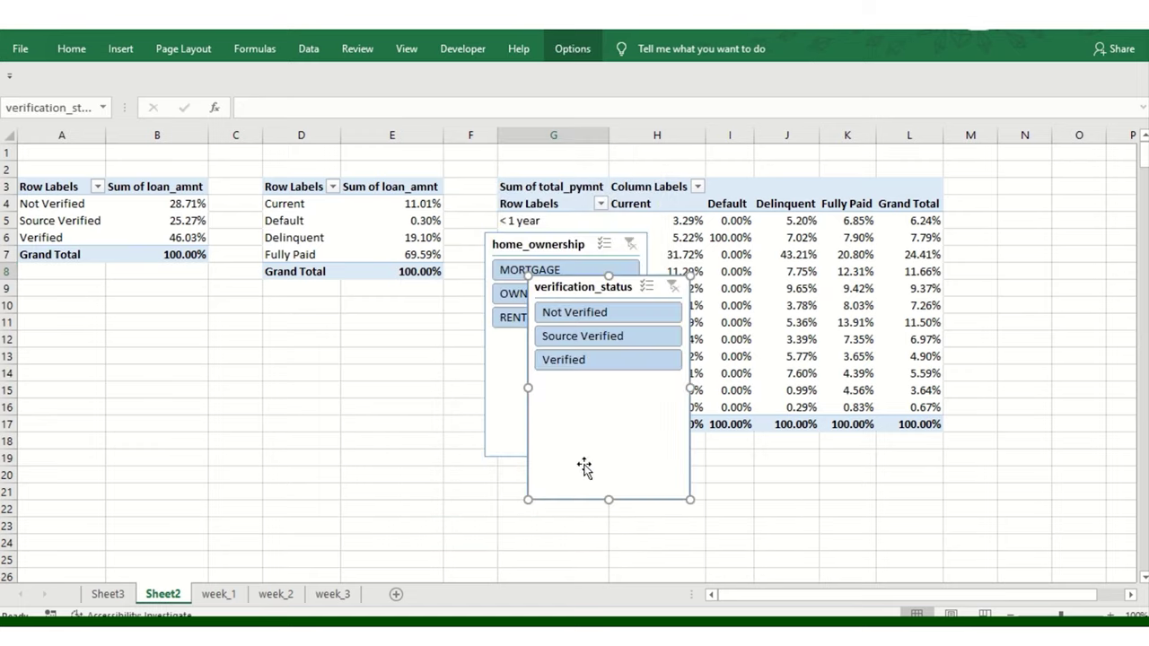
Step: Cut the home_ownership and verification_status slicers from Sheet2 and paste them onto the dashboard on Sheet3
drag(605, 287, 700, 297)
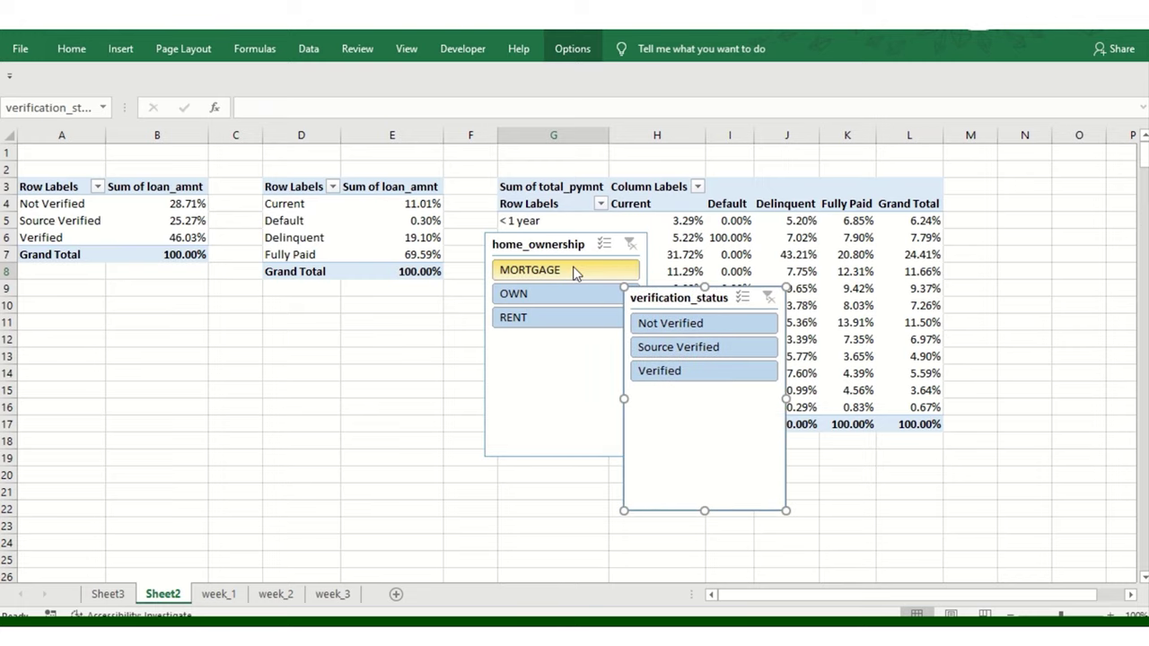
ctrl+click(539, 245)
key(Delete)
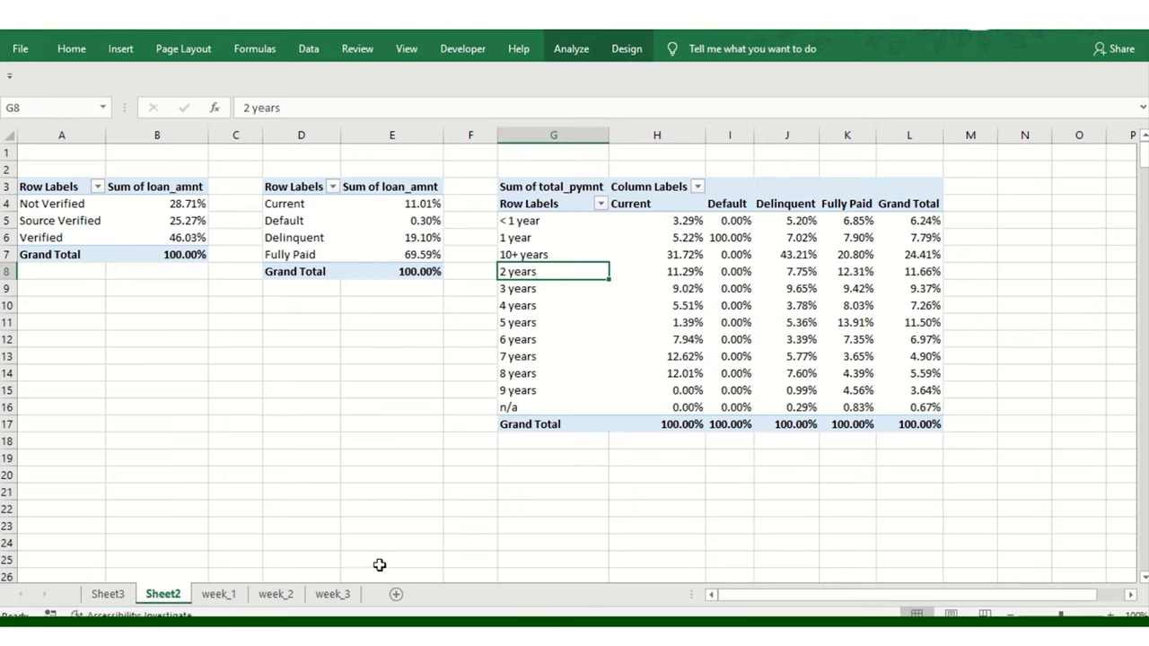
click(117, 595)
click(108, 409)
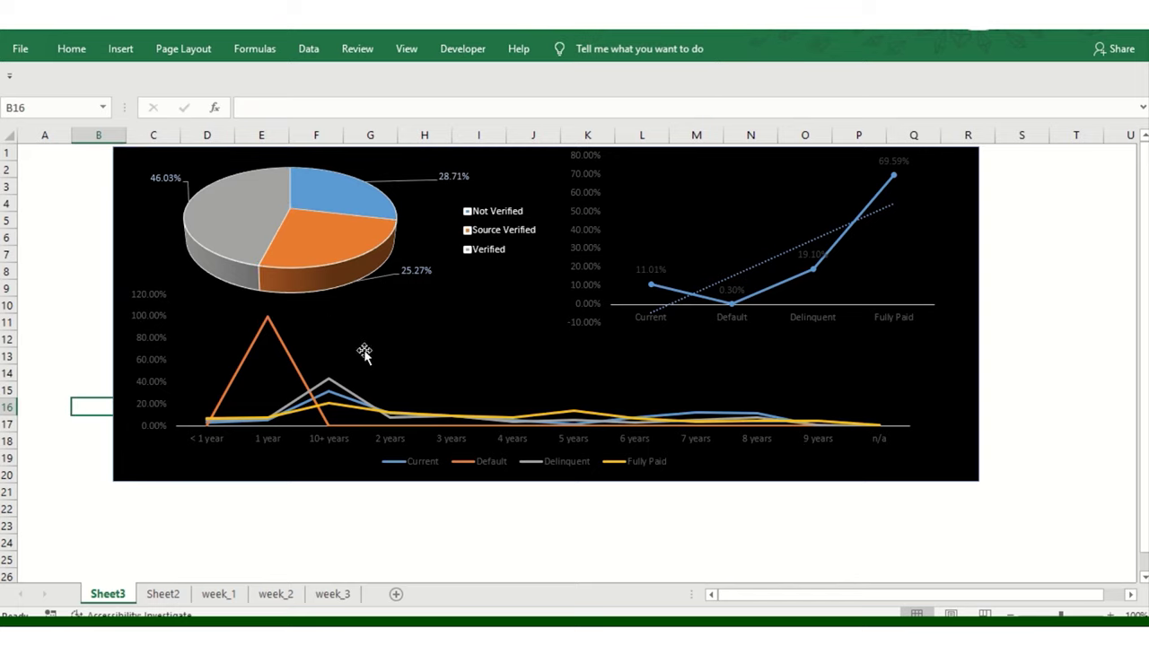
key(ctrl+v)
Step: Move both slicers together to the middle of the dashboard, then select only the verification_status slicer
drag(302, 464, 578, 406)
click(637, 523)
click(521, 529)
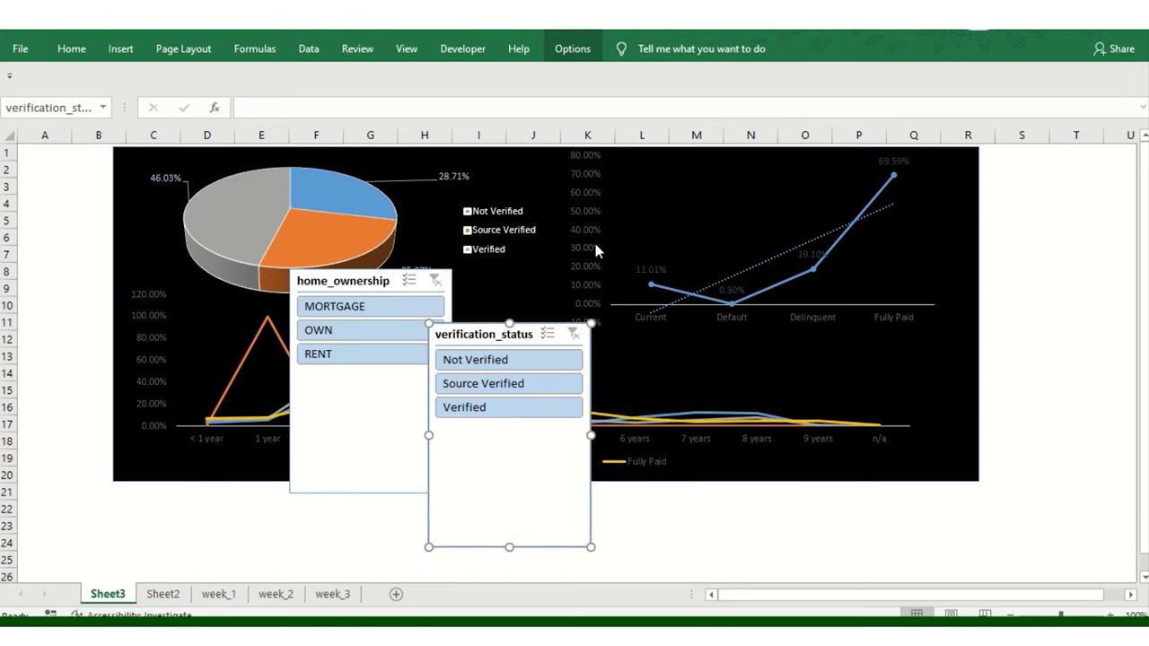
Step: Arrange the verification_status slicer's buttons in 3 columns
click(575, 57)
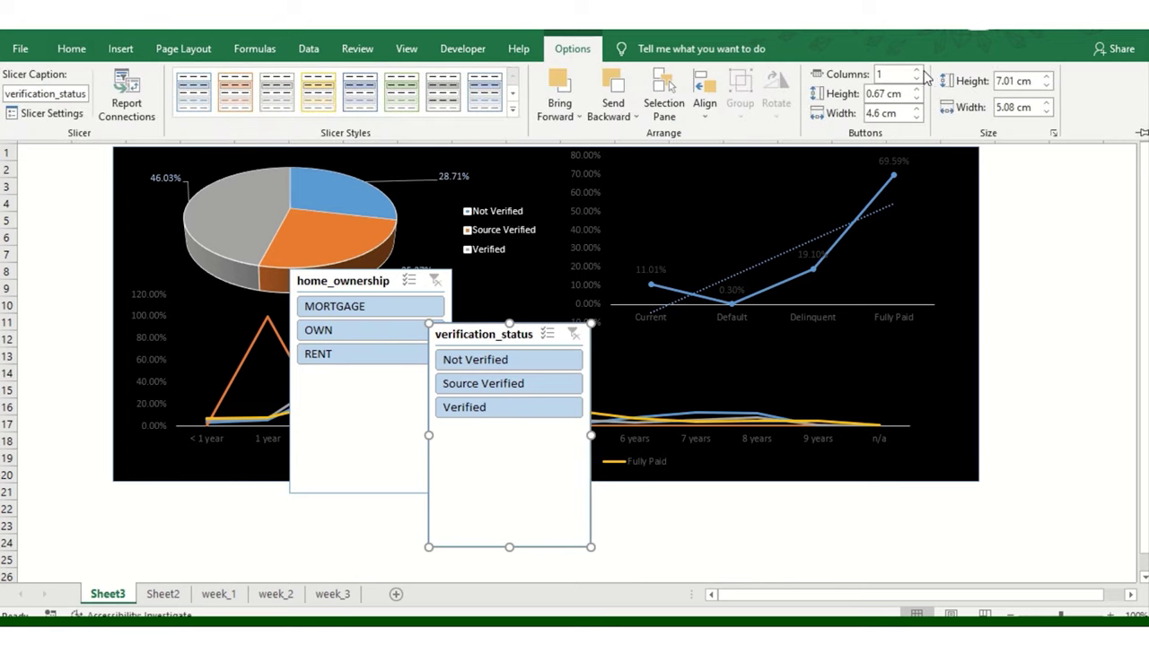
click(916, 70)
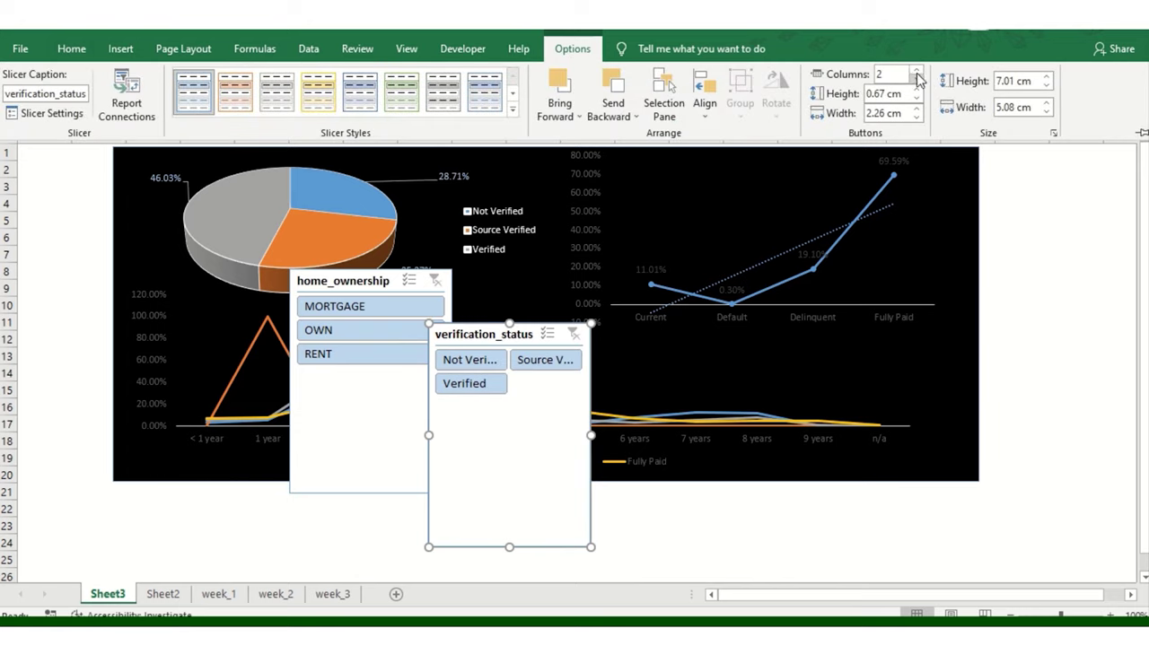
click(916, 70)
Step: Widen and shorten the verification_status slicer to a single button row and place it below the employment-length chart, aligned with the dashboard's right edge
click(592, 437)
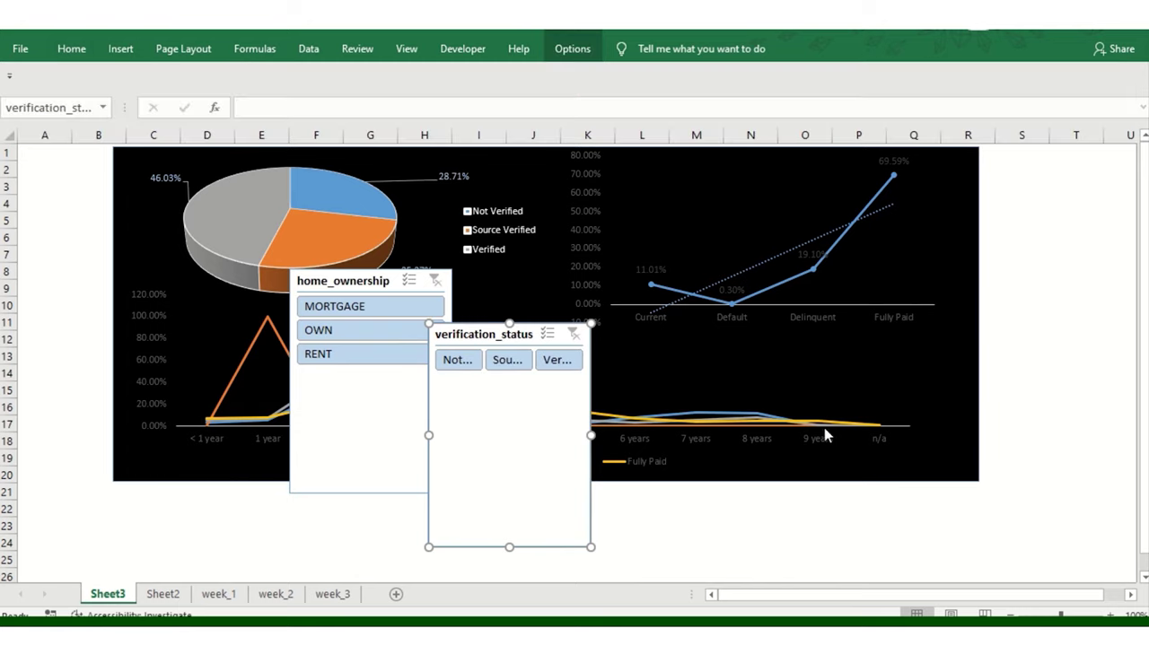
drag(594, 436, 903, 436)
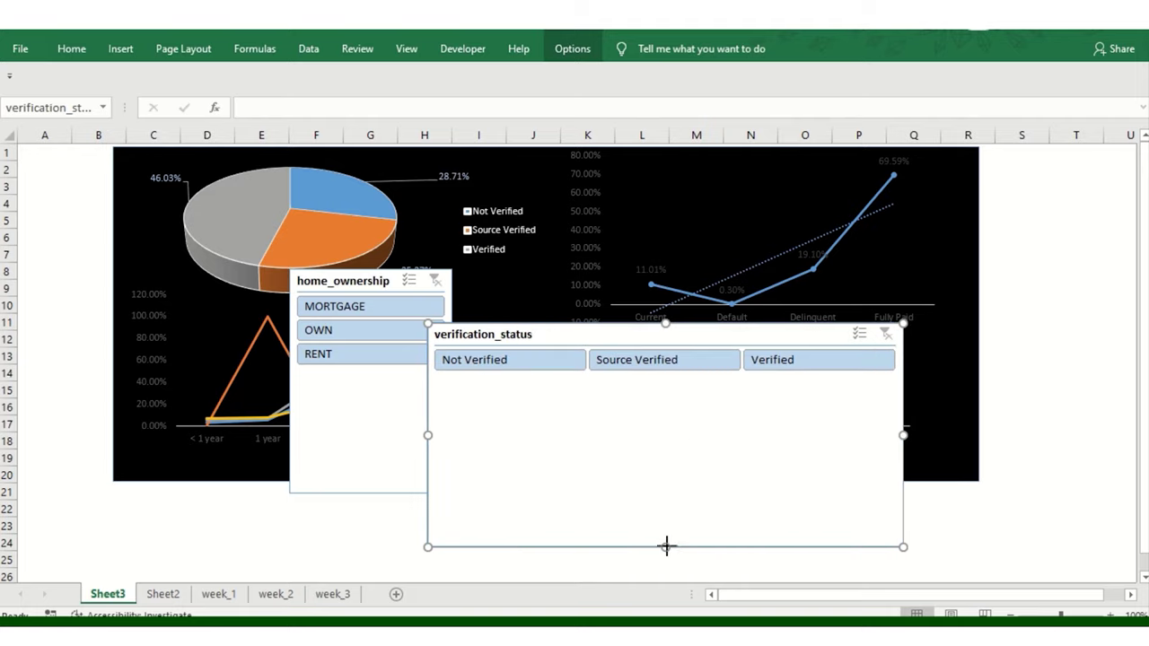
drag(665, 546, 689, 396)
drag(709, 338, 772, 505)
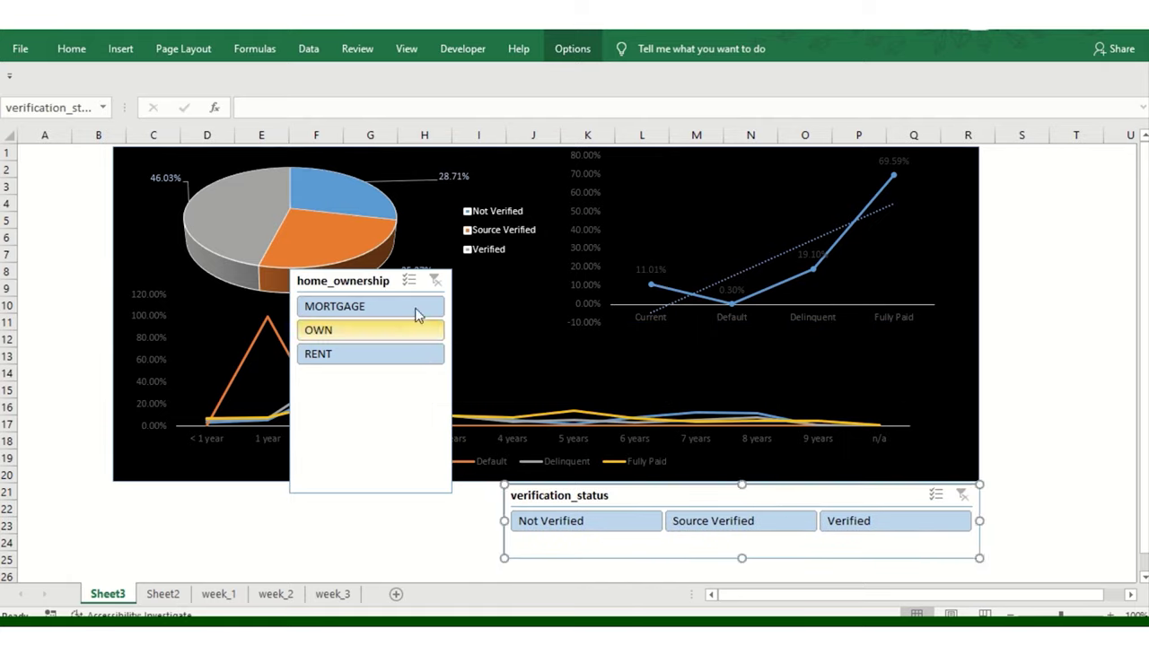
Step: Move the home_ownership slicer to the dashboard's lower-left area and arrange its buttons in 3 columns
drag(366, 281, 189, 411)
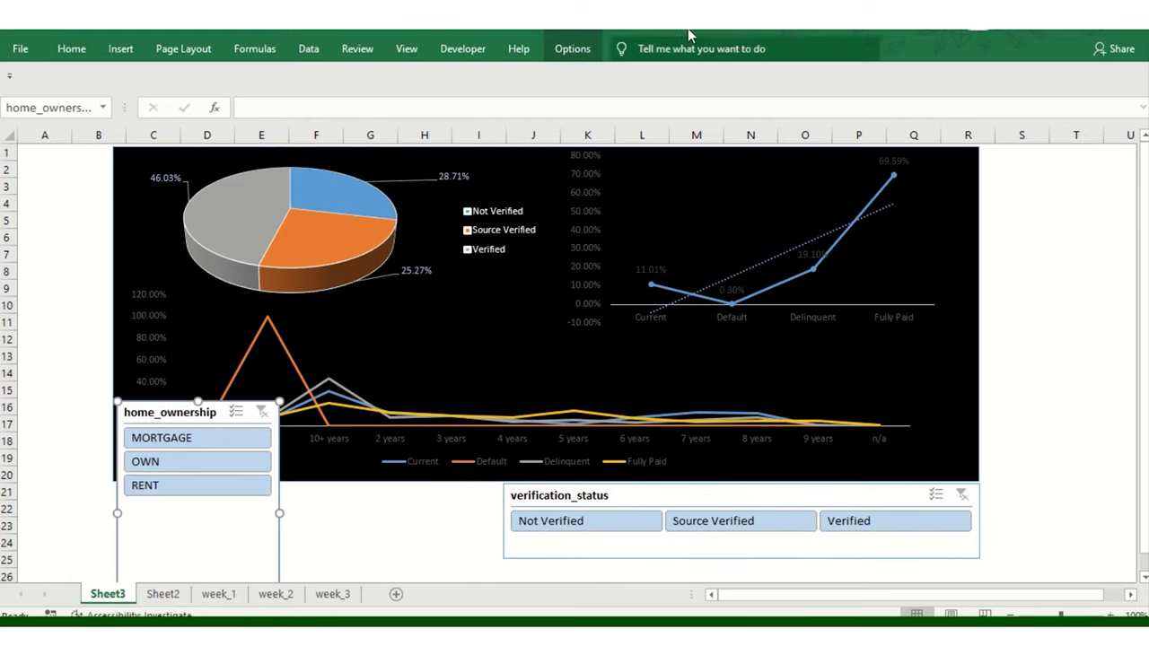
click(575, 48)
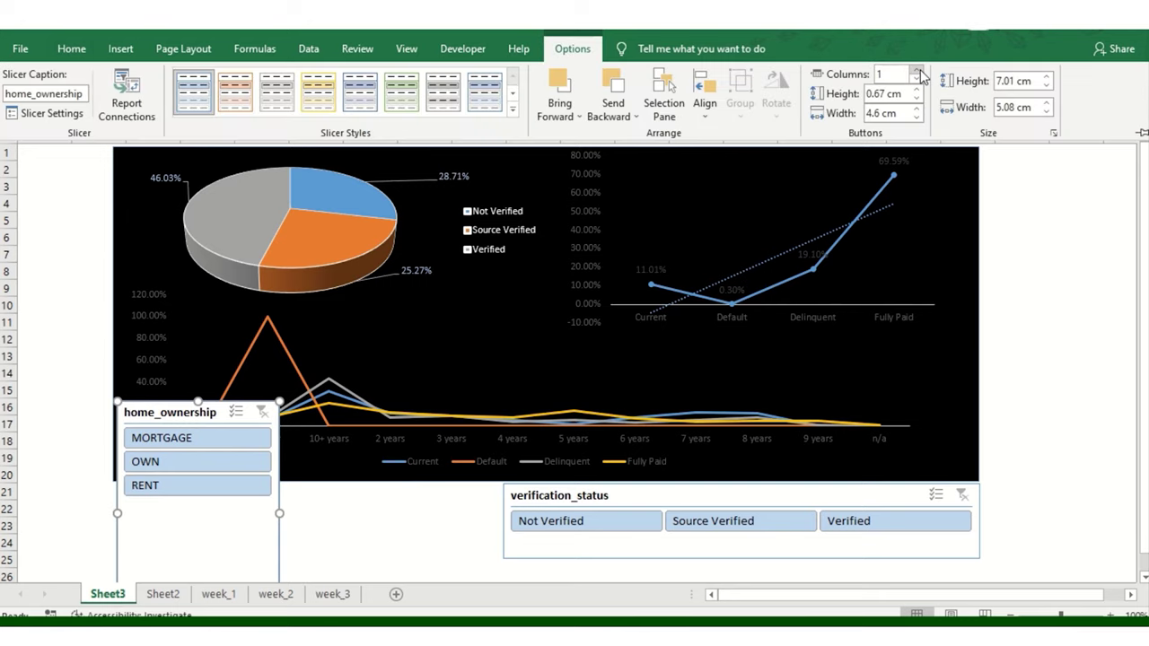
click(917, 70)
click(917, 70)
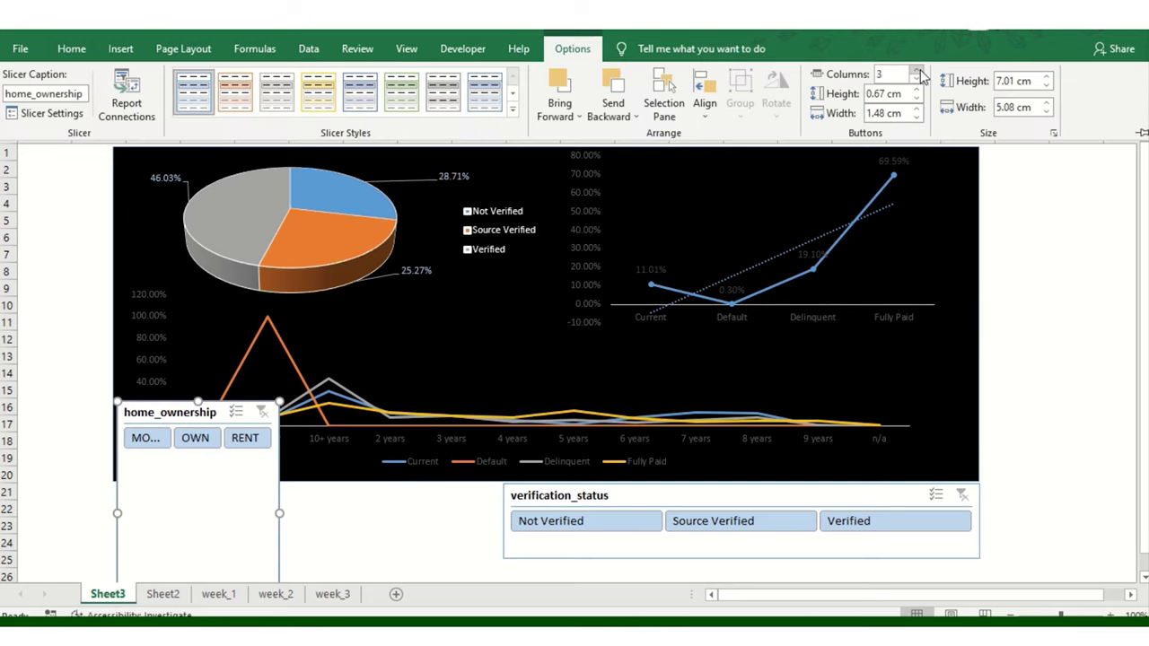
Step: Widen and shorten the home_ownership slicer to one button row and place it below the charts, aligned with the dashboard's left edge
click(278, 511)
drag(284, 515, 464, 514)
drag(315, 408, 316, 311)
drag(288, 528, 308, 370)
drag(342, 323, 341, 504)
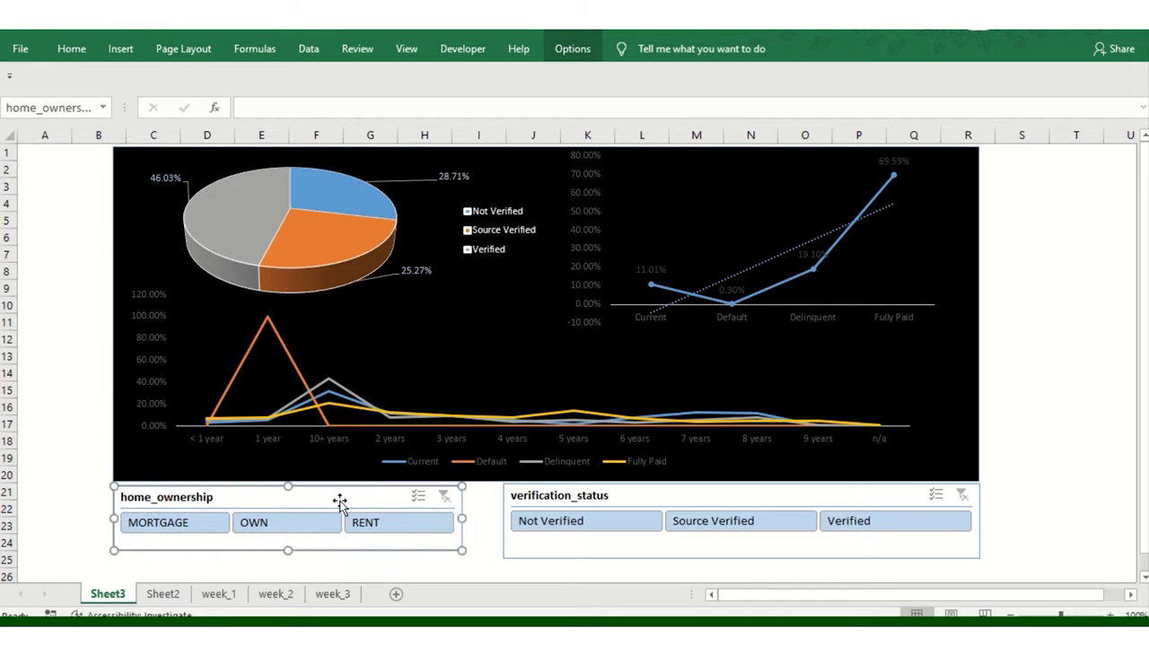
Step: Extend the home_ownership slicer up to the verification_status slicer and trim the latter's height so both line up
drag(466, 518, 498, 518)
click(518, 556)
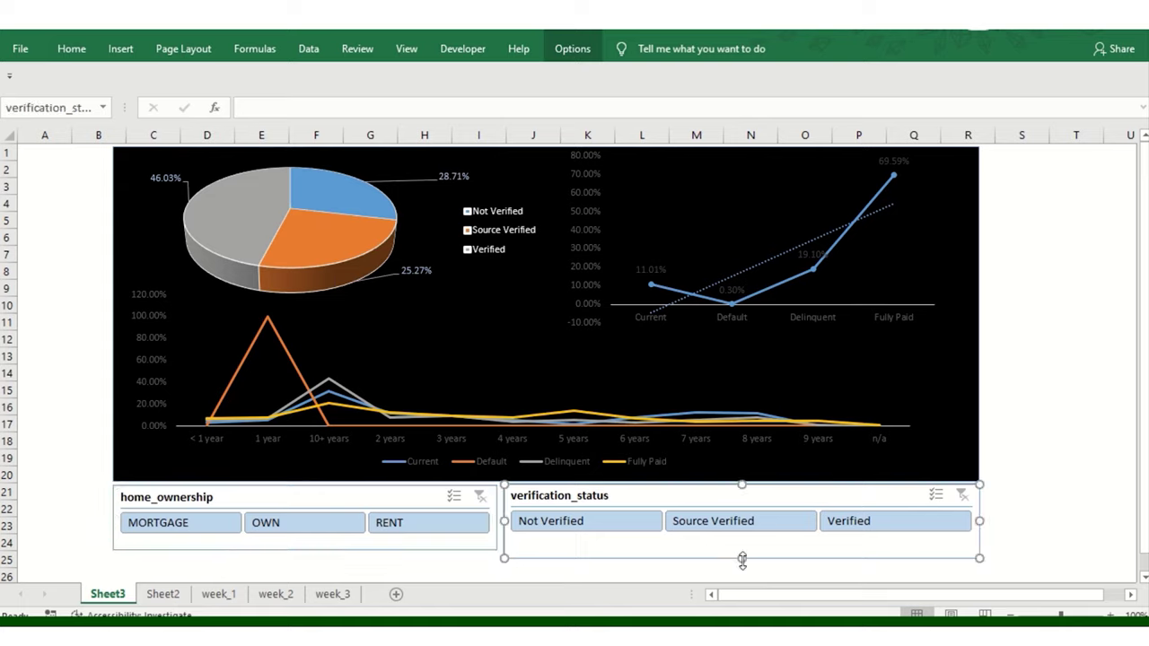
drag(743, 559, 743, 553)
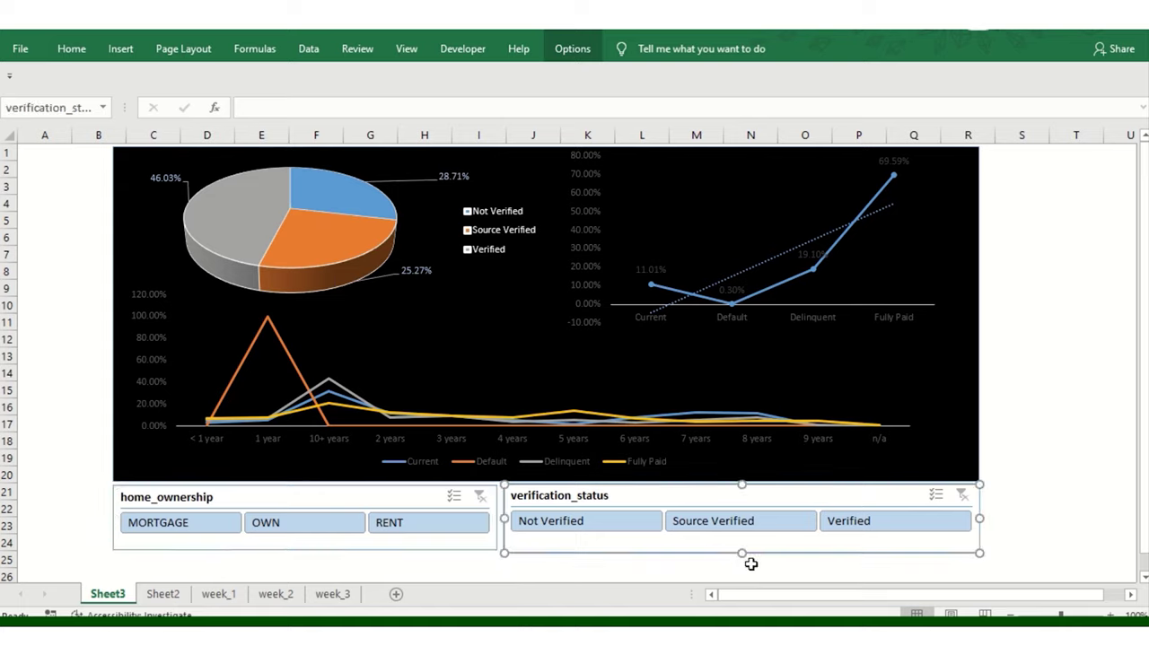
Step: Connect the home_ownership slicer to PivotTable2 and PivotTable3 in addition to PivotTable4
click(418, 542)
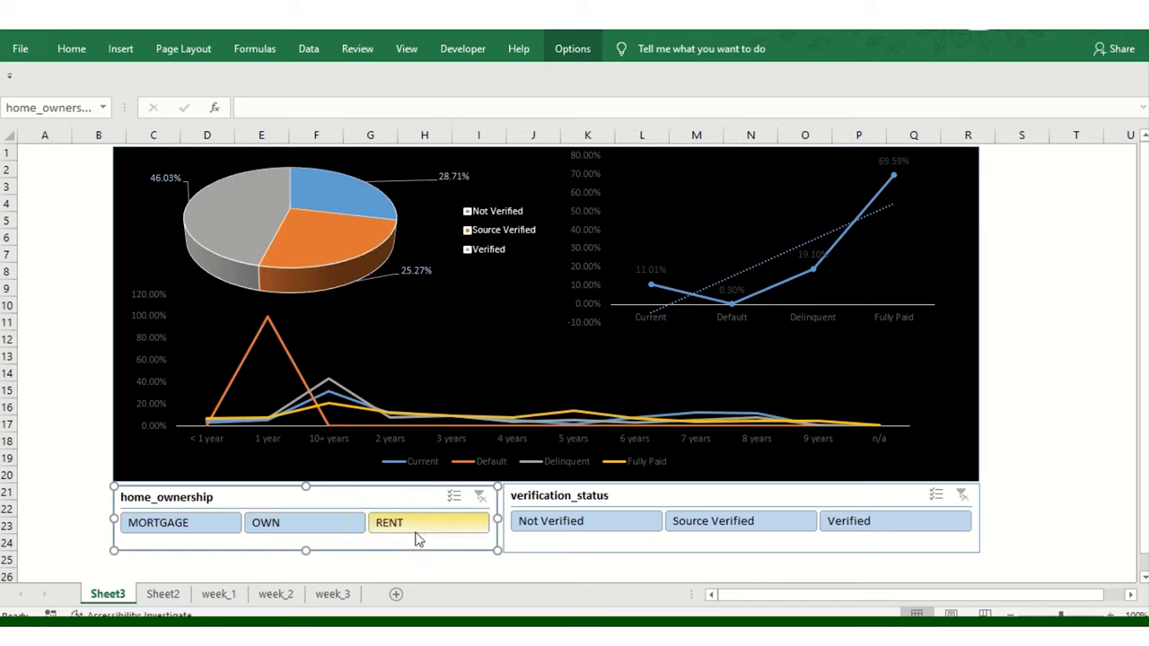
click(569, 48)
click(126, 108)
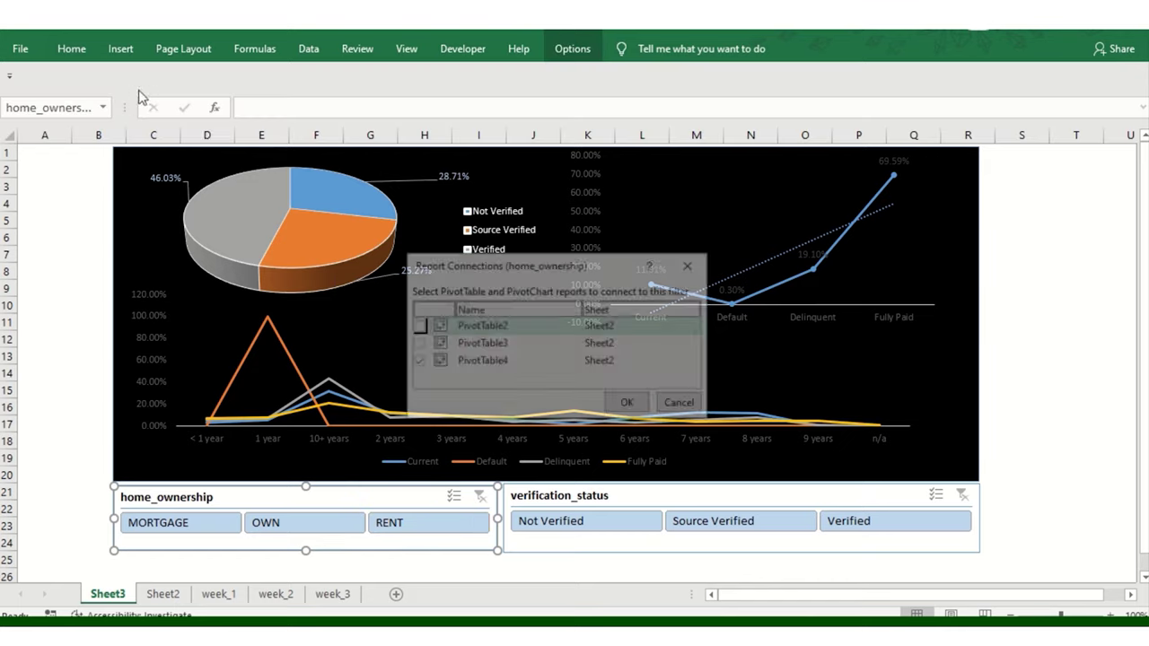
click(417, 327)
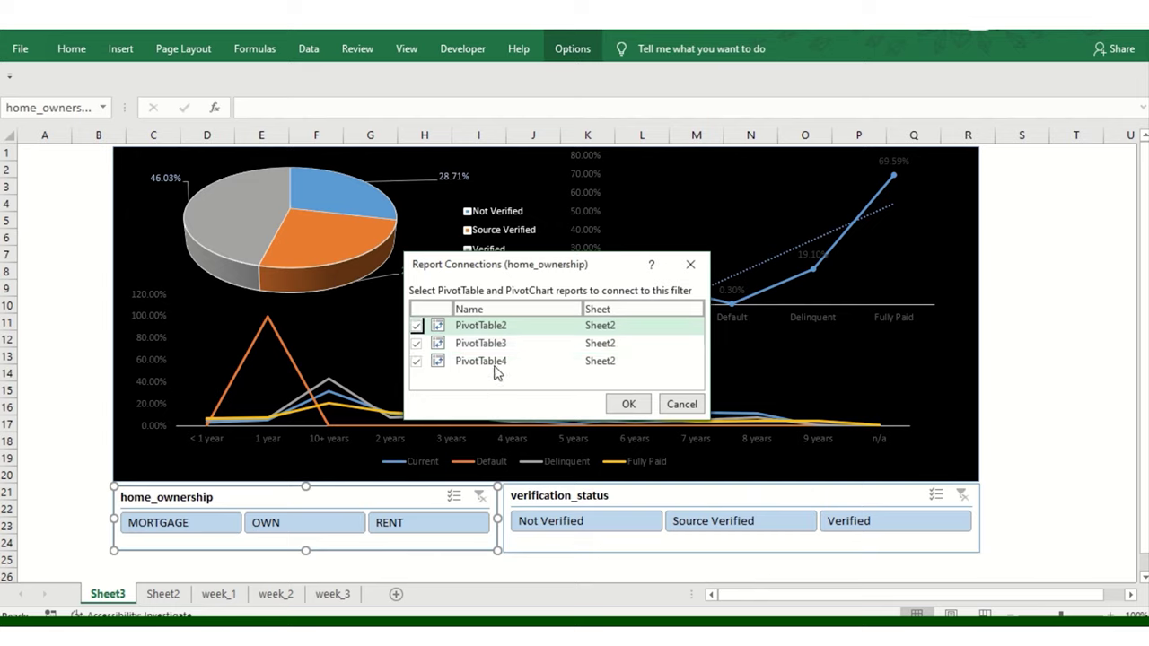
click(628, 404)
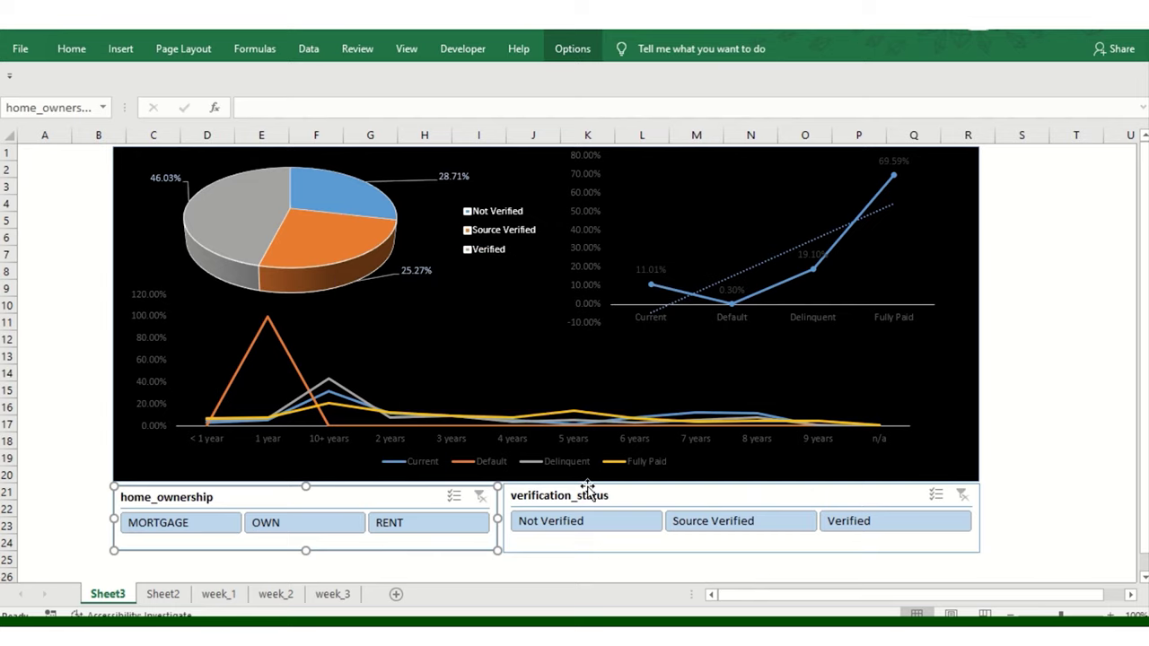
Step: Connect the verification_status slicer to PivotTable2 and PivotTable3 in addition to PivotTable4, and deselect the slicer
click(574, 501)
click(579, 53)
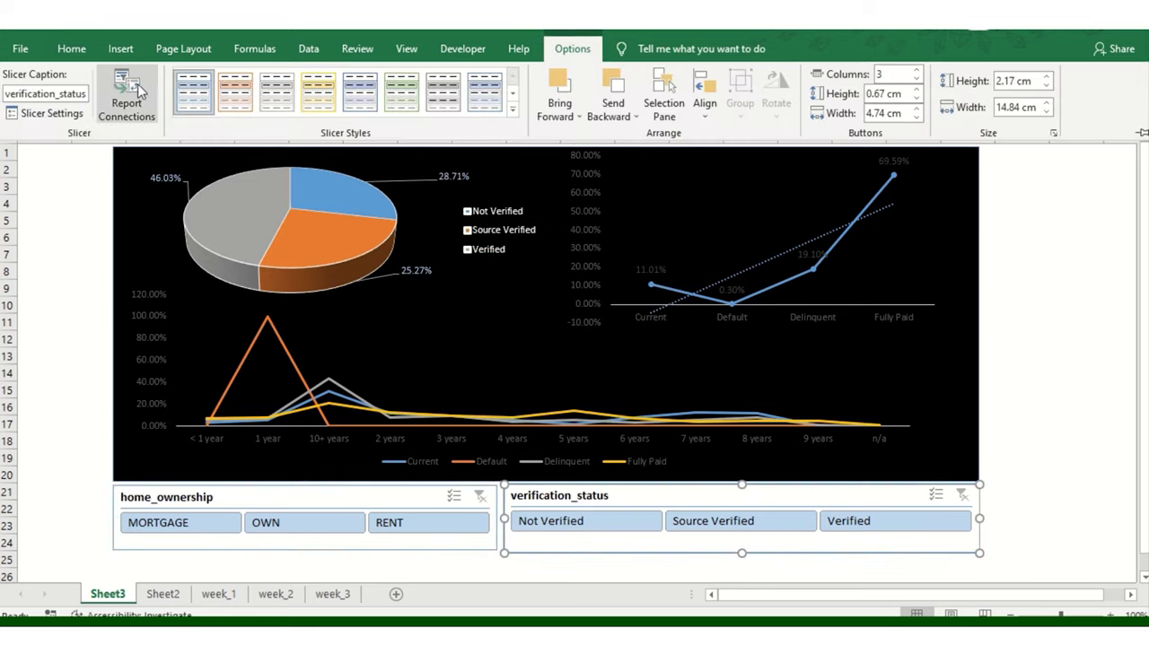
click(135, 94)
click(416, 343)
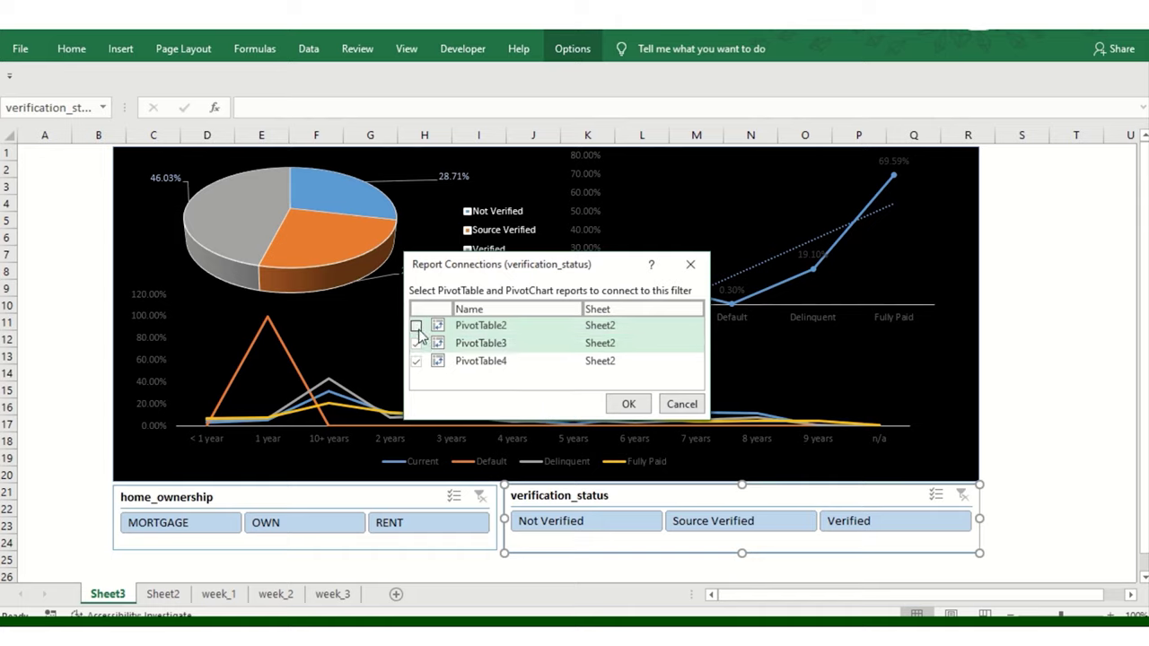
click(417, 325)
click(629, 404)
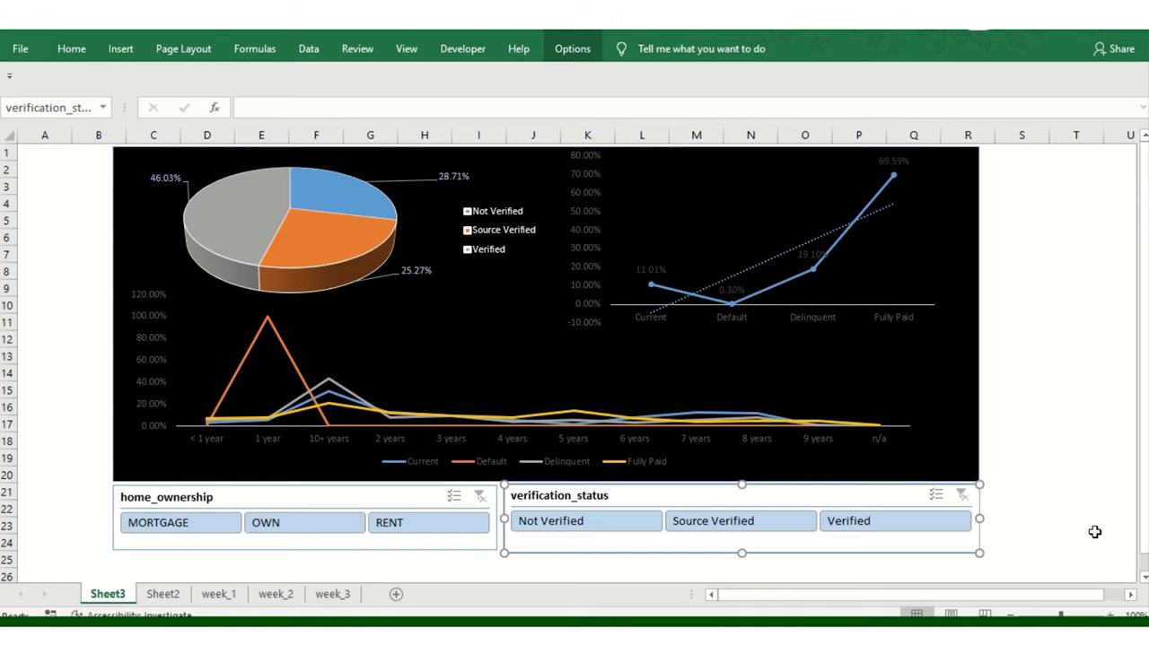
click(1097, 441)
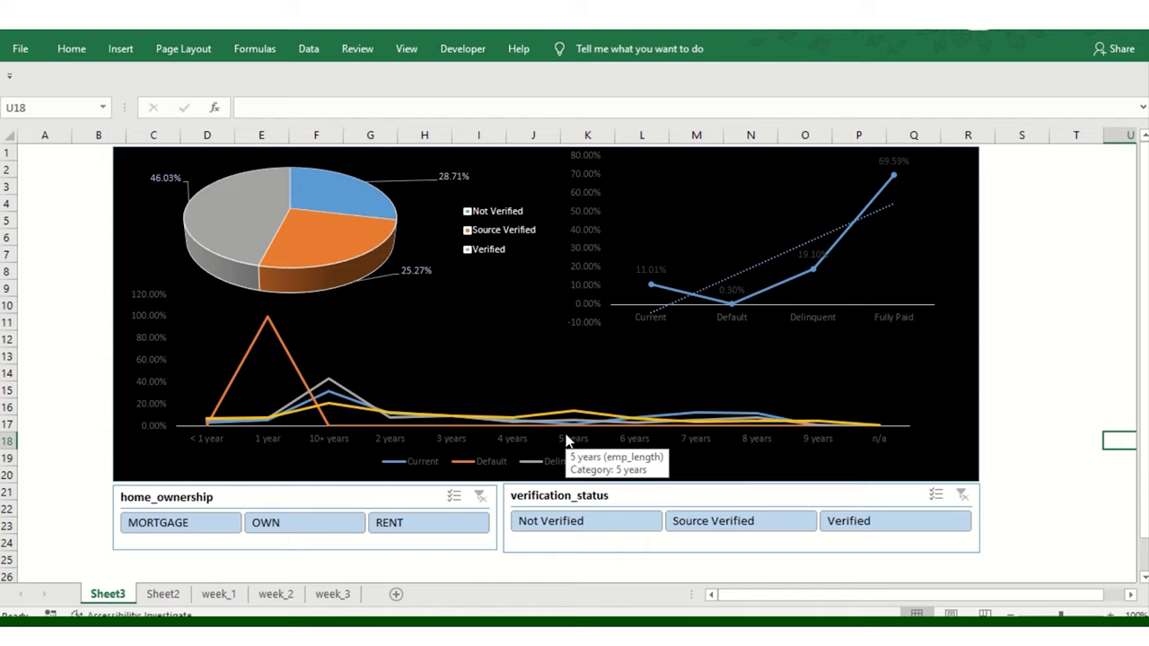
Step: Apply the light yellow slicer style to the home_ownership slicer
click(429, 491)
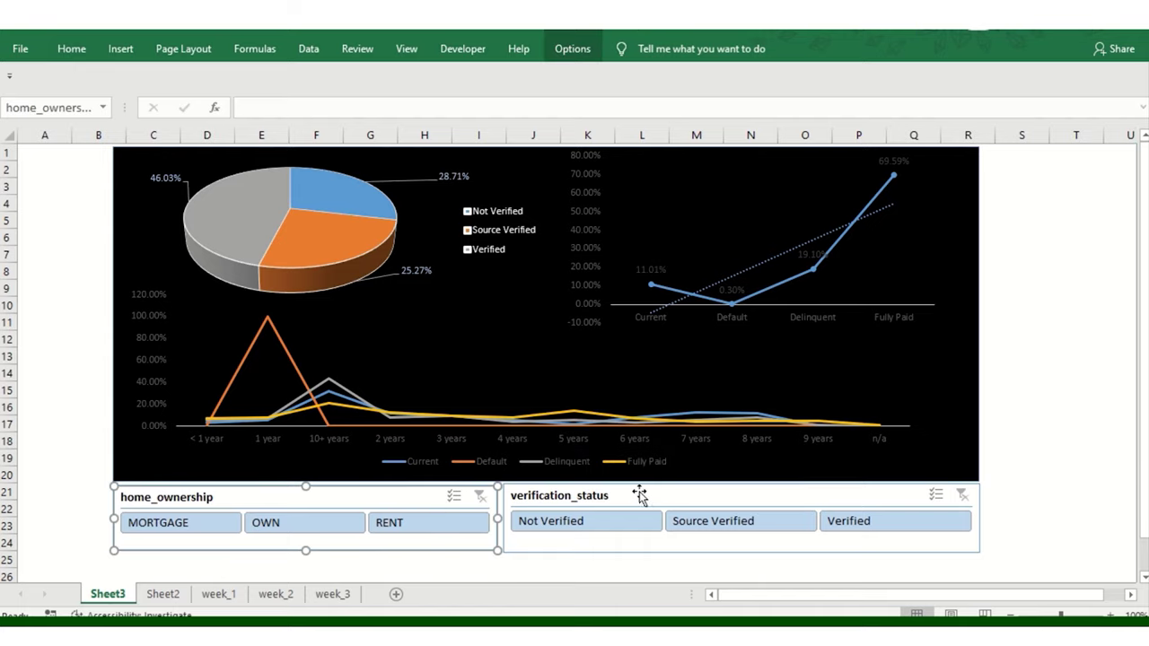
click(579, 53)
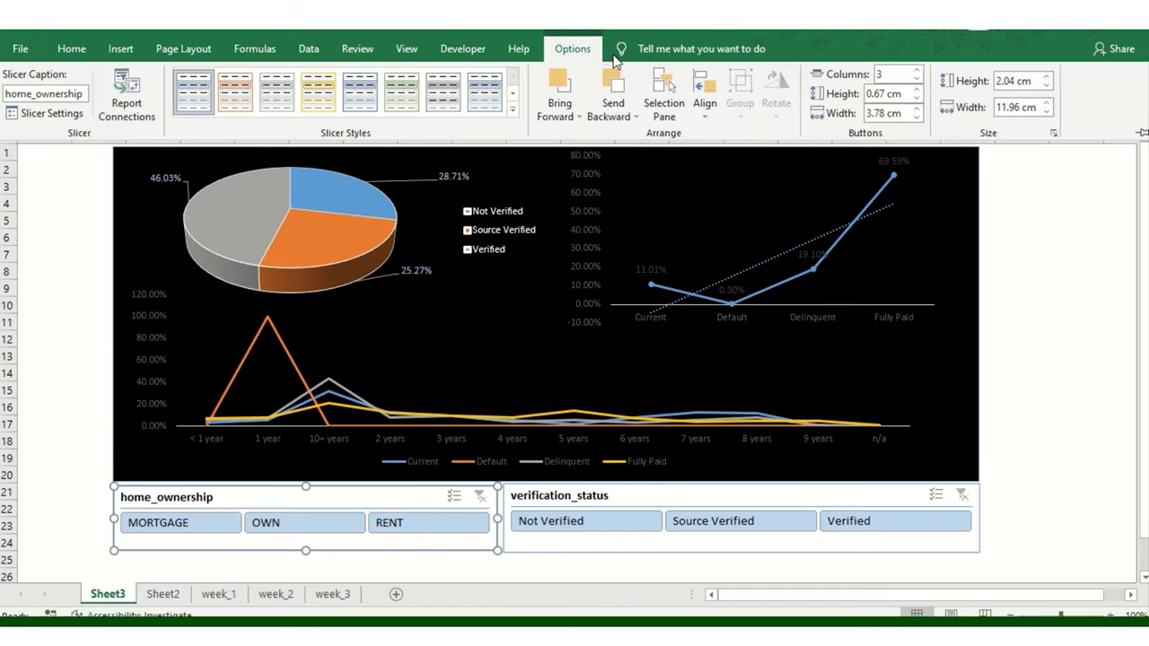
click(491, 97)
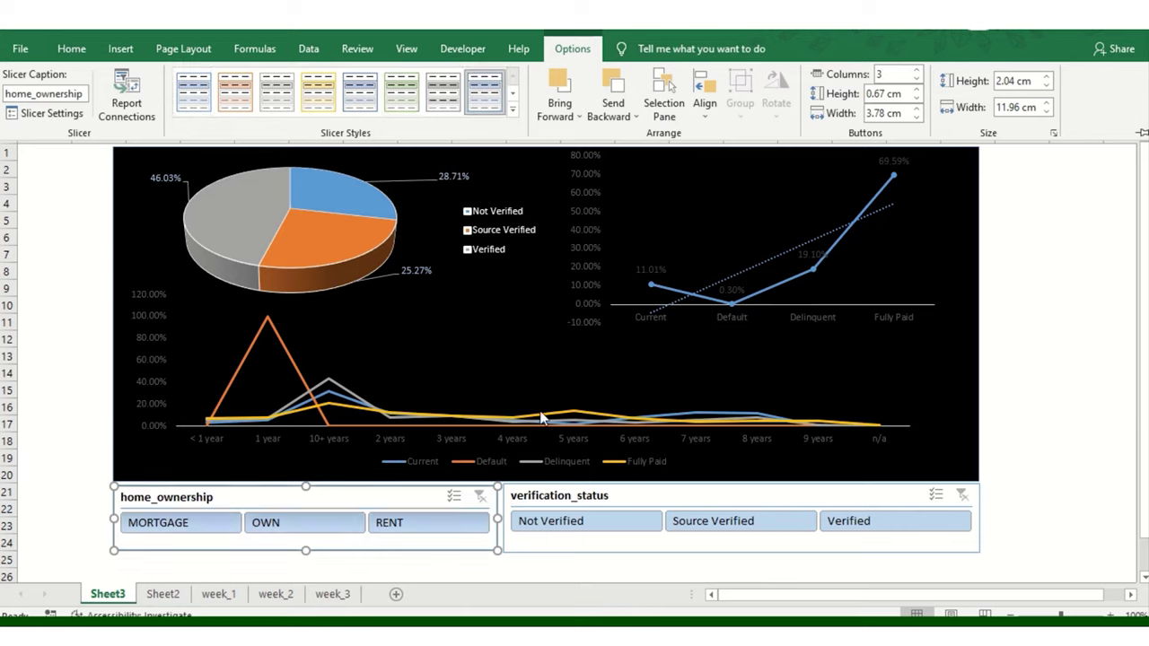
click(326, 100)
Step: Apply the same light yellow slicer style to the verification_status slicer and collapse the ribbon
click(568, 489)
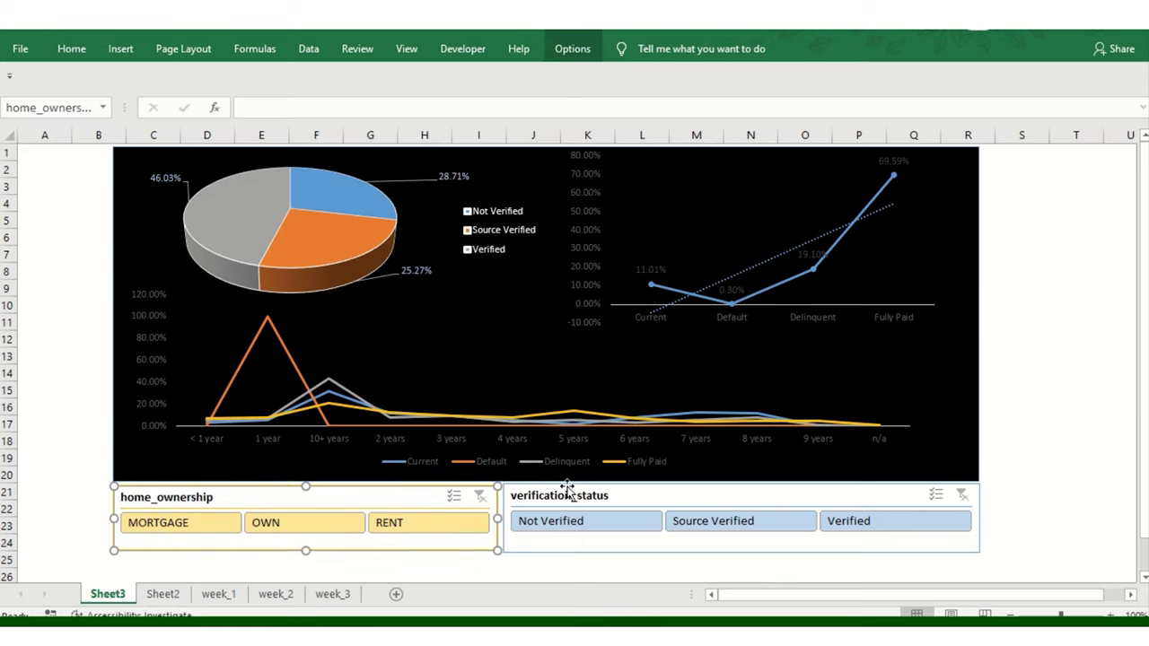
click(573, 489)
click(579, 46)
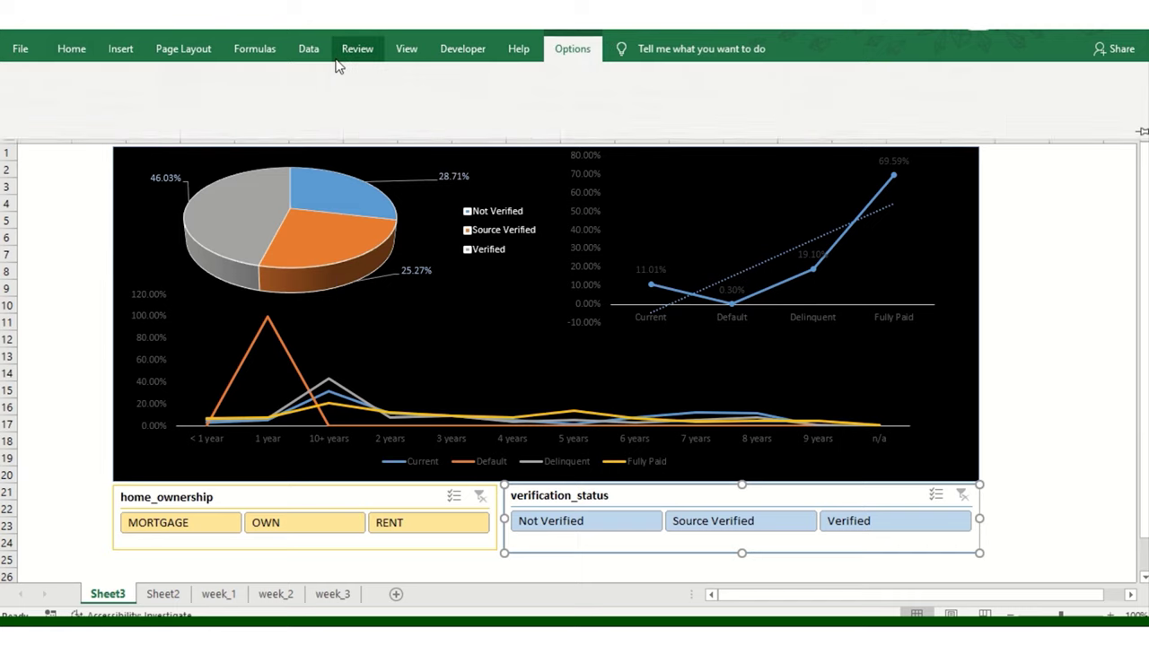
click(321, 94)
key(ctrl+F1)
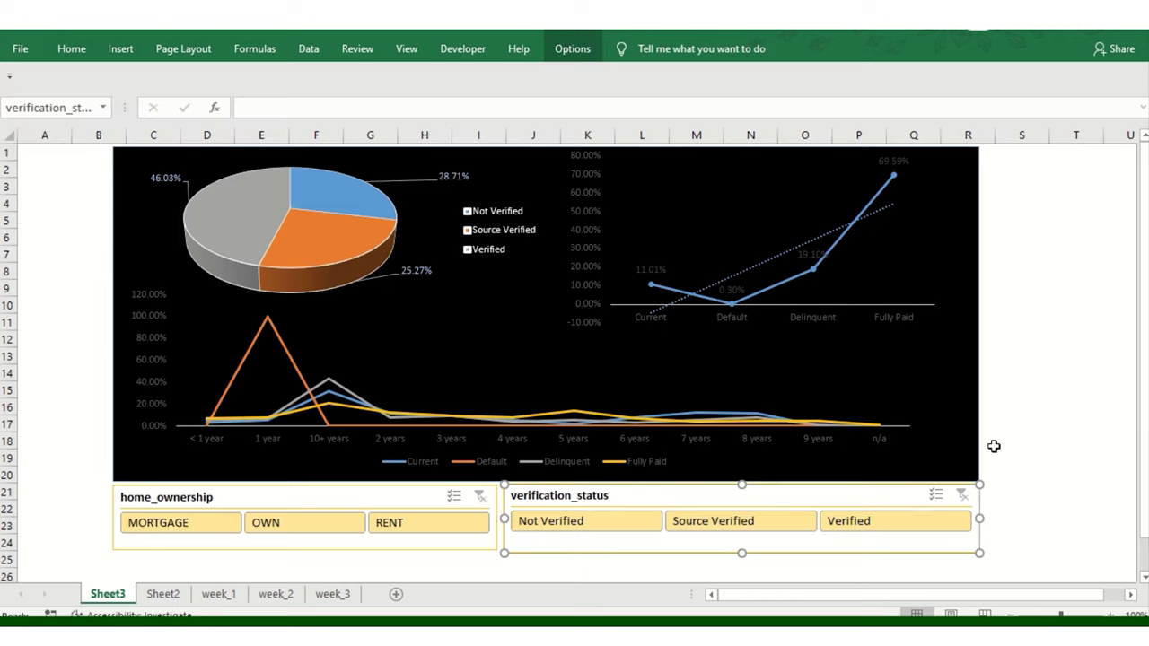
Step: Test the slicers by filtering the charts to Source Verified and Verified, and switching home_ownership between RENT, OWN and MORTGAGE
click(769, 522)
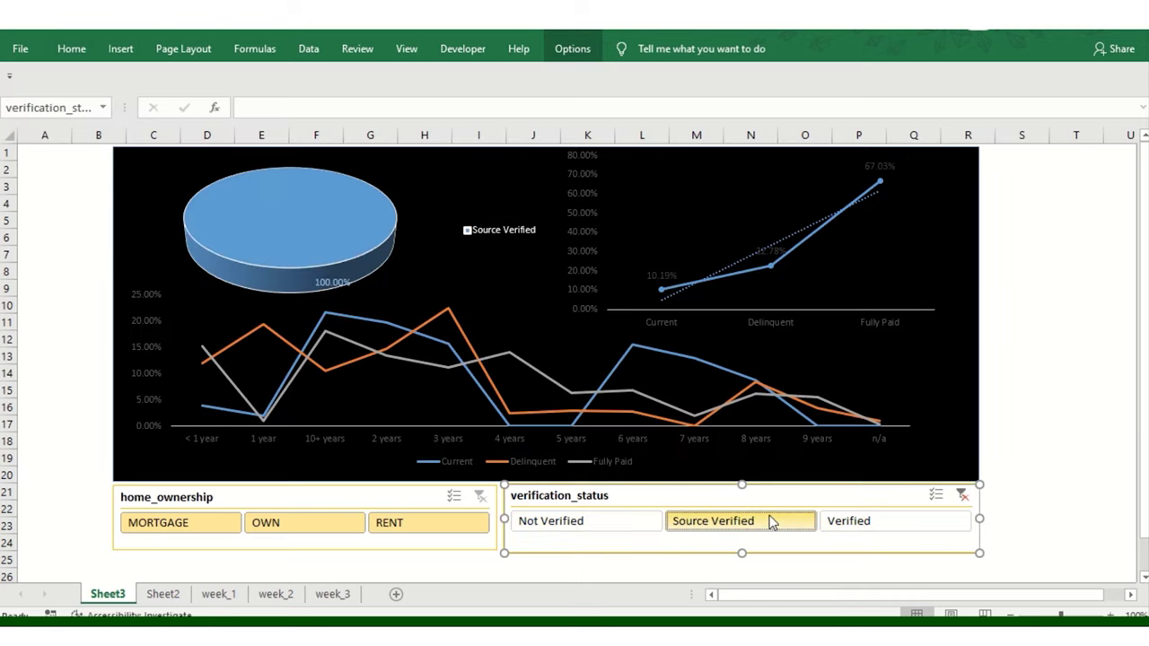
click(895, 532)
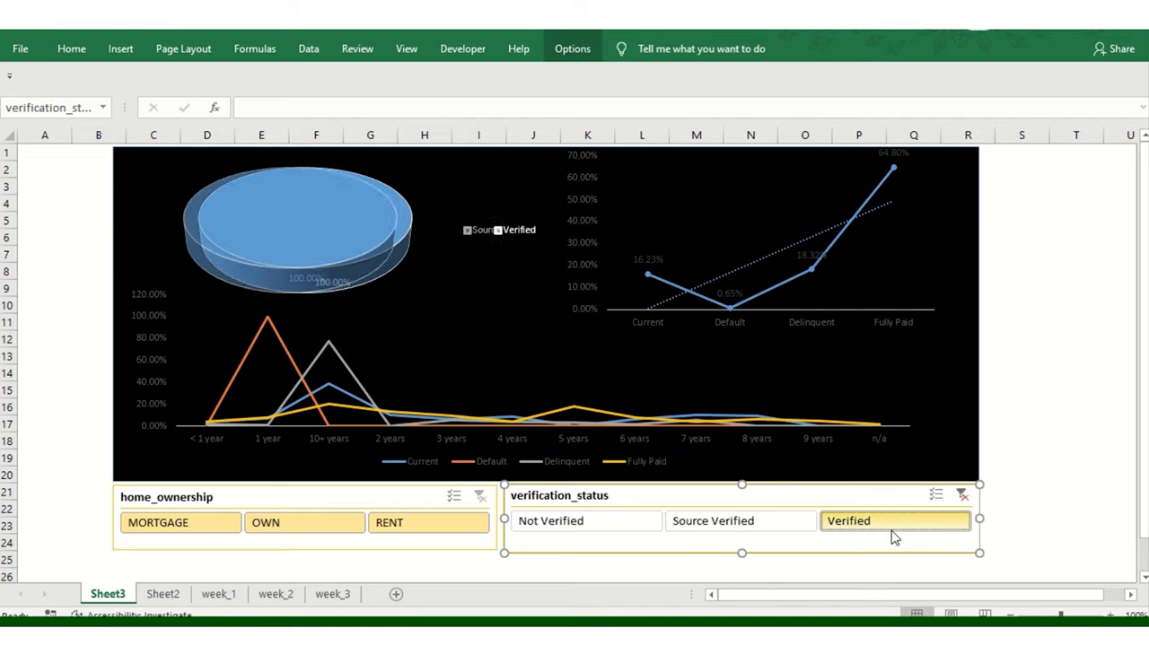
click(383, 528)
click(308, 530)
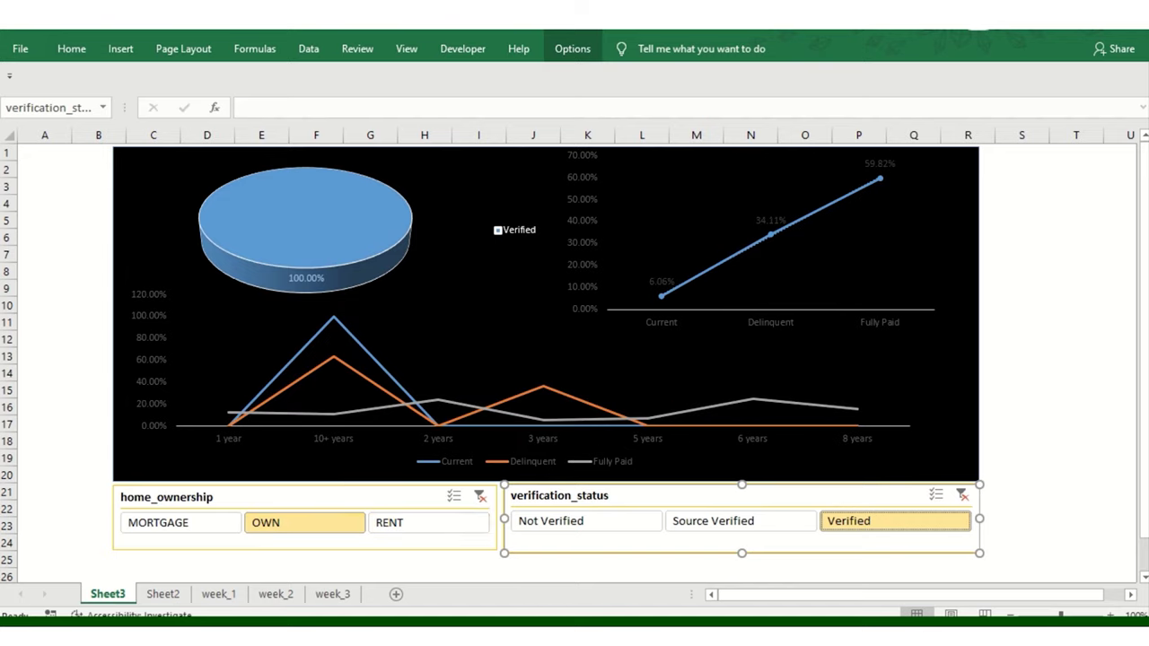
click(166, 532)
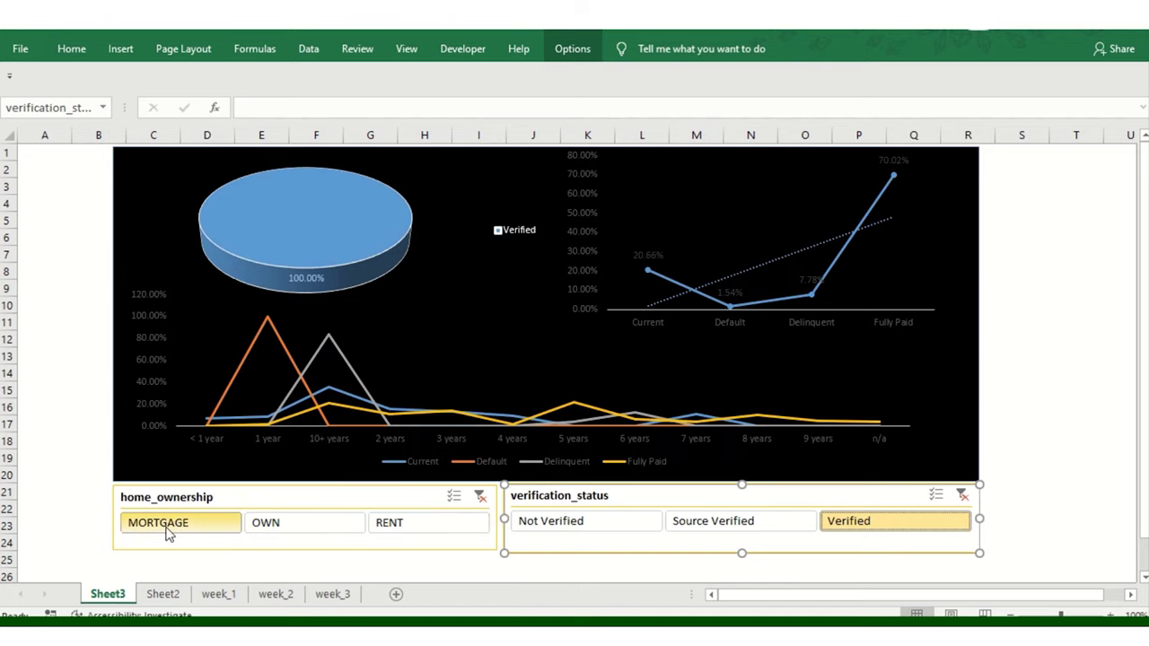
click(405, 526)
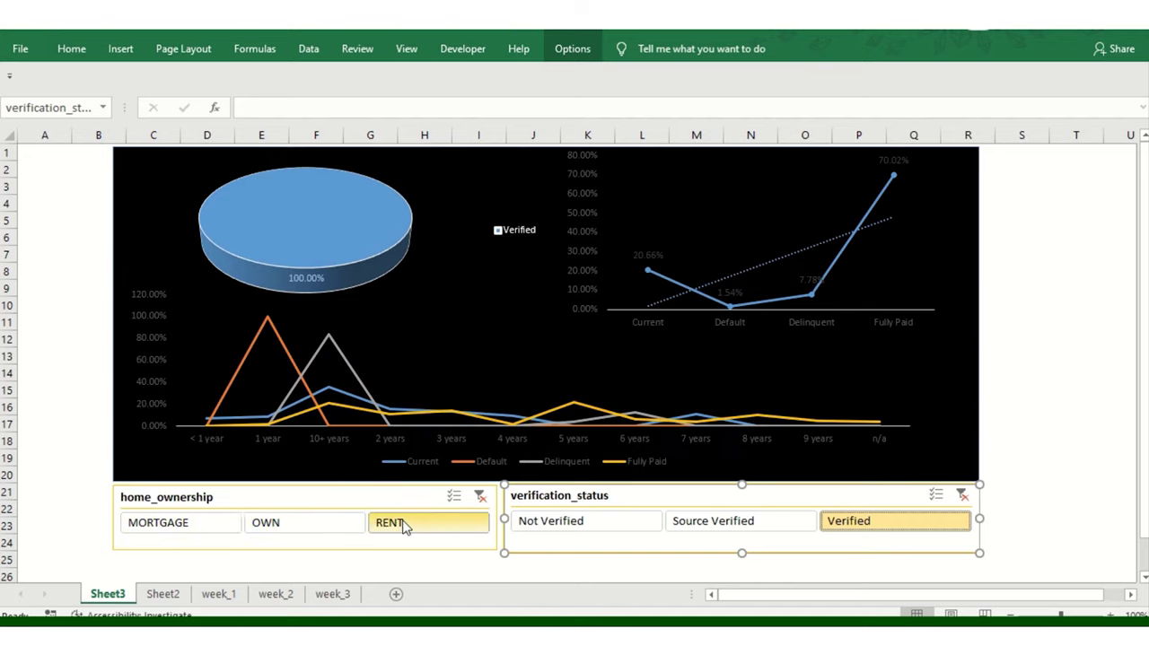
click(323, 532)
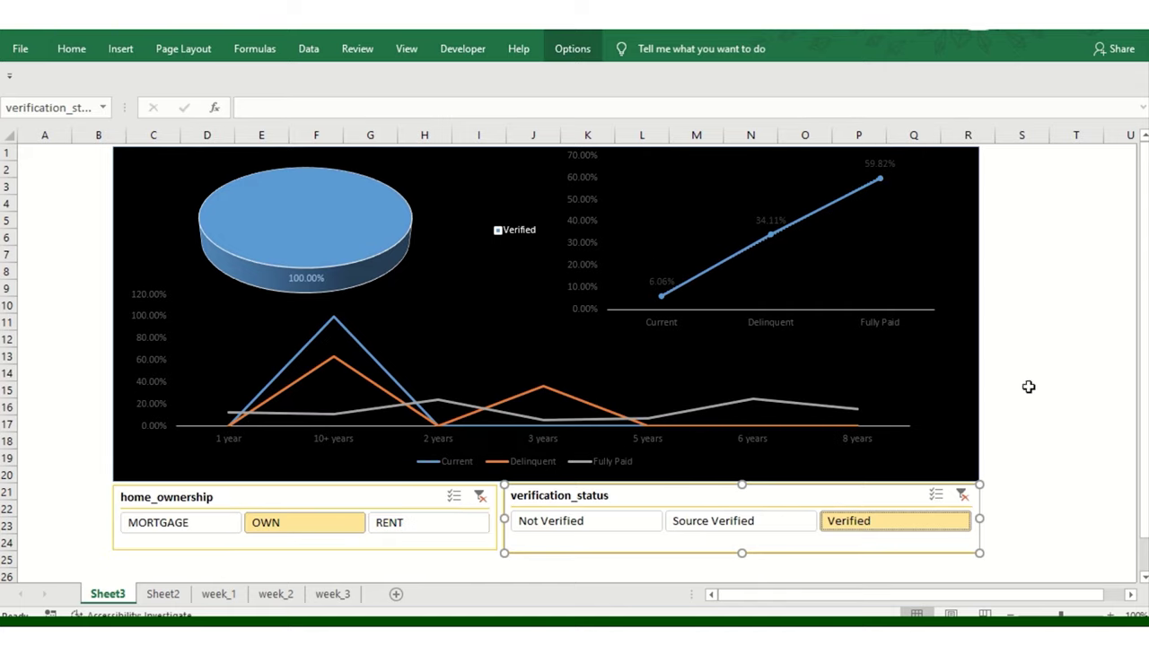
Step: View the RENT loans for Not Verified, Source Verified and Verified in turn, and clear the filters on both slicers
click(405, 531)
click(648, 532)
click(769, 529)
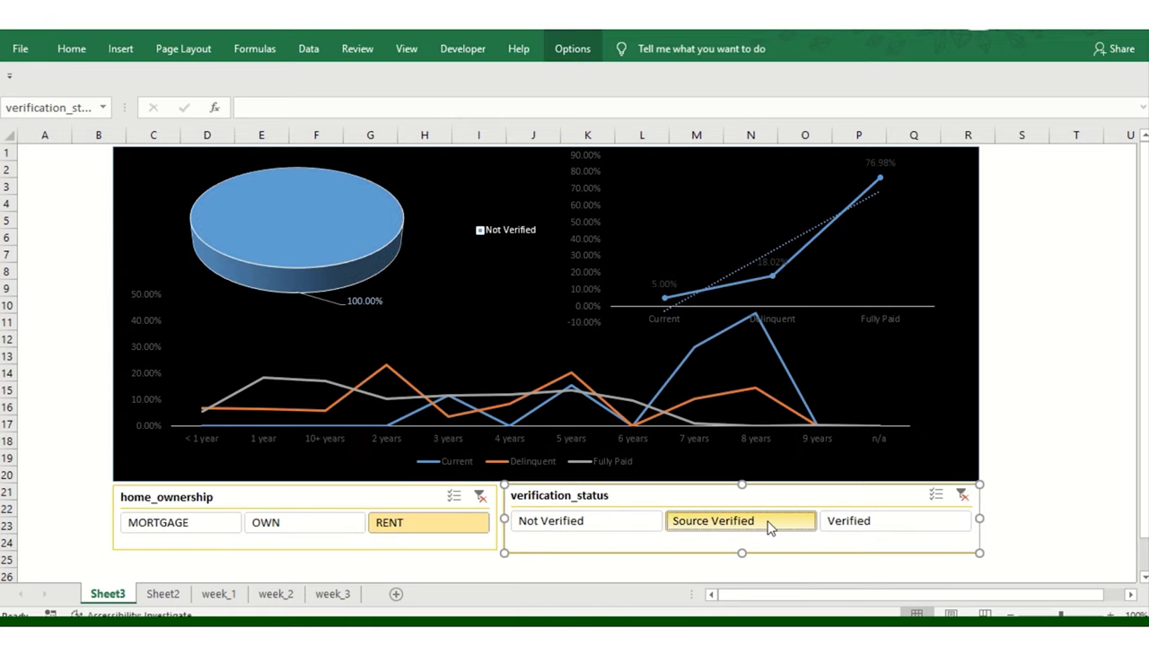
click(851, 525)
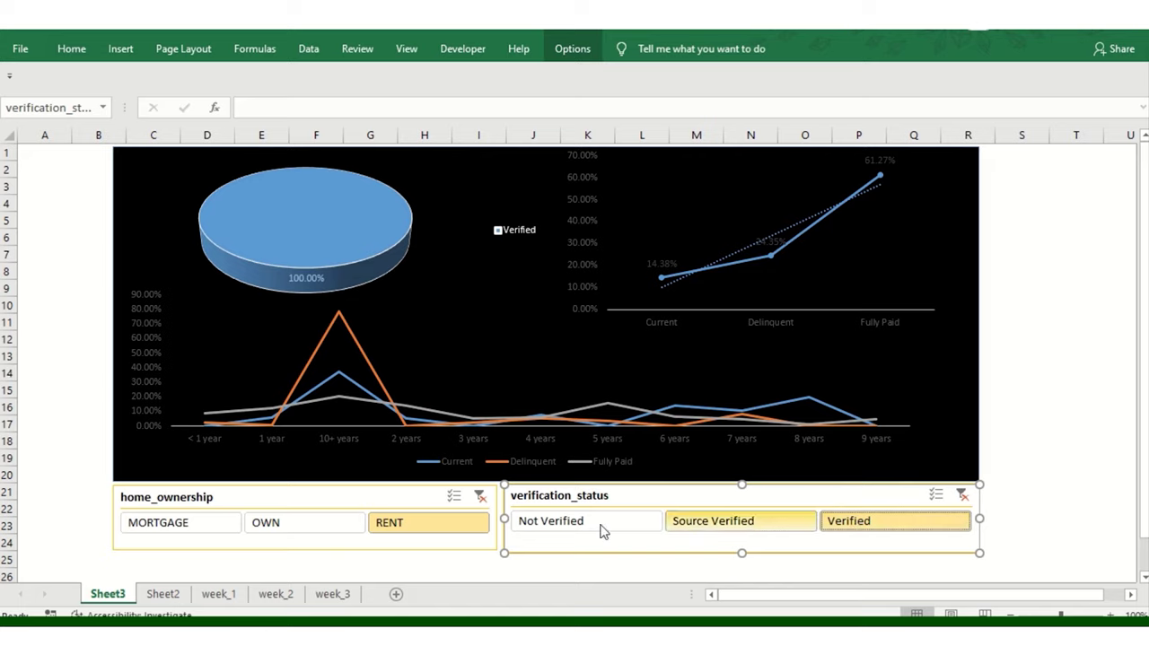
click(961, 495)
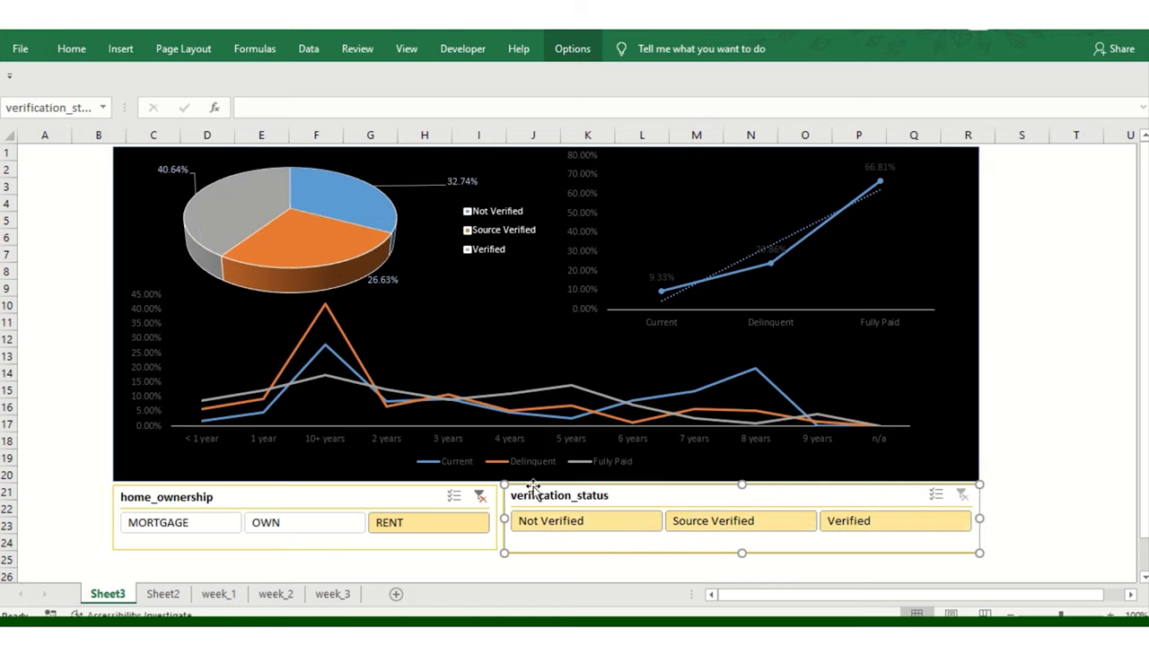
click(481, 498)
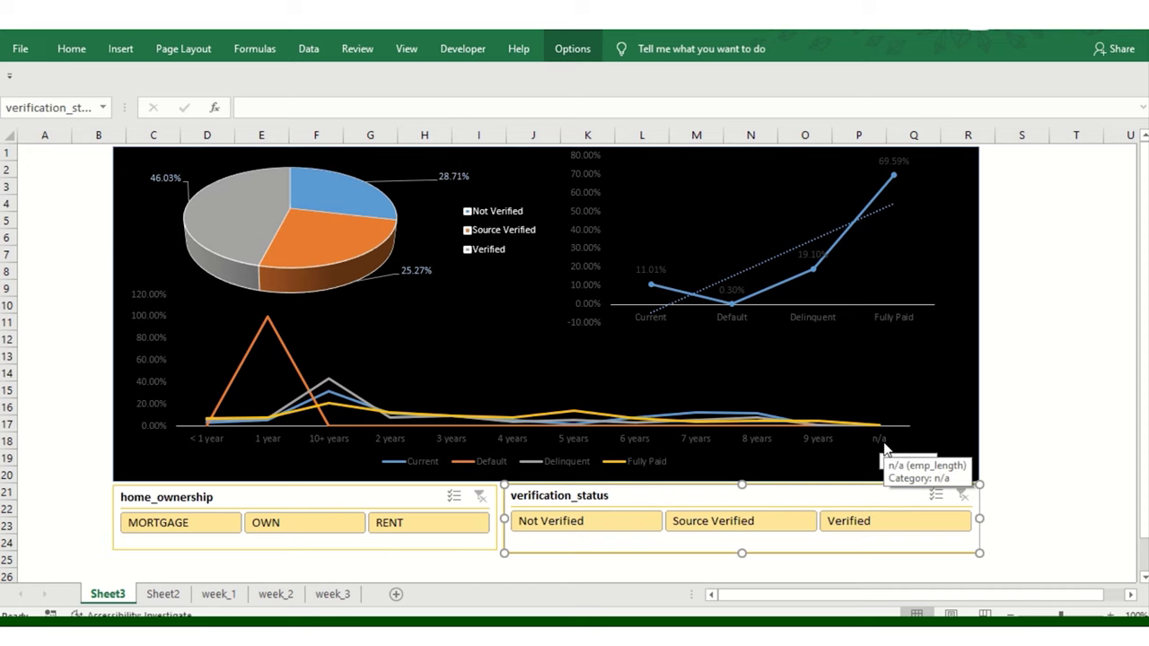
Step: Filter the emp_length column on the week_1 sheet to show only the n/a records
click(162, 594)
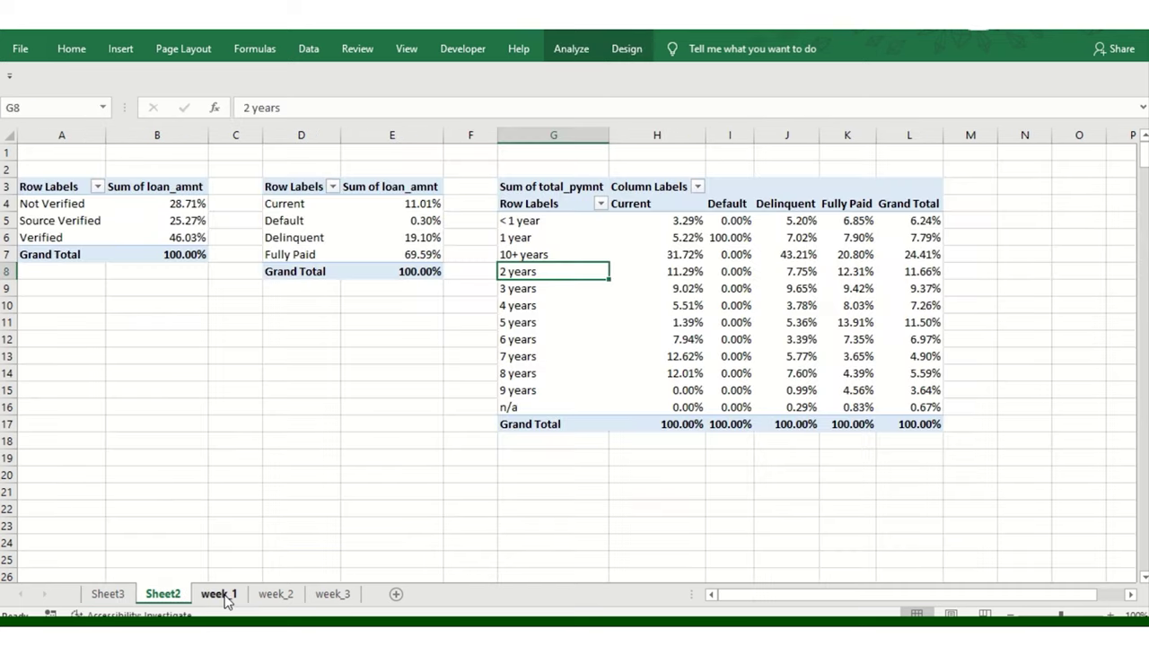
click(220, 594)
click(774, 194)
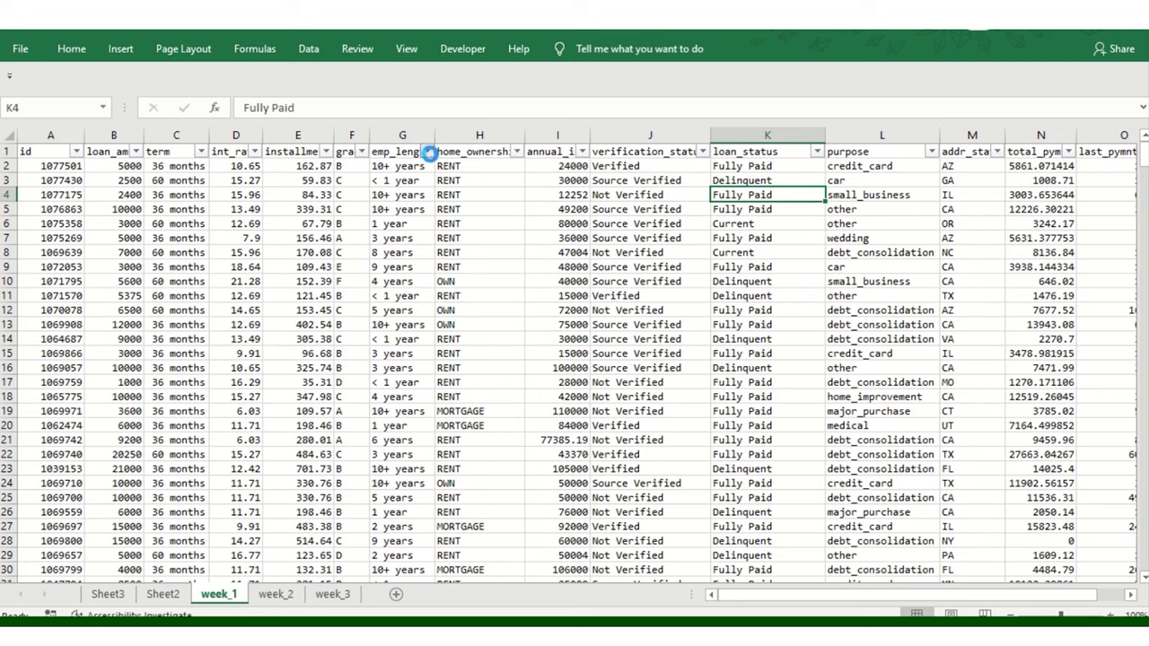
click(426, 151)
click(259, 338)
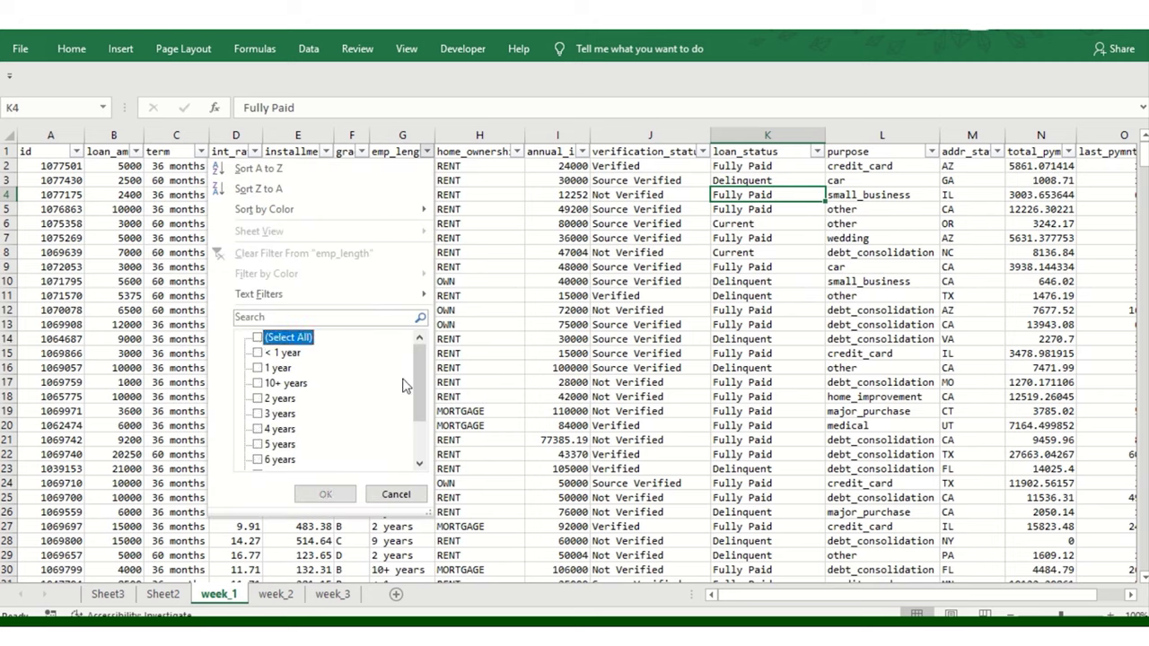
scroll(409, 395, down, 2)
click(260, 459)
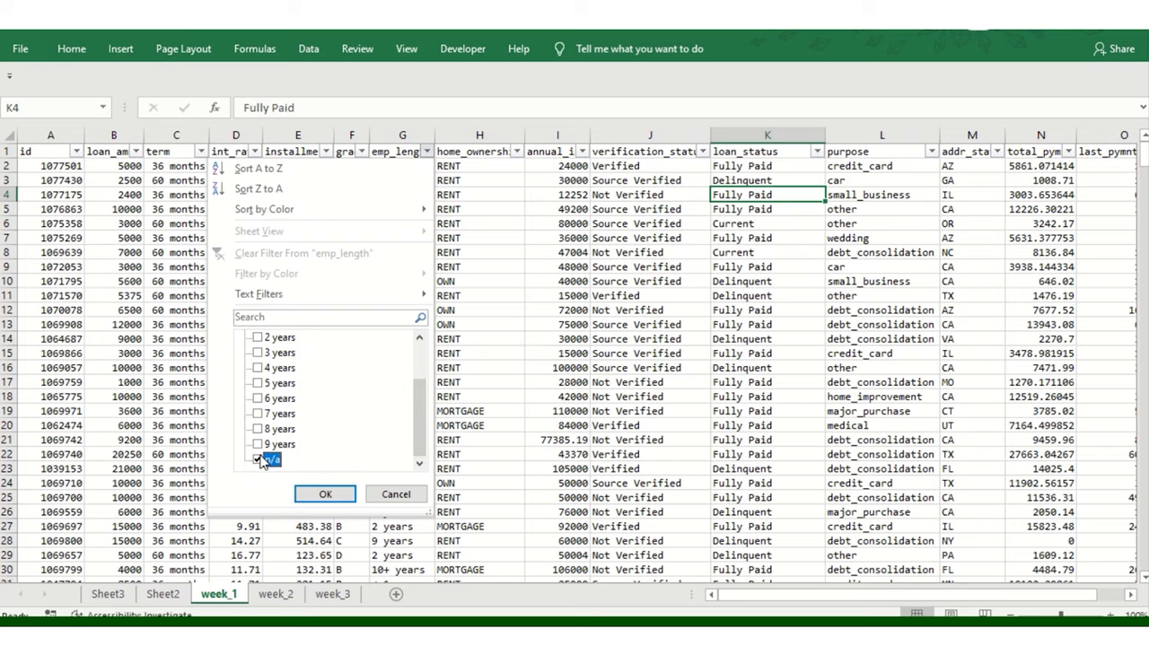
click(325, 495)
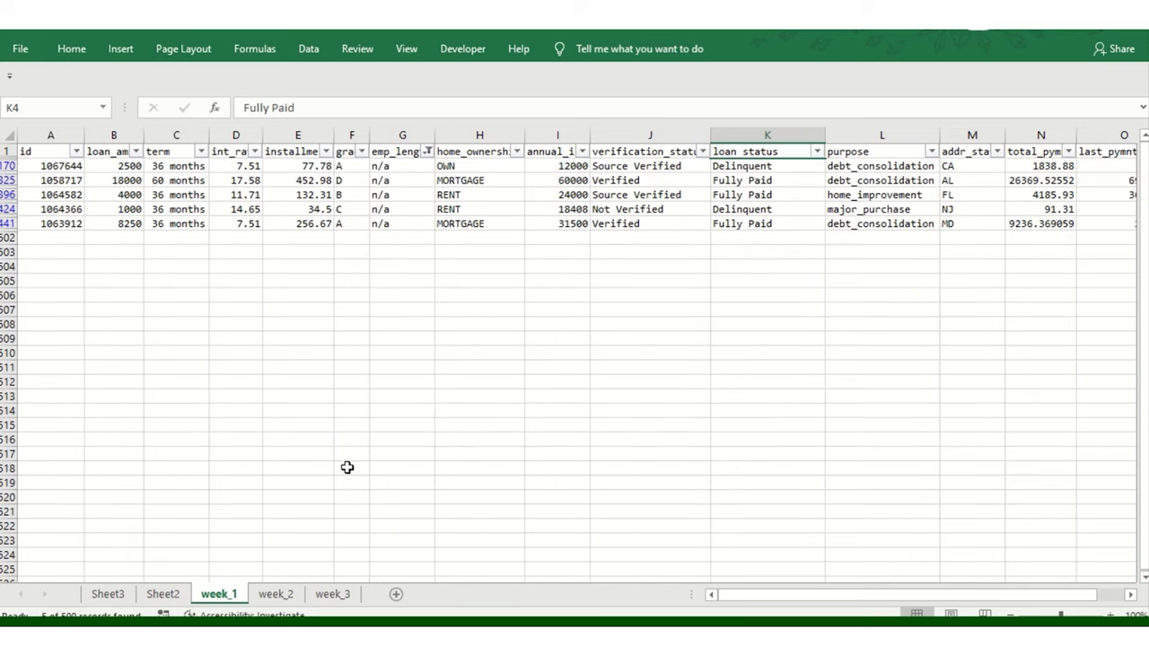
Step: Delete all the filtered rows with n/a employment length from the week_1 data
click(7, 166)
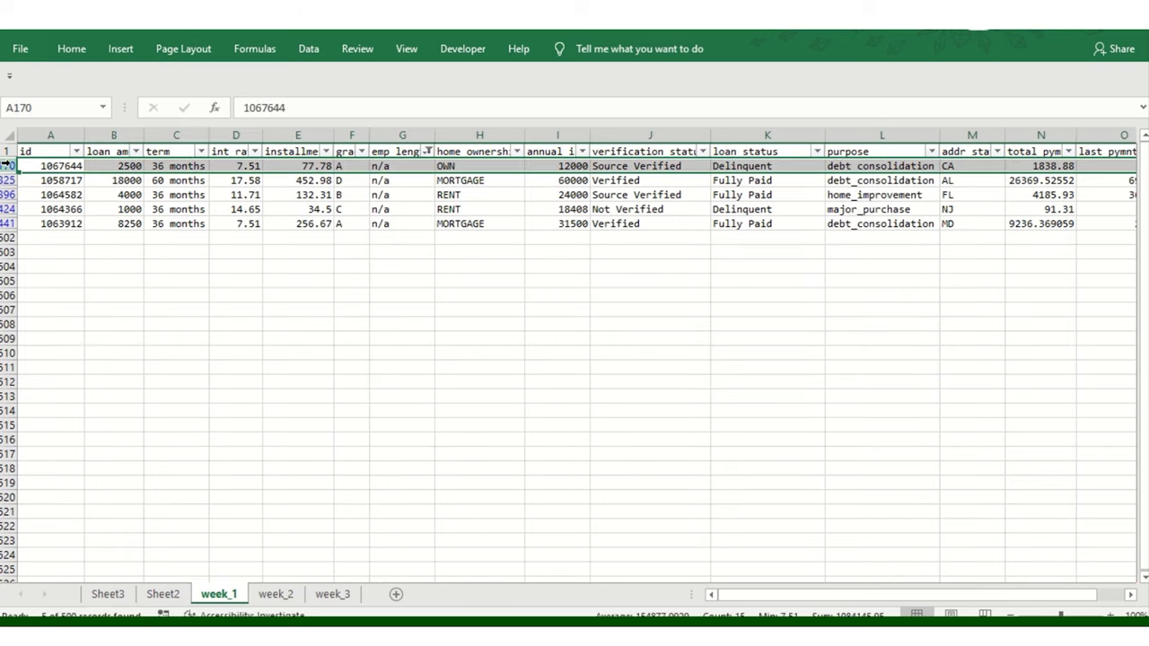
key(ctrl+shift+Down)
right_click(14, 169)
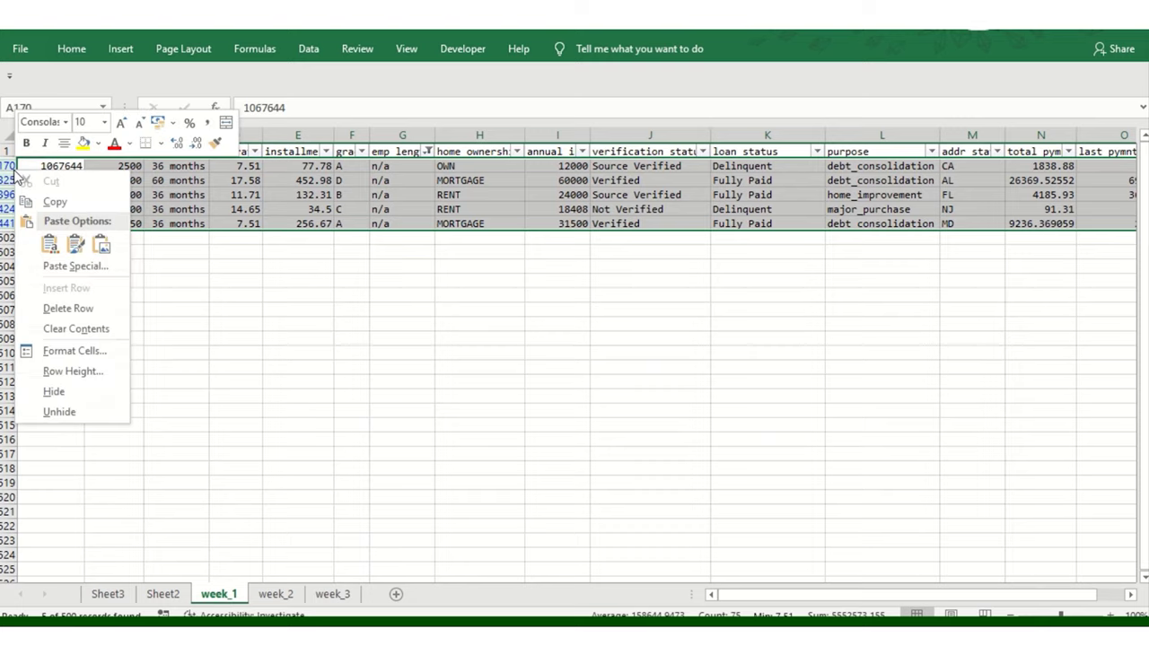
click(80, 310)
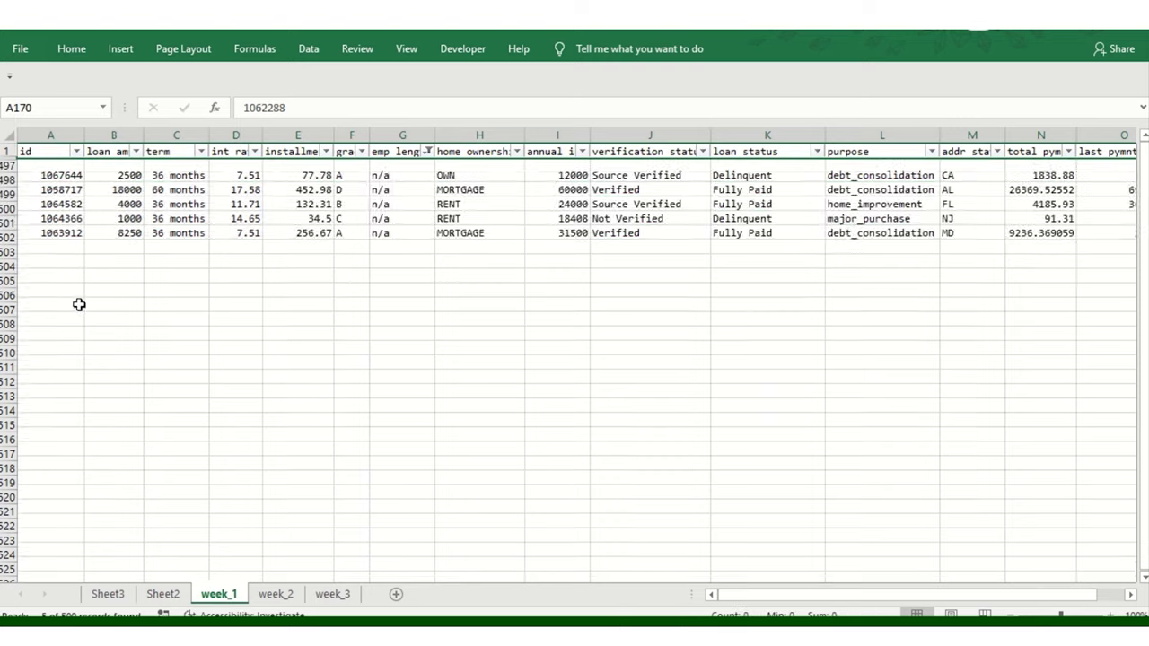
click(419, 236)
Step: Reselect all values in the emp_length filter to show the remaining week_1 records
click(430, 151)
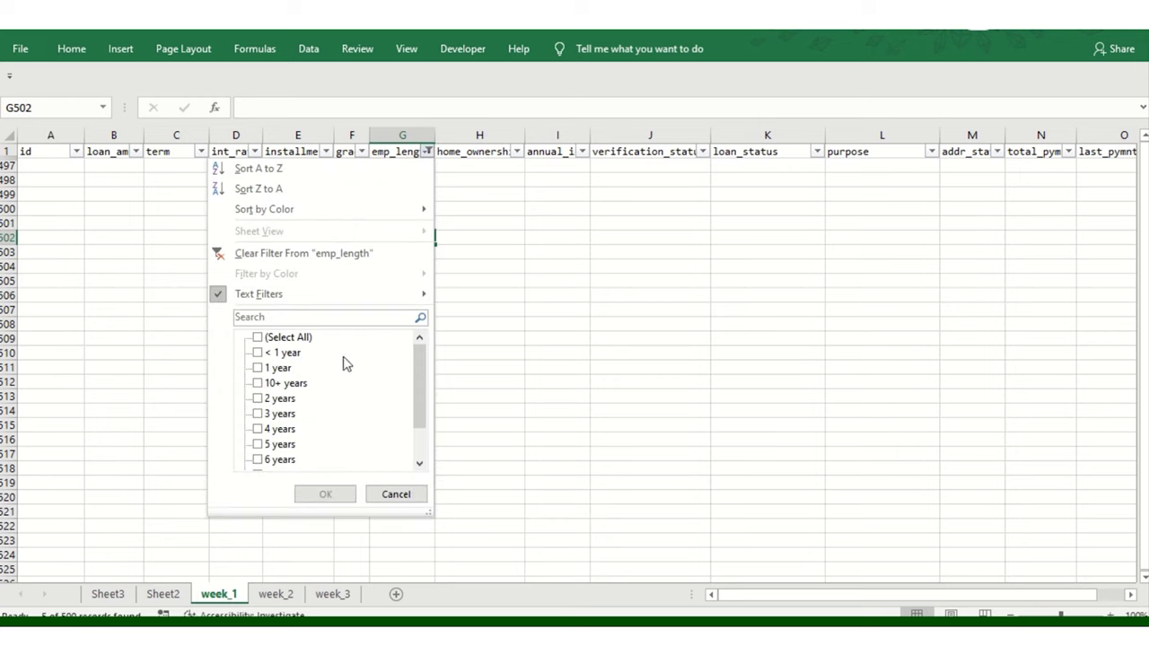
click(255, 338)
click(346, 495)
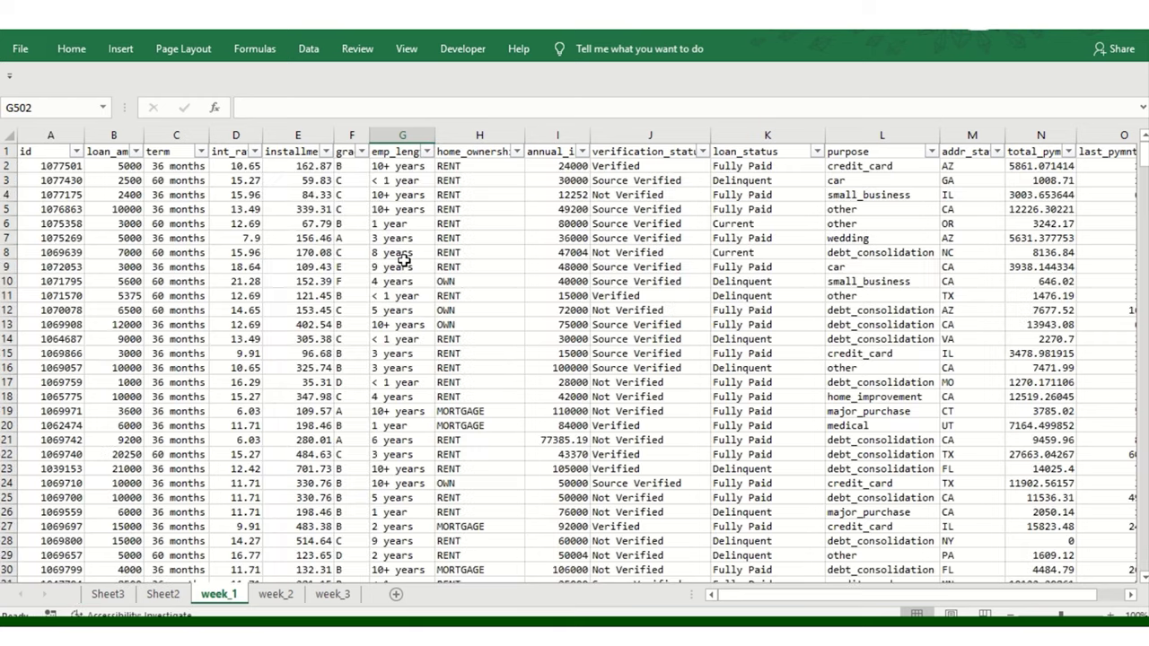
click(400, 239)
Step: Return to the dashboard on Sheet3 and refresh all the workbook's pivot data to update the charts
click(162, 594)
click(108, 594)
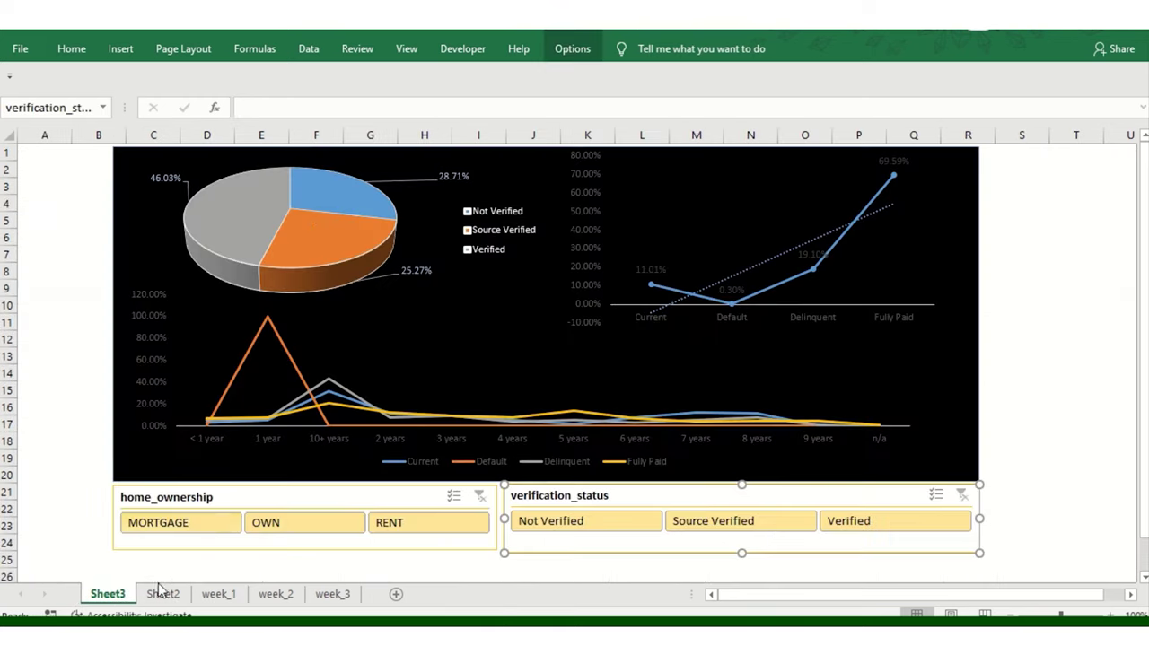
click(308, 50)
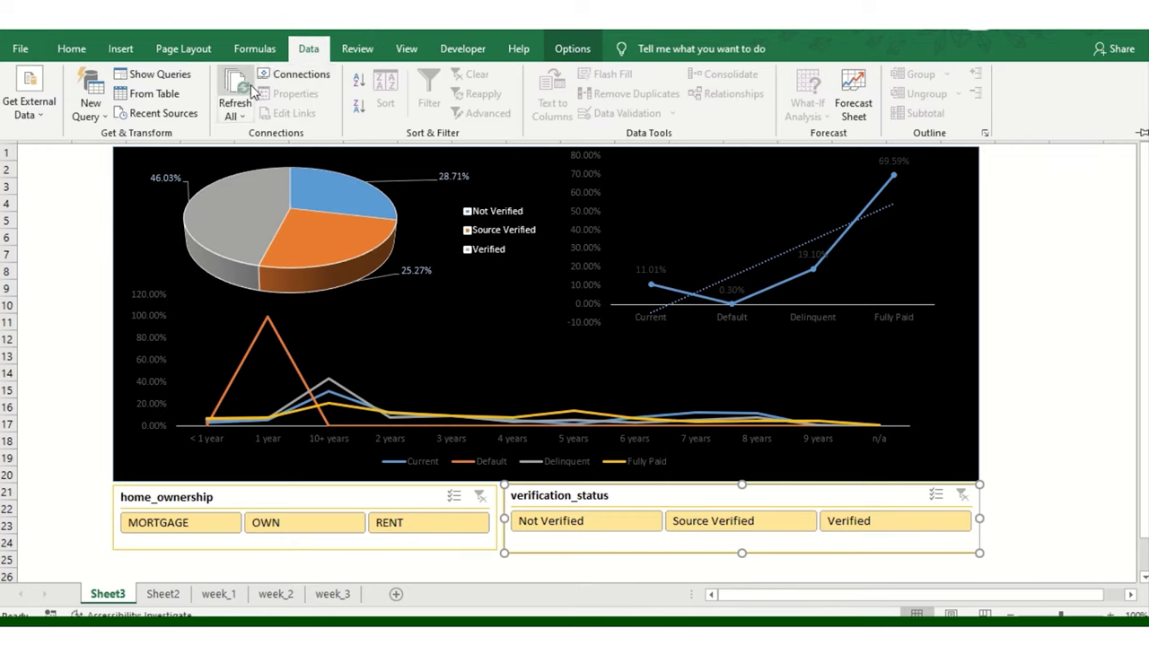
click(250, 85)
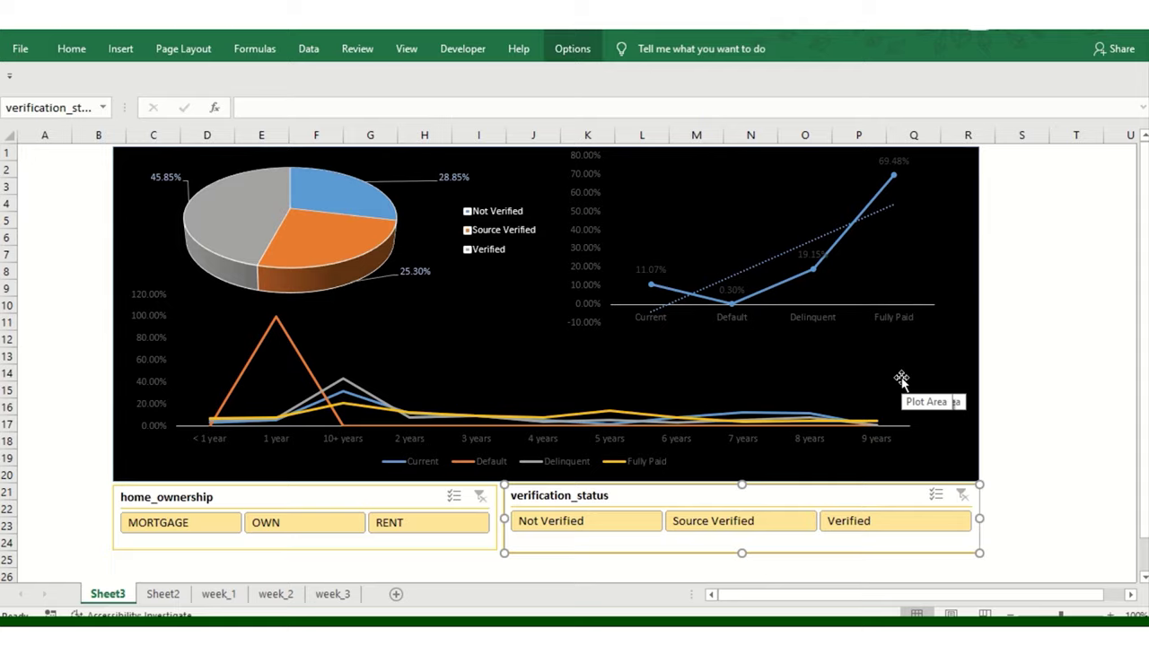
mouse_move(668, 28)
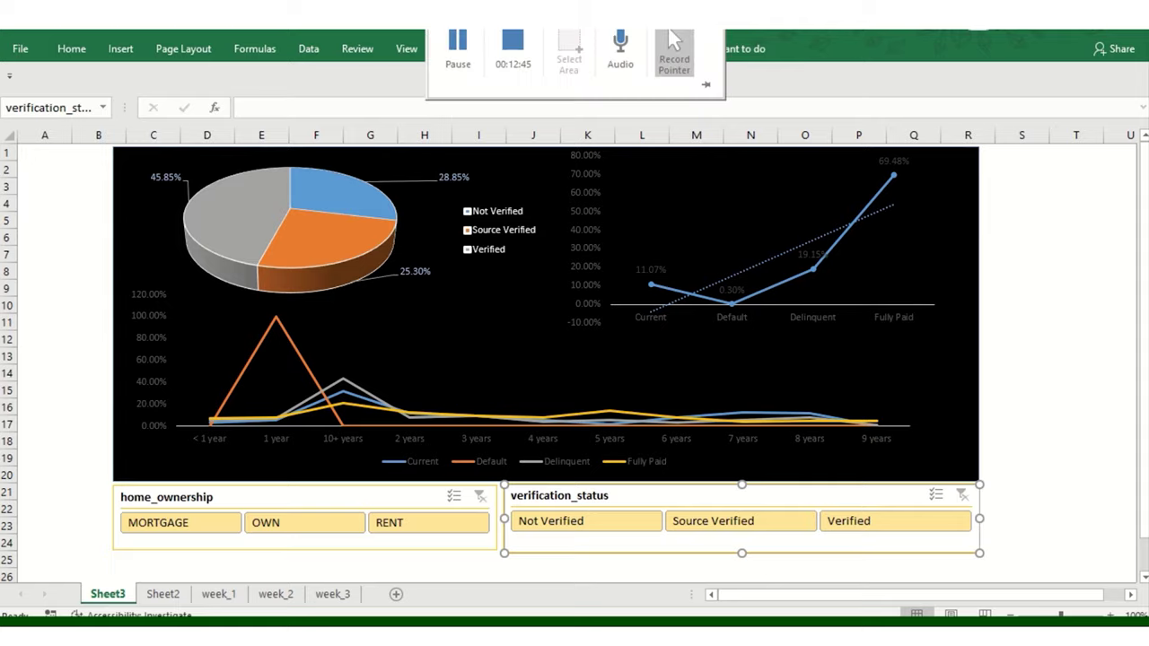